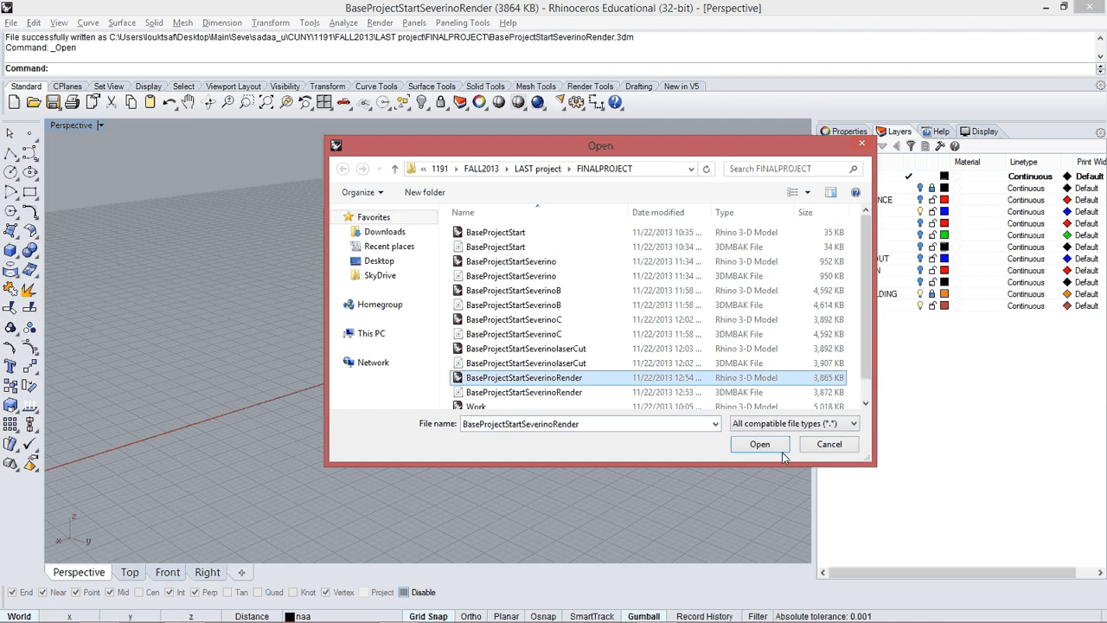
# Step: Open the BaseProjectStartSeverinoRender model and save a copy of it as BaseProjectStartSeverinoRenderA
pyautogui.click(760, 444)
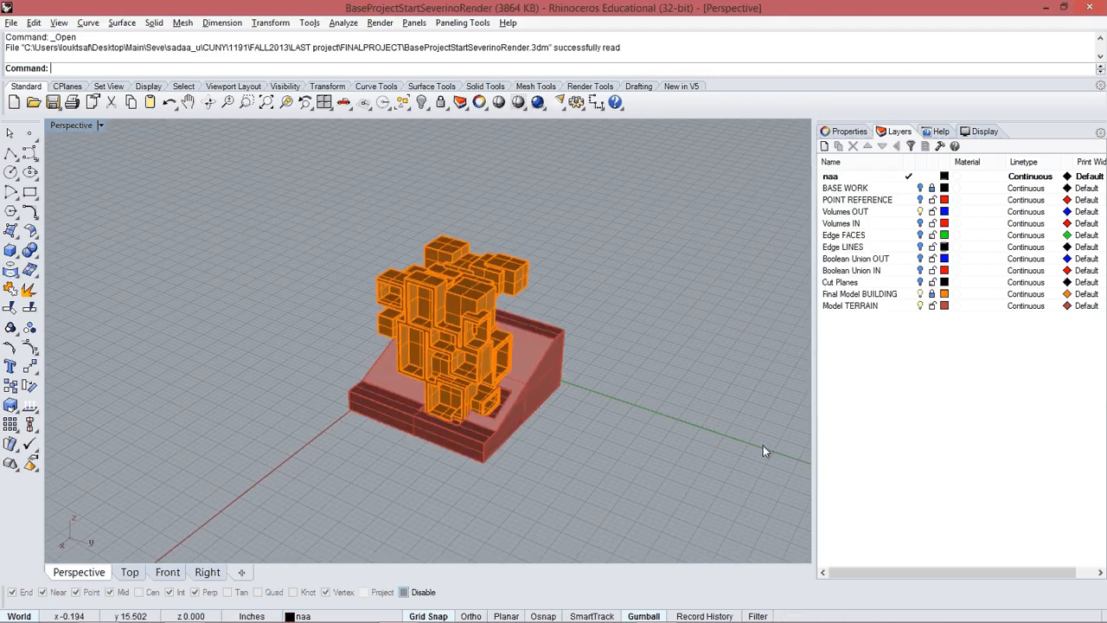
pyautogui.click(11, 22)
pyautogui.click(61, 136)
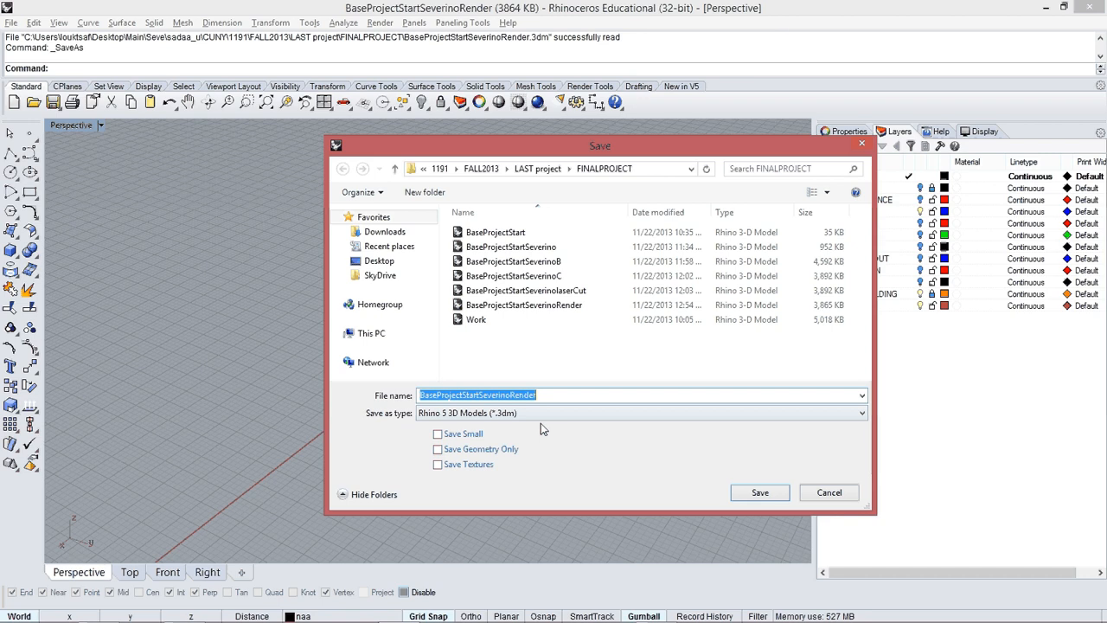
pyautogui.click(571, 396)
pyautogui.write('A')
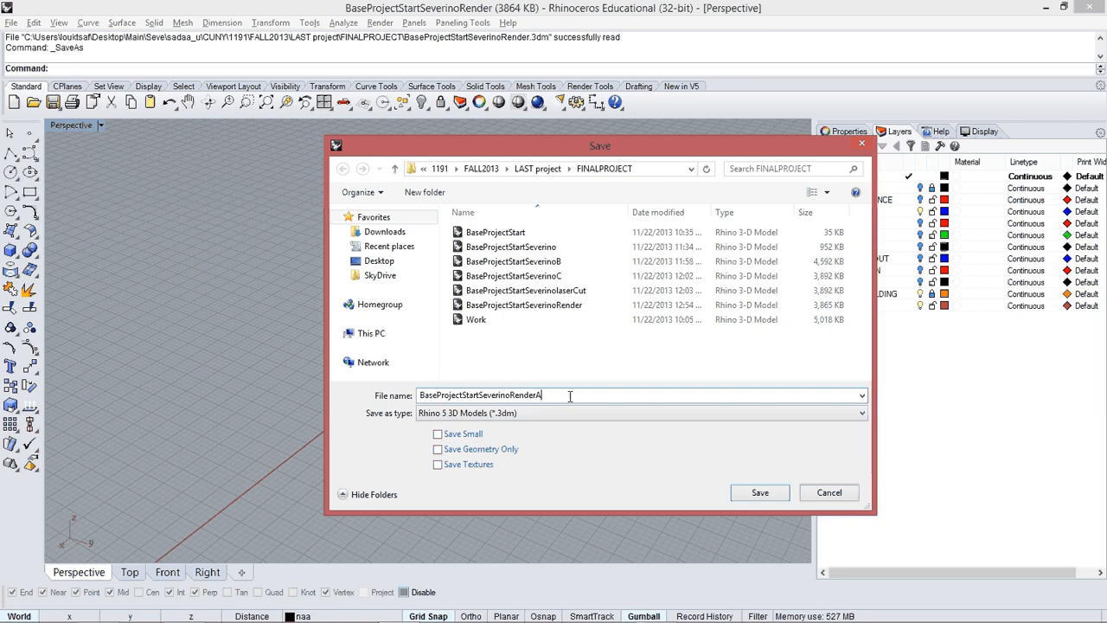
pyautogui.press('Return')
# Step: Unlock the Final Model BUILDING layer and test that the building can be selected, leaving it deselected
pyautogui.scroll(5, 545, 396)
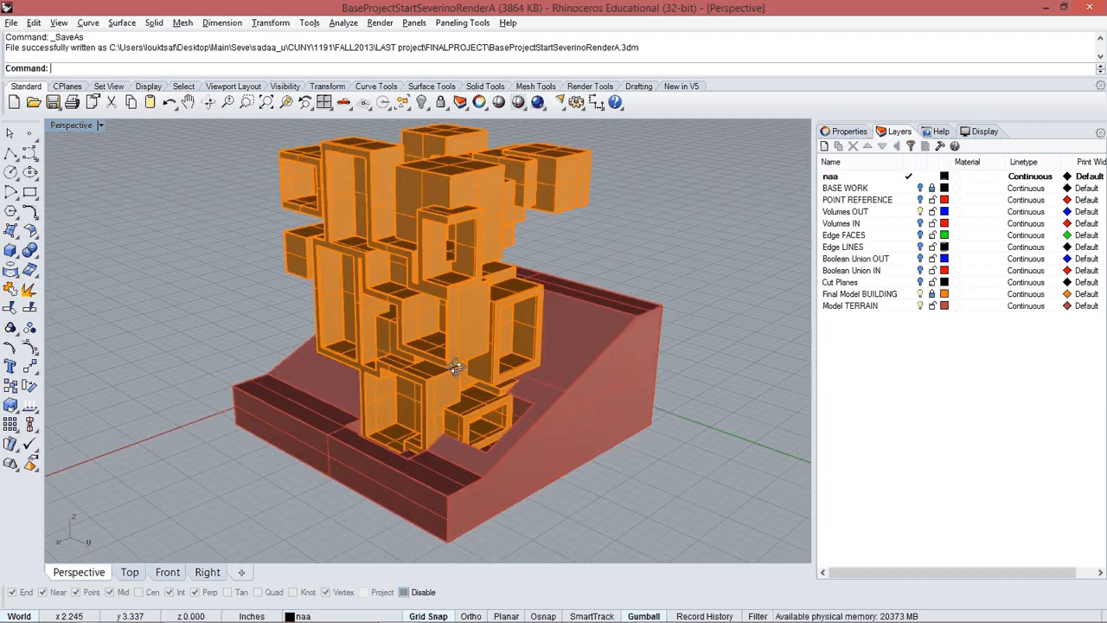
pyautogui.scroll(-2, 431, 411)
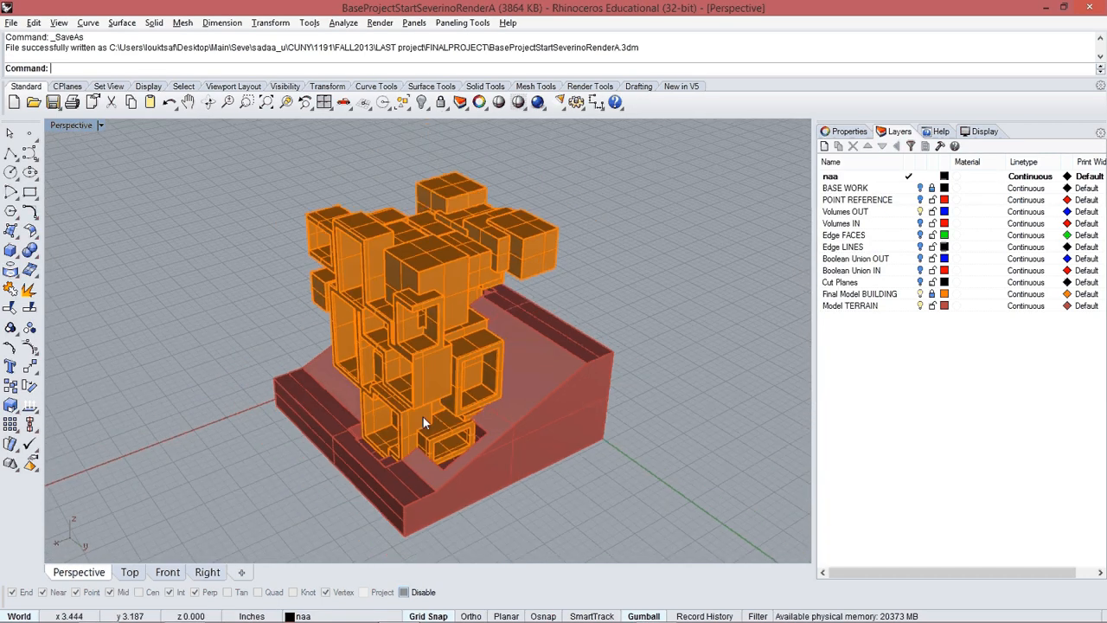
pyautogui.moveTo(423, 417); pyautogui.dragTo(605, 322, button='right')
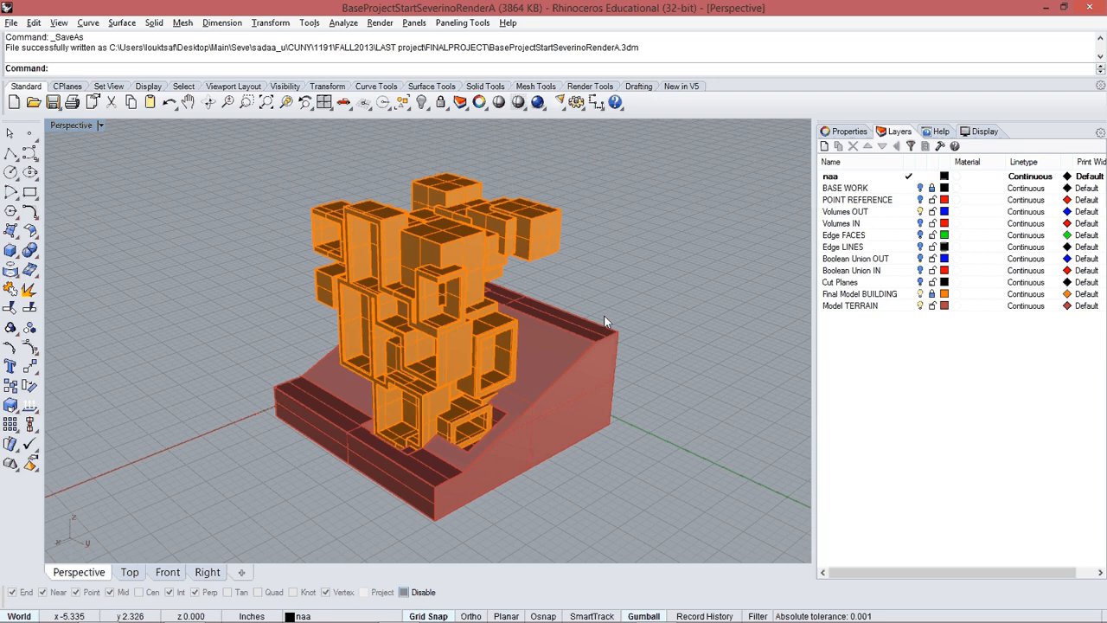
pyautogui.click(933, 294)
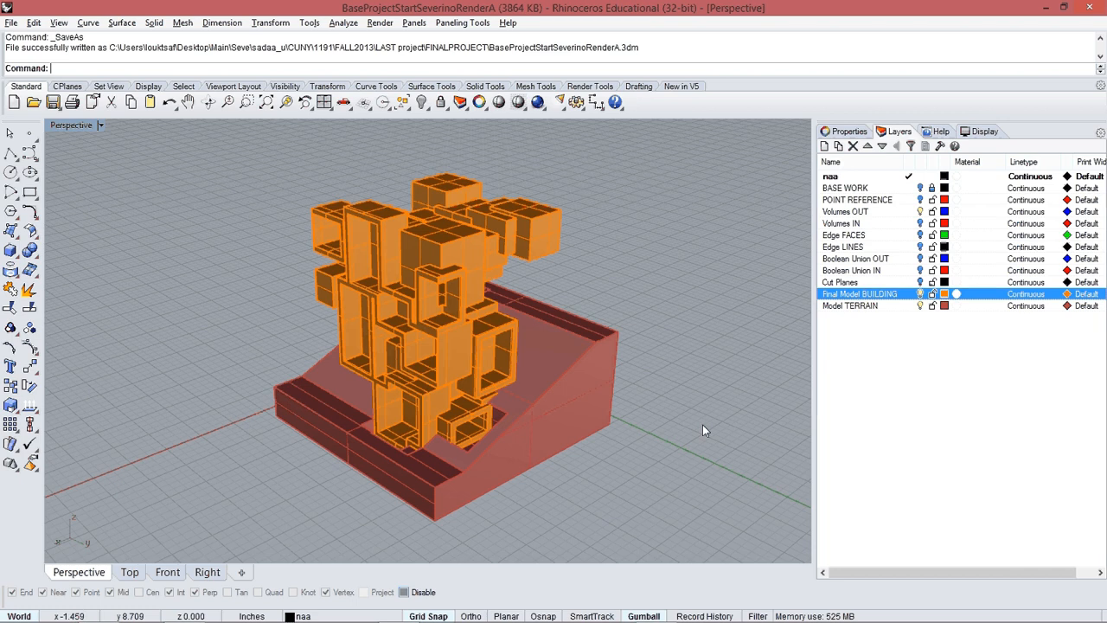
pyautogui.click(525, 244)
pyautogui.click(481, 295)
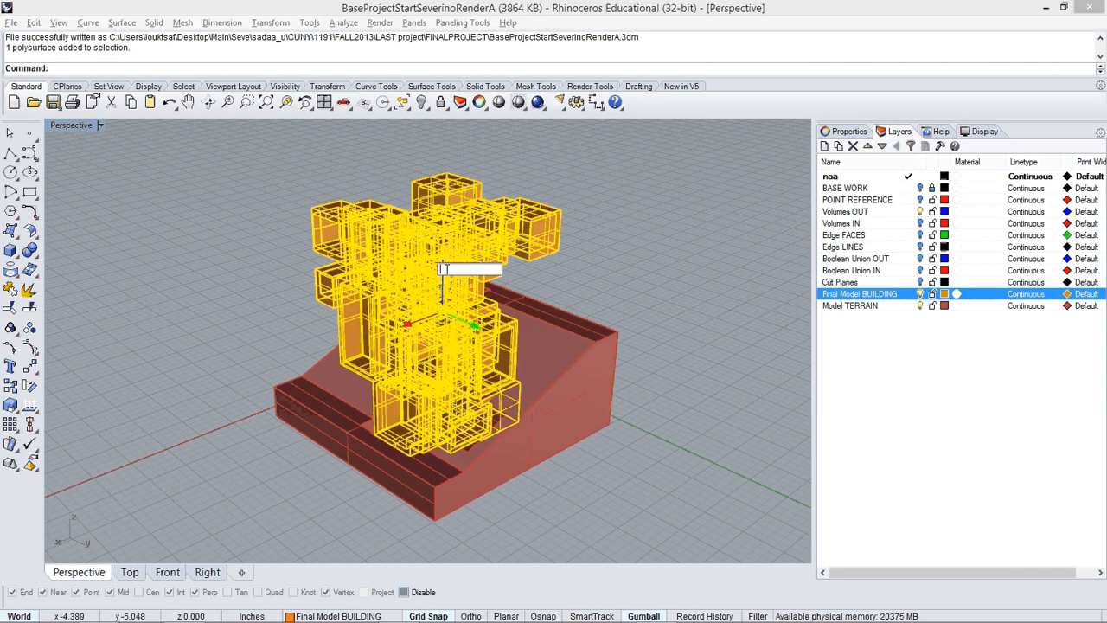
pyautogui.click(658, 353)
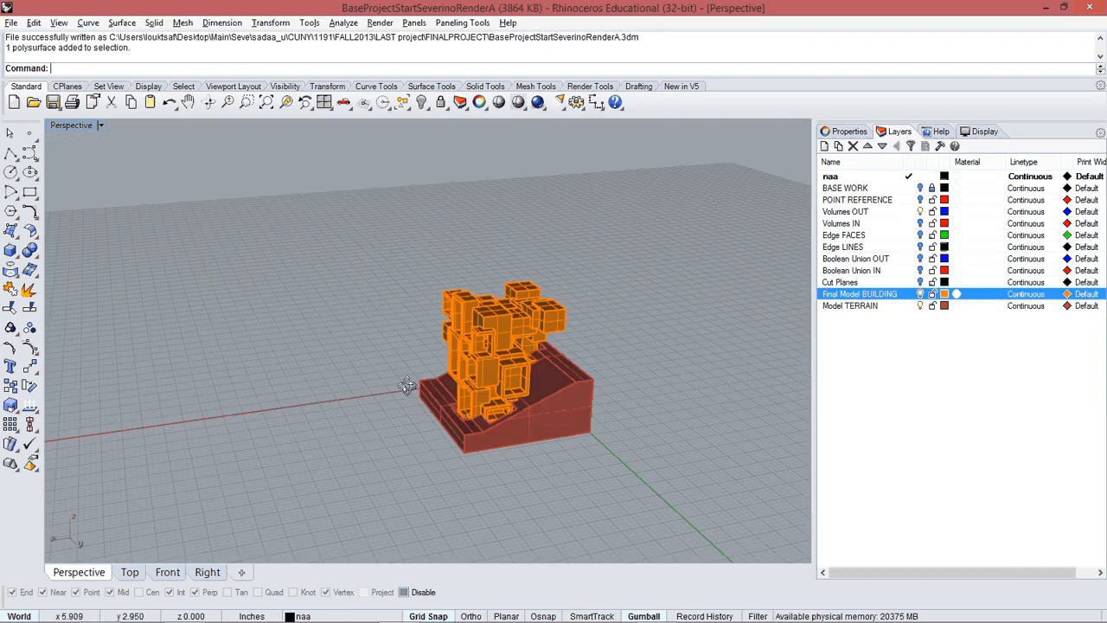
# Step: Set the Perspective viewport's projection to Parallel
pyautogui.moveTo(407, 387); pyautogui.dragTo(454, 422, button='right')
pyautogui.click(844, 131)
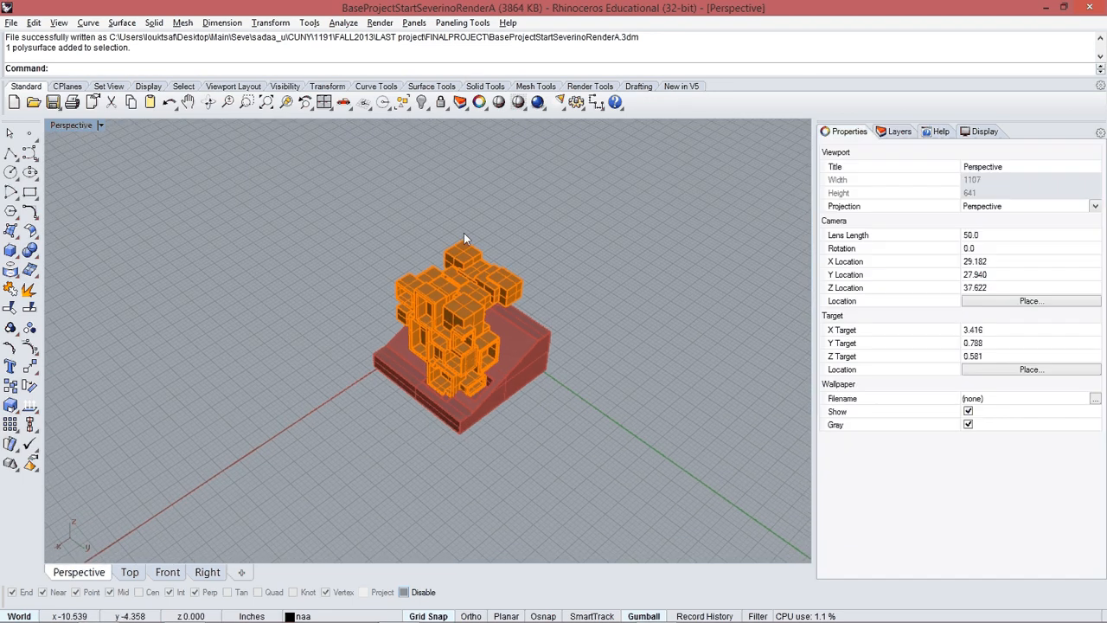
pyautogui.click(1003, 206)
pyautogui.click(998, 221)
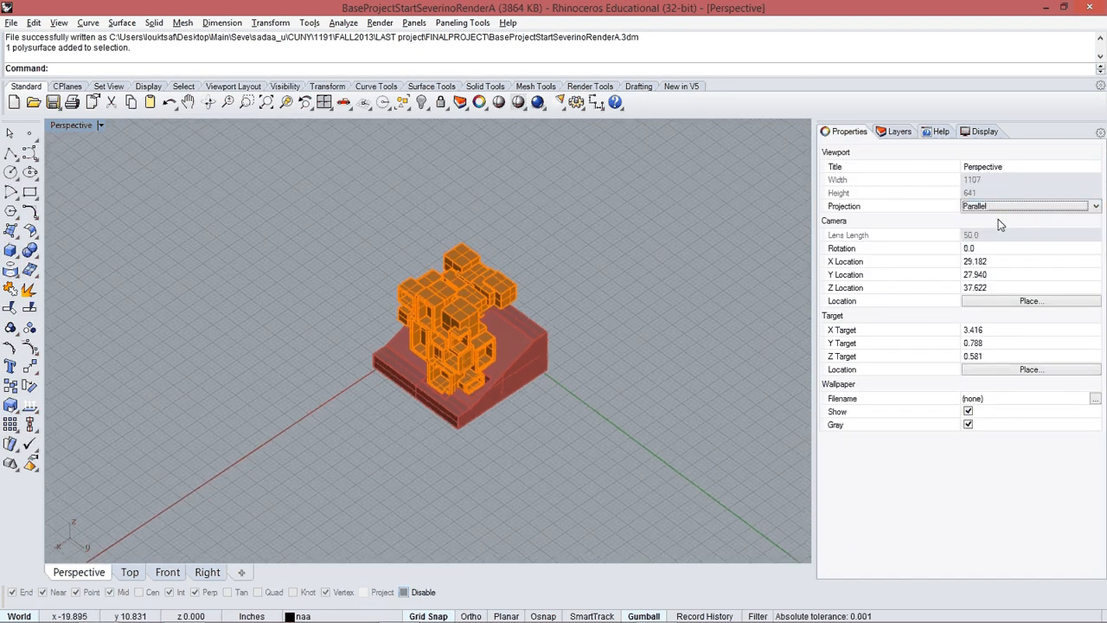
# Step: Frame the building and terrain in an axonometric view from a front corner and save it as the named view Axo1
pyautogui.moveTo(491, 415); pyautogui.dragTo(475, 377, button='right')
pyautogui.scroll(4, 481, 332)
pyautogui.scroll(3, 479, 329)
pyautogui.scroll(-1, 476, 359)
pyautogui.scroll(-1, 476, 361)
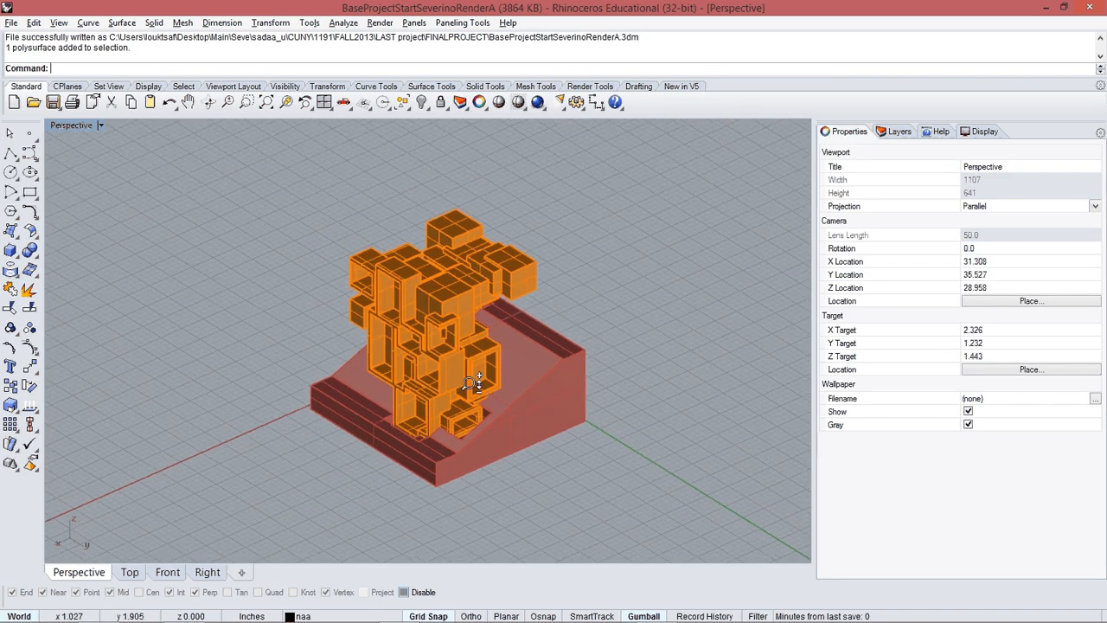
pyautogui.scroll(3, 472, 362)
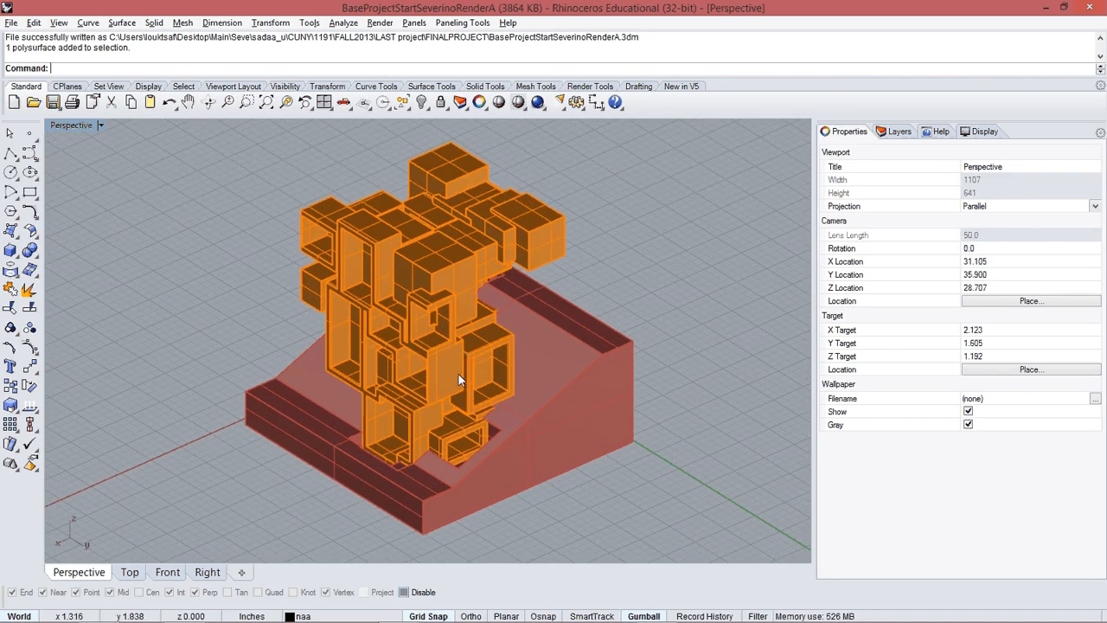
pyautogui.keyDown('shift'); pyautogui.moveTo(459, 374); pyautogui.dragTo(462, 372, button='right'); pyautogui.keyUp('shift')
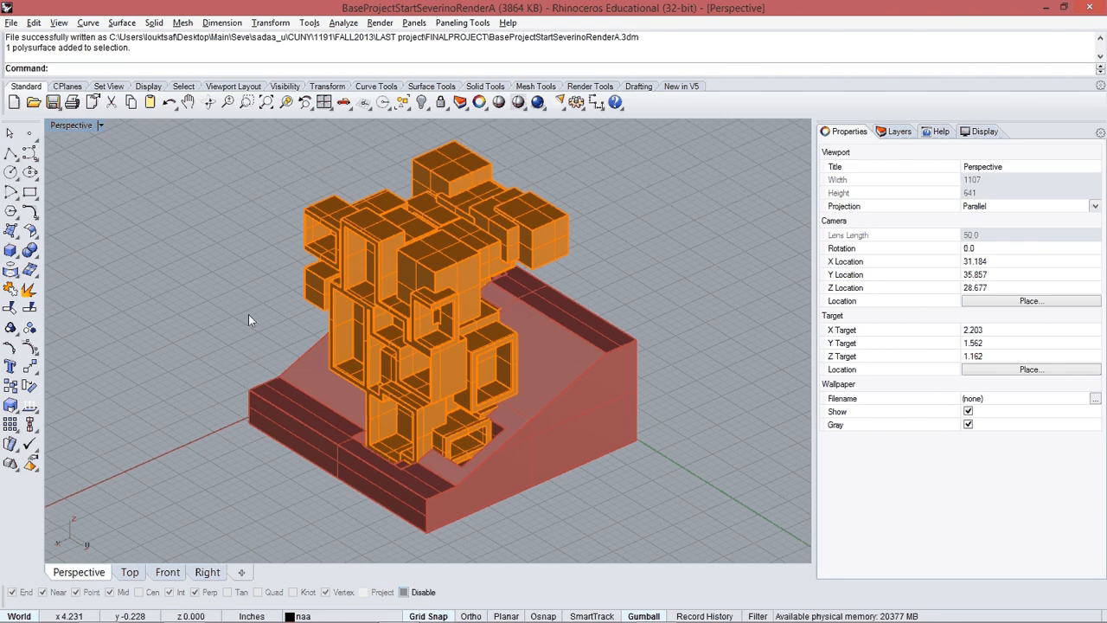
pyautogui.click(100, 126)
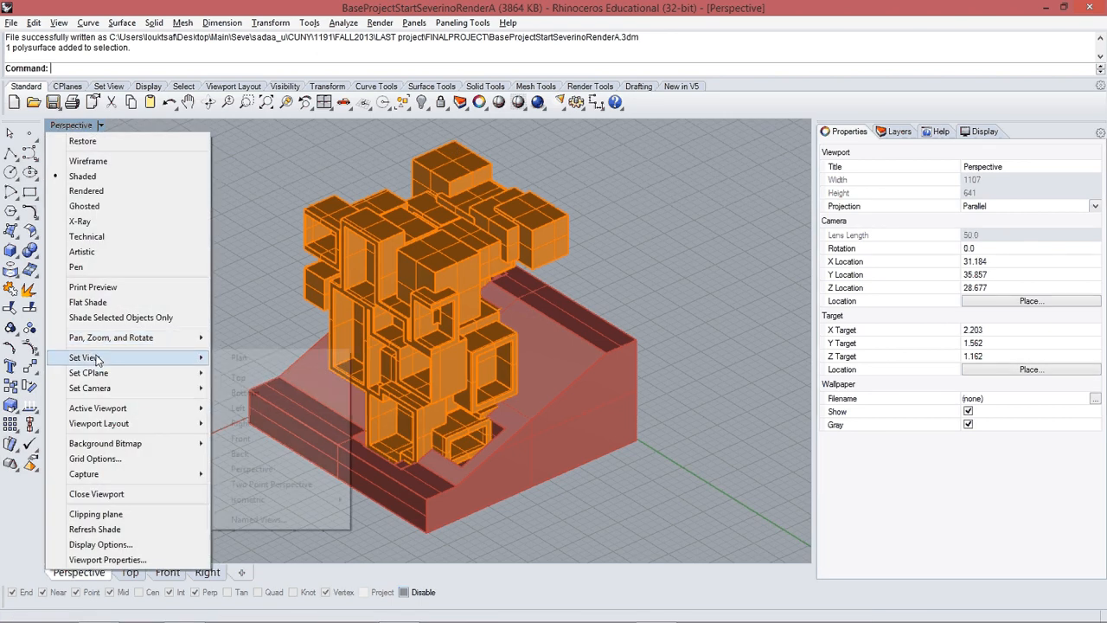
pyautogui.moveTo(95, 357)
pyautogui.click(260, 519)
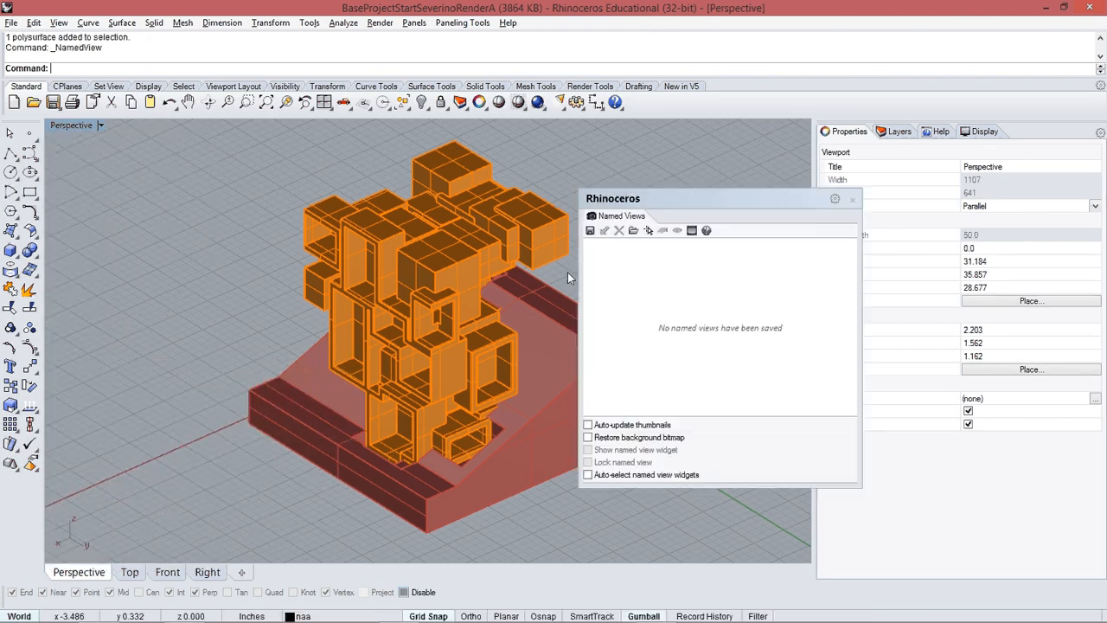
pyautogui.click(593, 232)
pyautogui.write('Axo1')
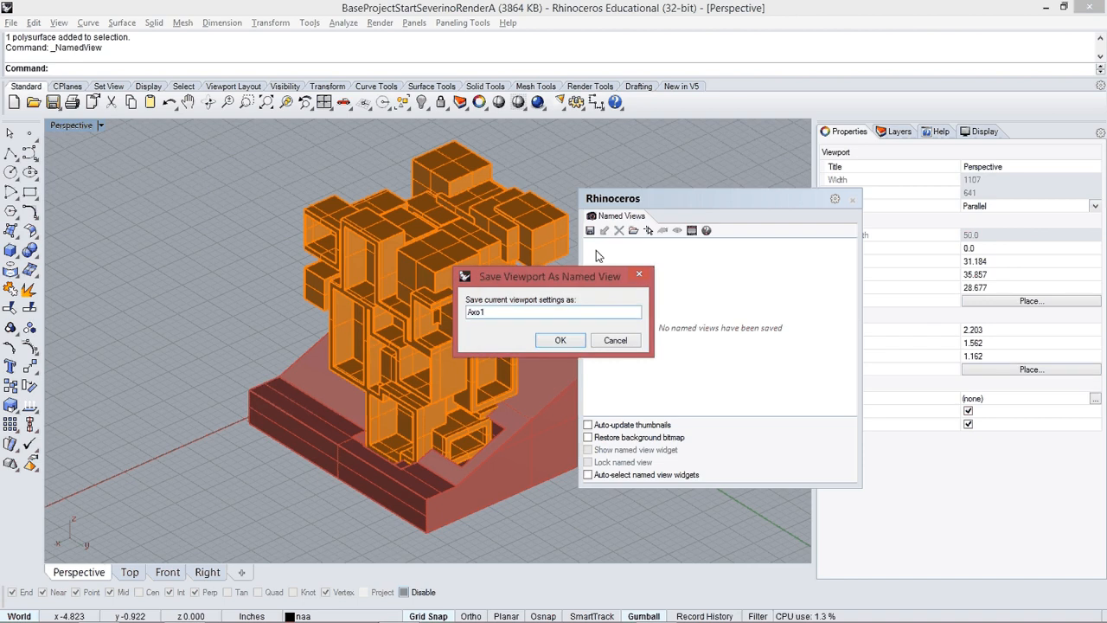
pyautogui.press('Return')
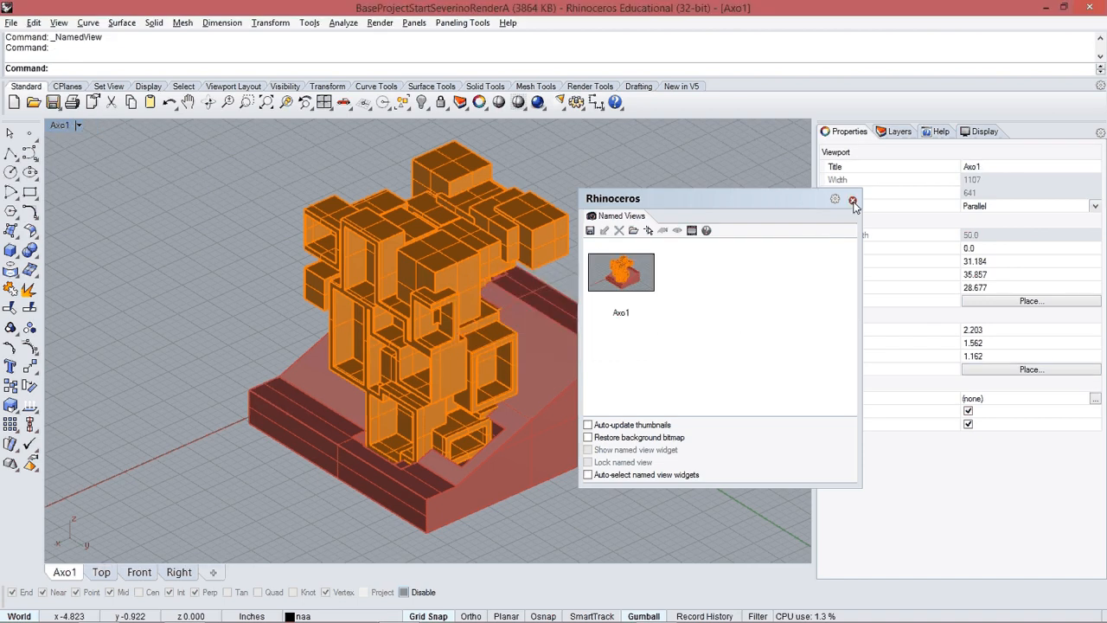
# Step: Orbit the model to show another corner of the building and save that as the named view Axo2
pyautogui.moveTo(520, 355); pyautogui.dragTo(417, 365, button='right')
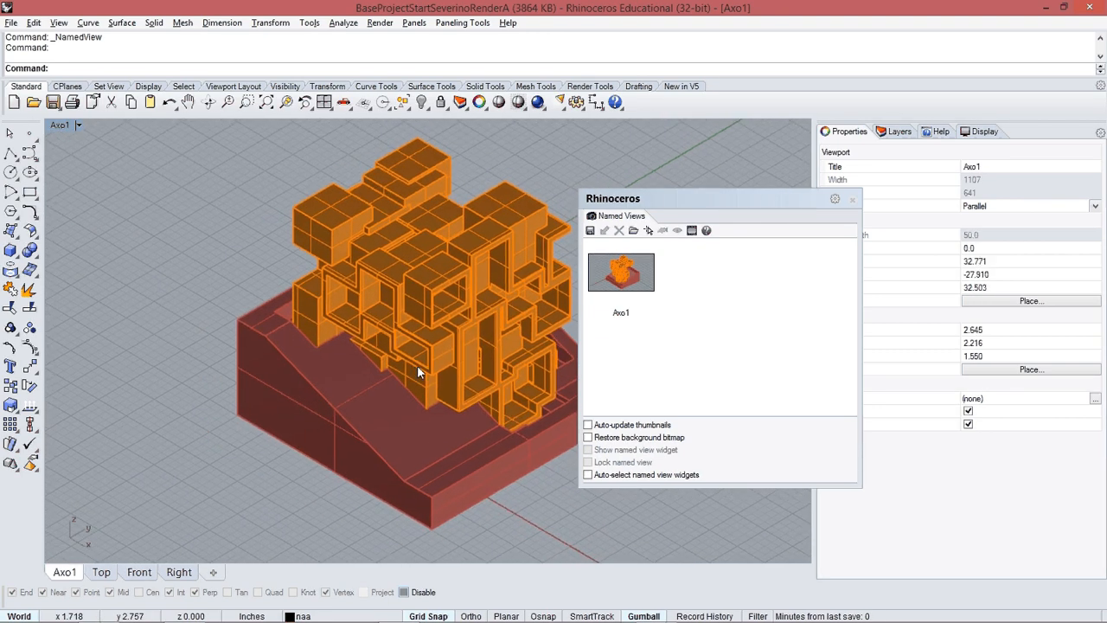
pyautogui.click(591, 230)
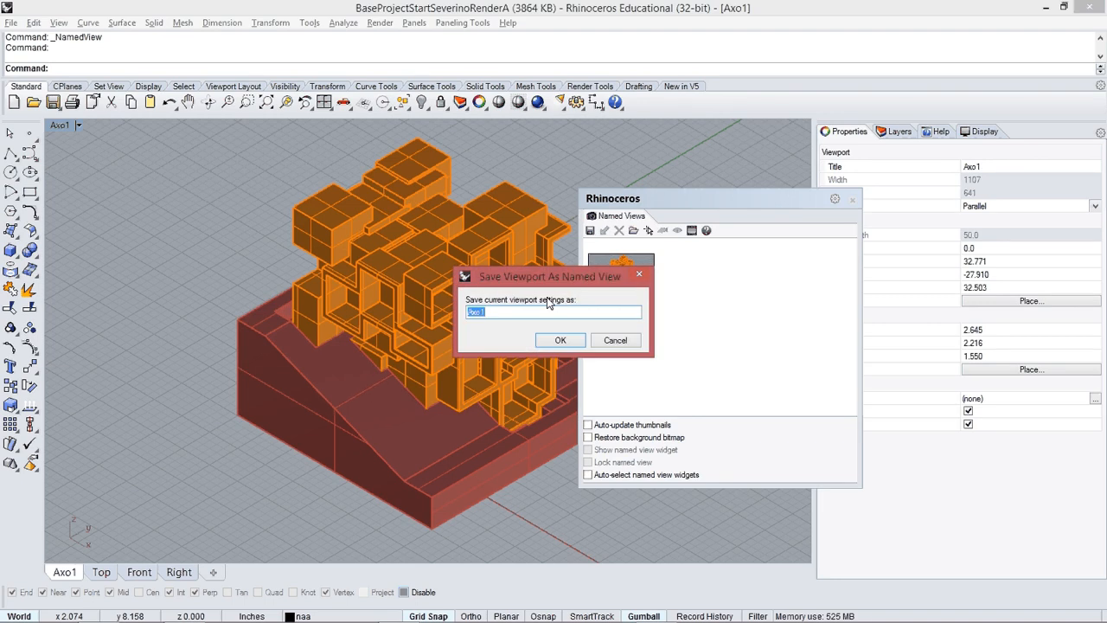
pyautogui.write('Axo2')
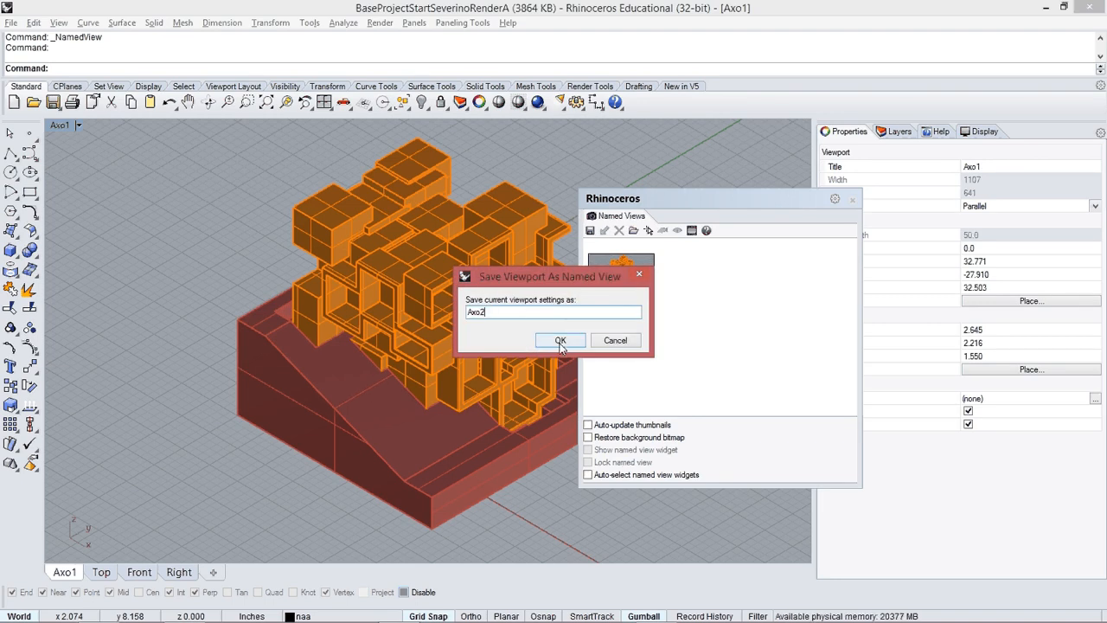
pyautogui.click(559, 340)
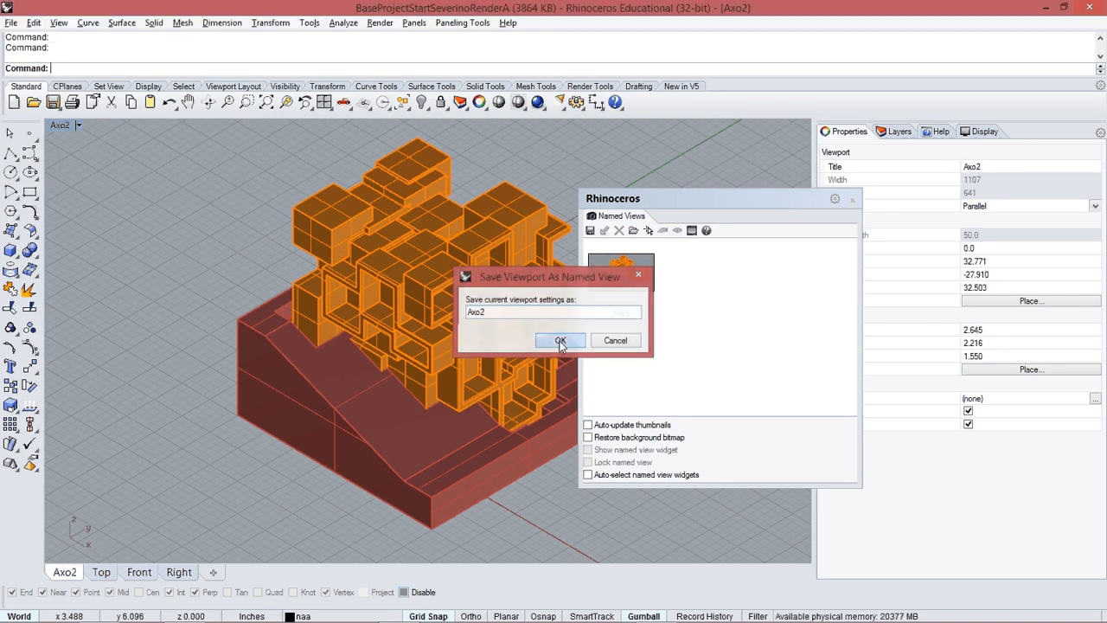
pyautogui.click(852, 199)
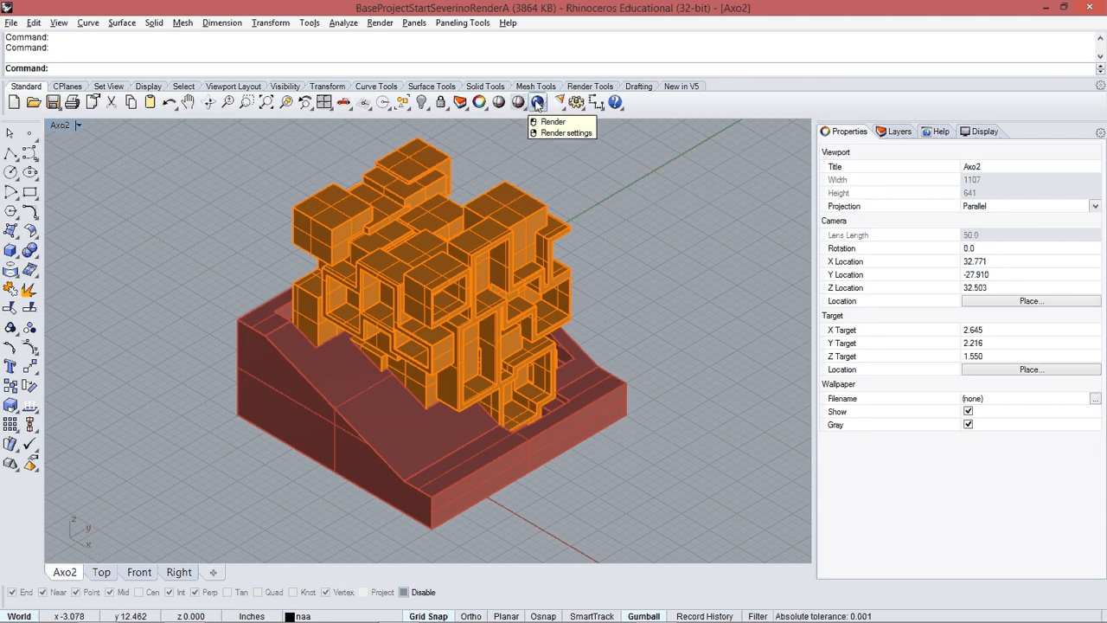
# Step: Open the document's Rhino Render settings and choose a render resolution of 800 x 600
pyautogui.rightClick(538, 103)
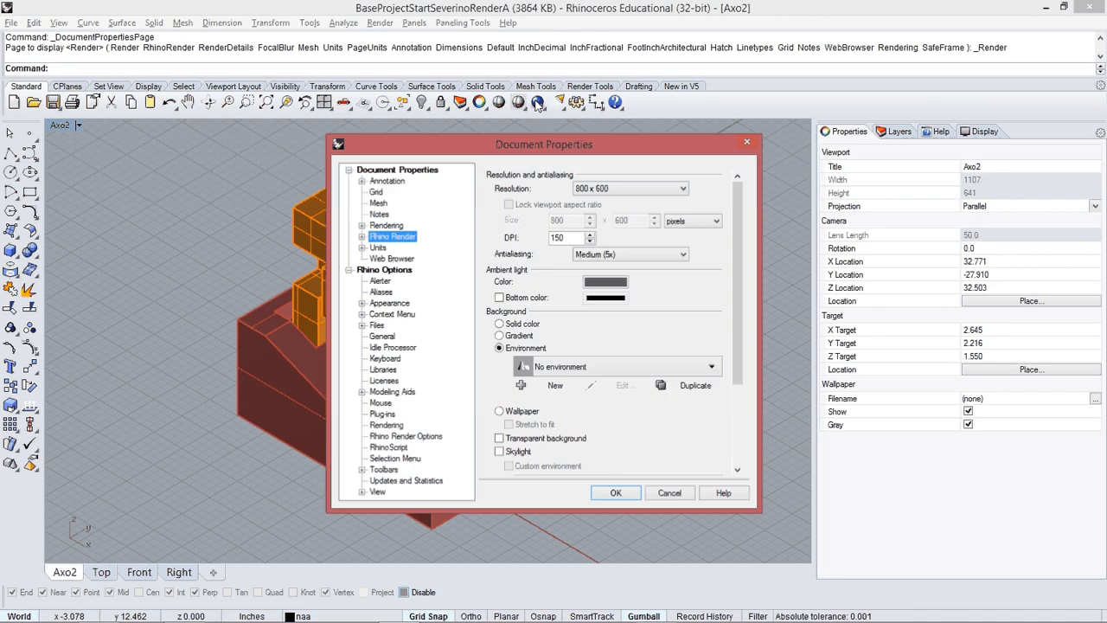
pyautogui.moveTo(509, 142); pyautogui.dragTo(487, 145)
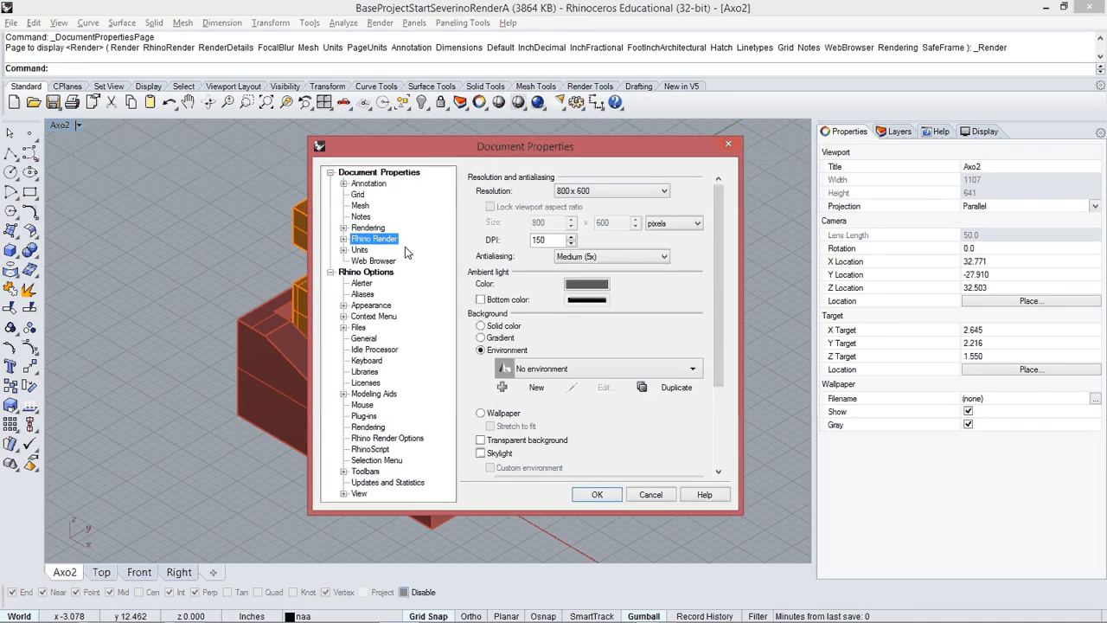
pyautogui.click(610, 190)
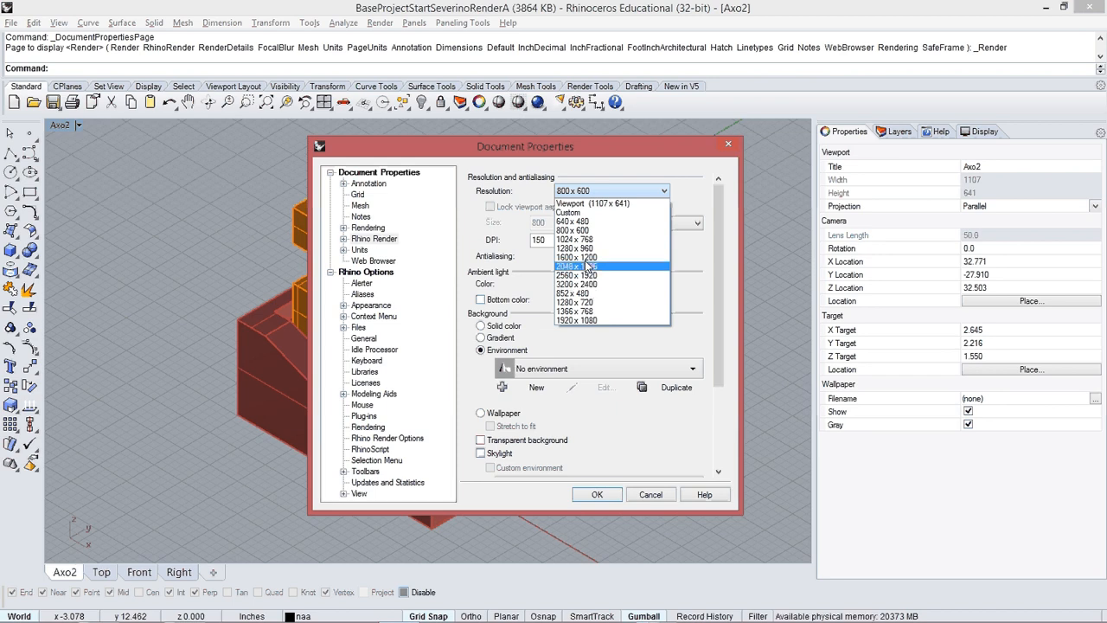
pyautogui.click(591, 230)
pyautogui.moveTo(571, 144); pyautogui.dragTo(565, 147)
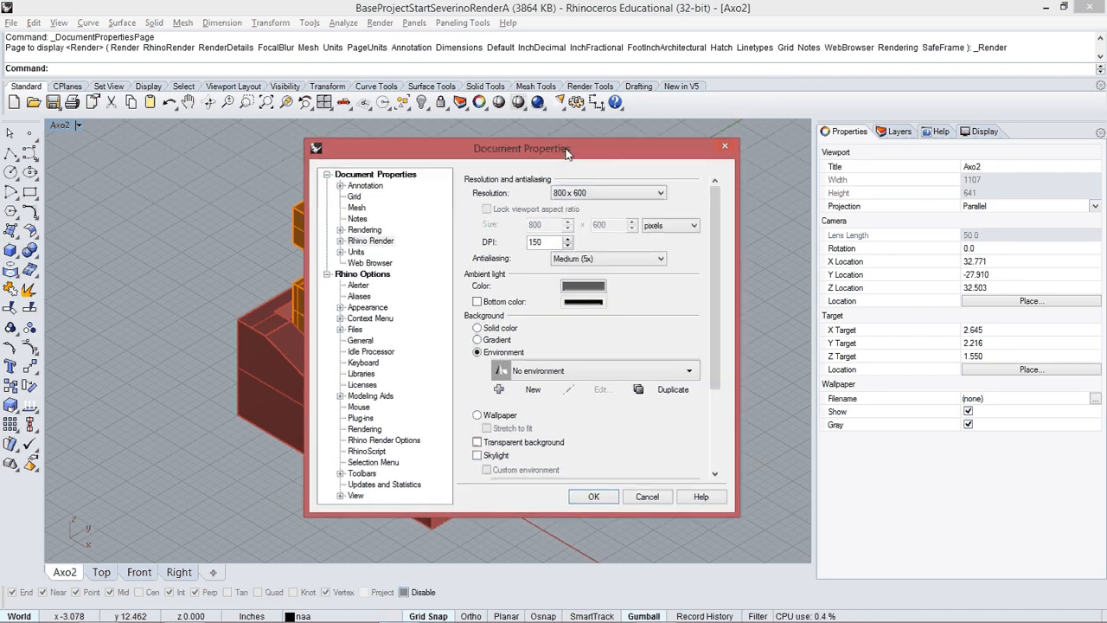
# Step: Set the render DPI to 150 and the antialiasing to Medium (5x)
pyautogui.doubleClick(554, 242)
pyautogui.write('510')
pyautogui.press('BackSpace')
pyautogui.press('BackSpace')
pyautogui.press('BackSpace')
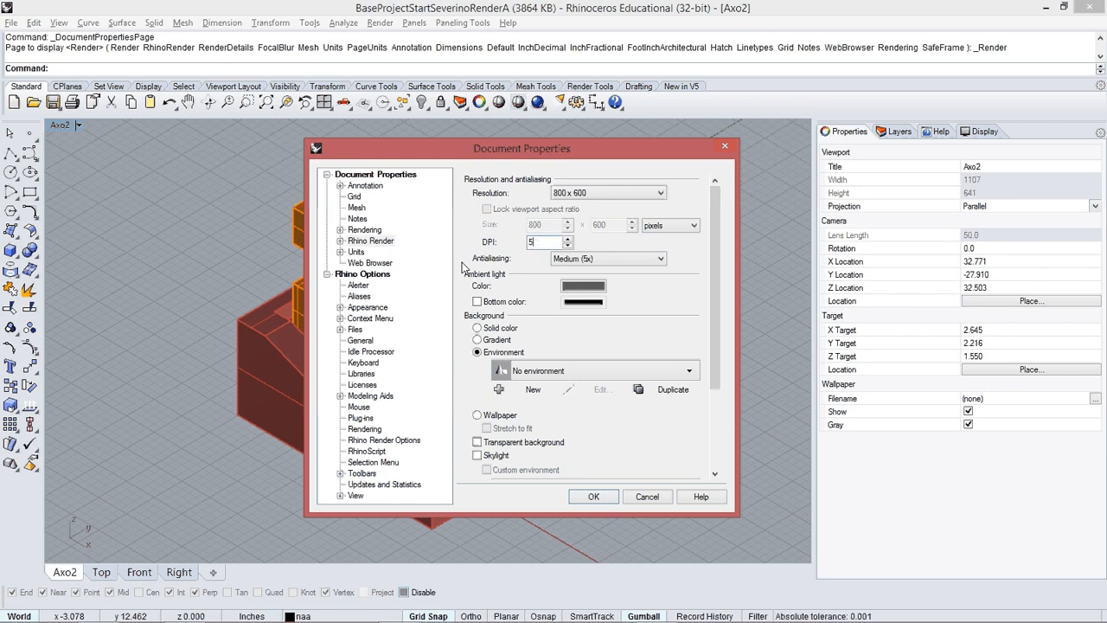
pyautogui.click(621, 282)
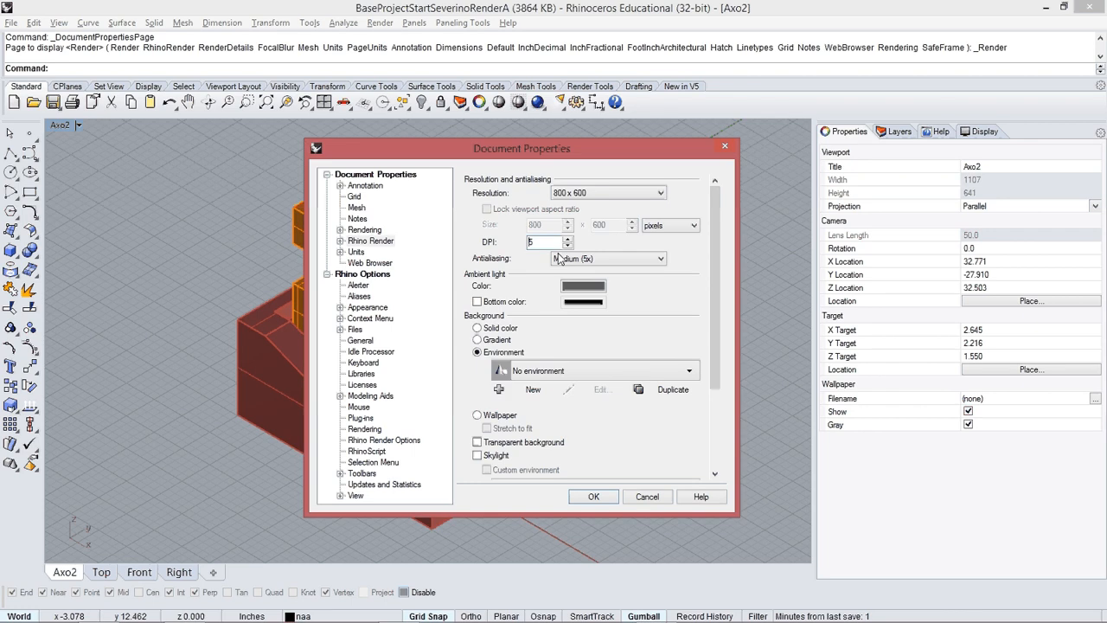
pyautogui.write('150')
pyautogui.click(601, 260)
pyautogui.click(597, 289)
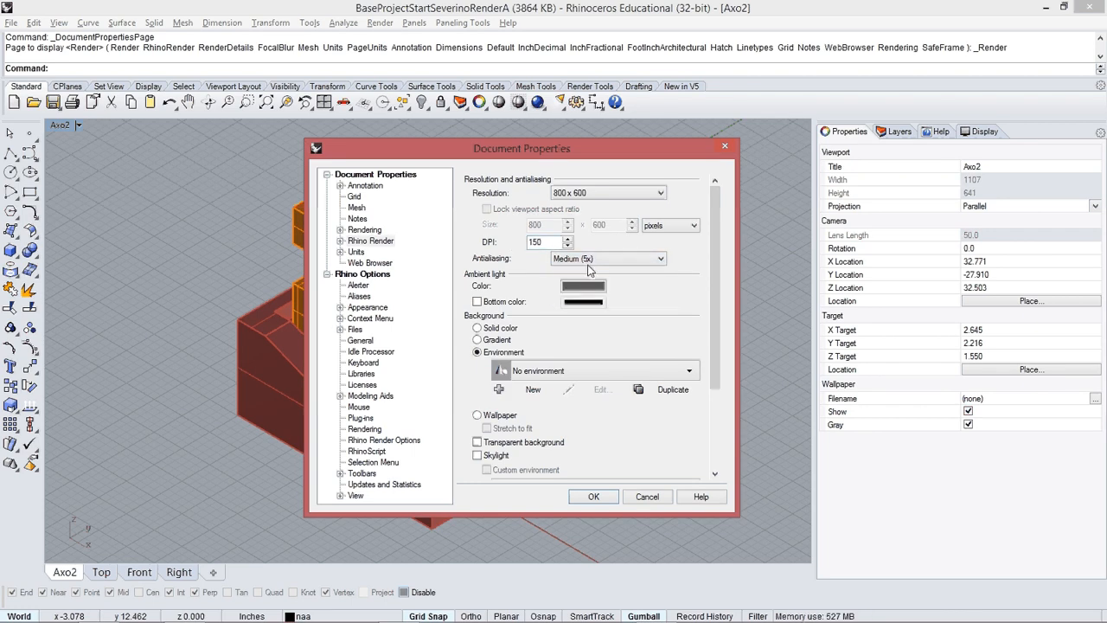
# Step: Change the ambient light colour to a dark gray with RGB values 63, 63, 63
pyautogui.click(597, 292)
pyautogui.moveTo(654, 293)
pyautogui.mouseDown()
pyautogui.moveTo(662, 331)
pyautogui.moveTo(650, 322)
pyautogui.moveTo(656, 302)
pyautogui.mouseUp()
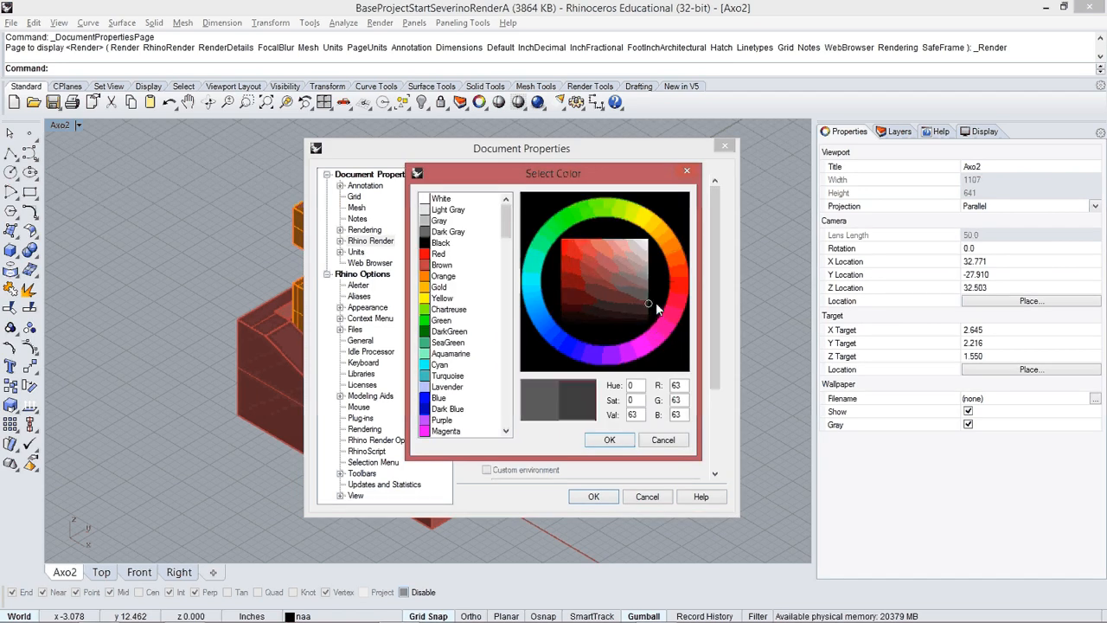
pyautogui.click(609, 439)
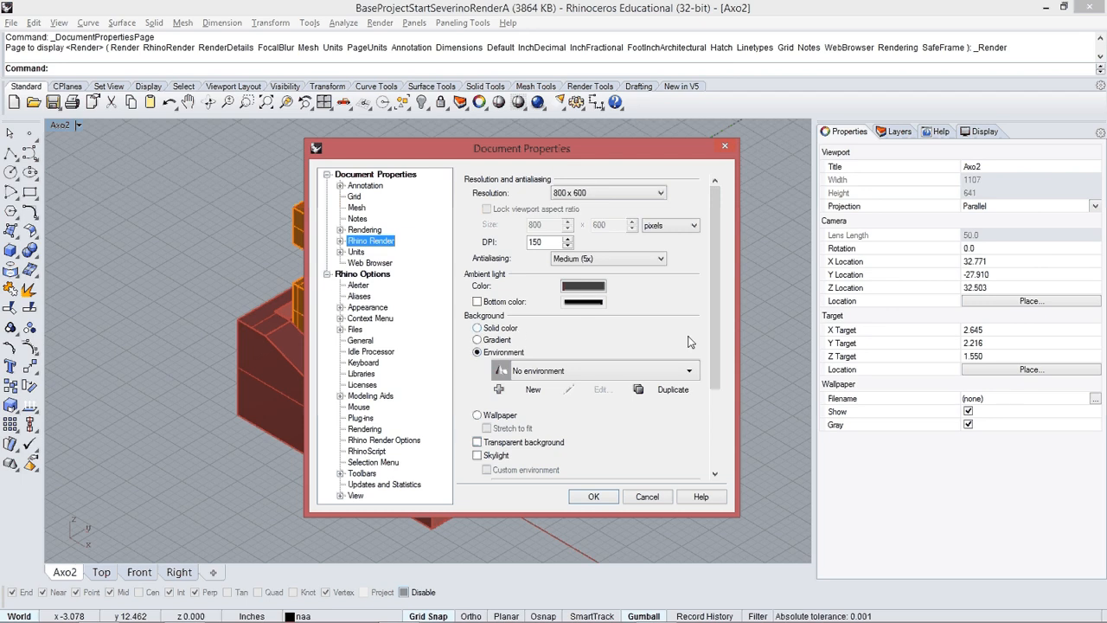
# Step: Add a new background environment from the Rhino Sky file in the Environments folder of the render content library
pyautogui.click(530, 391)
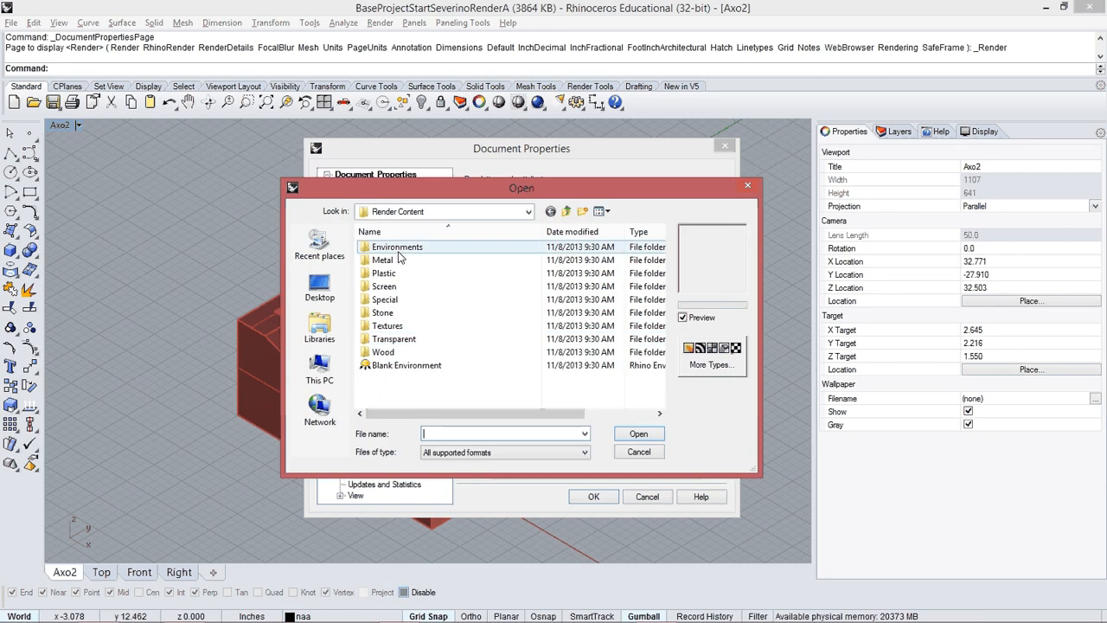
pyautogui.doubleClick(398, 247)
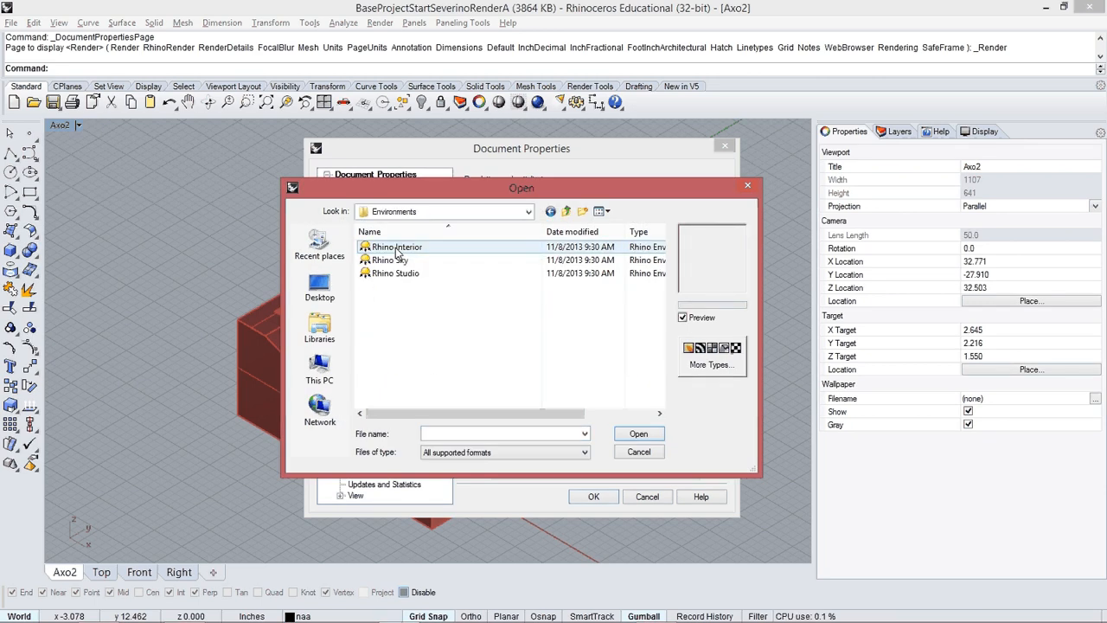
pyautogui.click(390, 259)
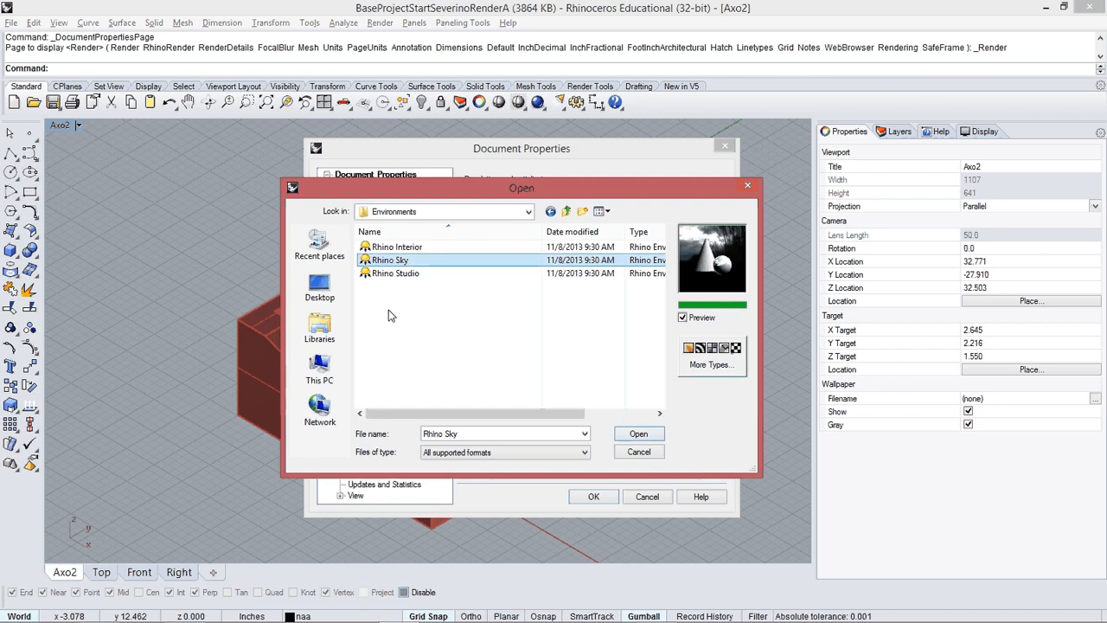
pyautogui.click(639, 435)
pyautogui.moveTo(385, 178); pyautogui.dragTo(313, 153)
pyautogui.moveTo(391, 446); pyautogui.dragTo(391, 520)
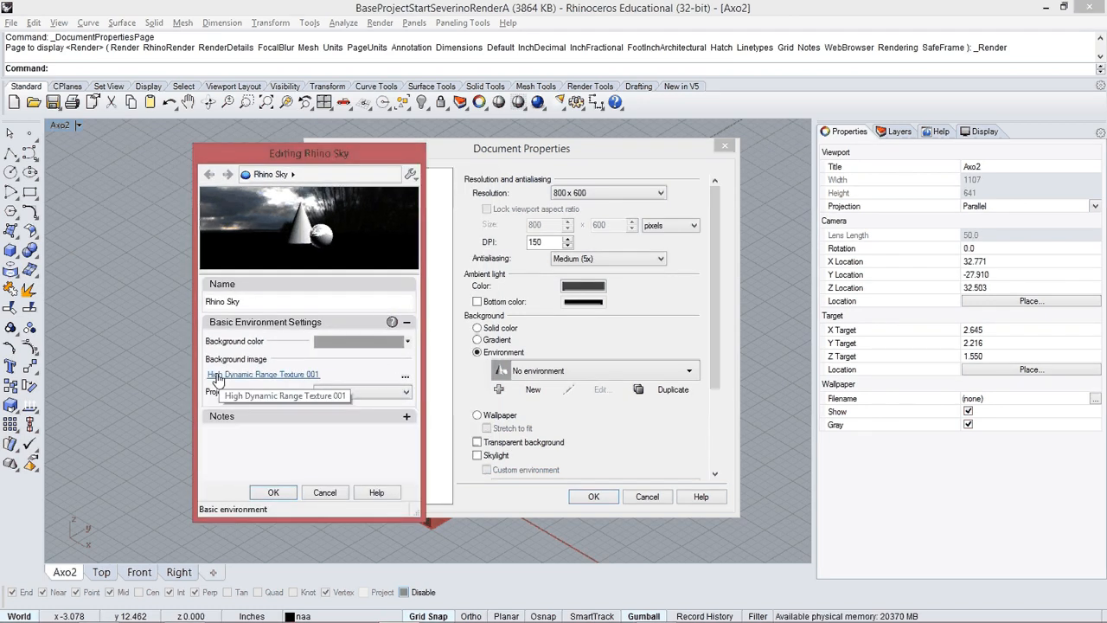
# Step: Set the mapping of Rhino Sky's high dynamic range background texture to Environment map and accept the render settings
pyautogui.click(252, 377)
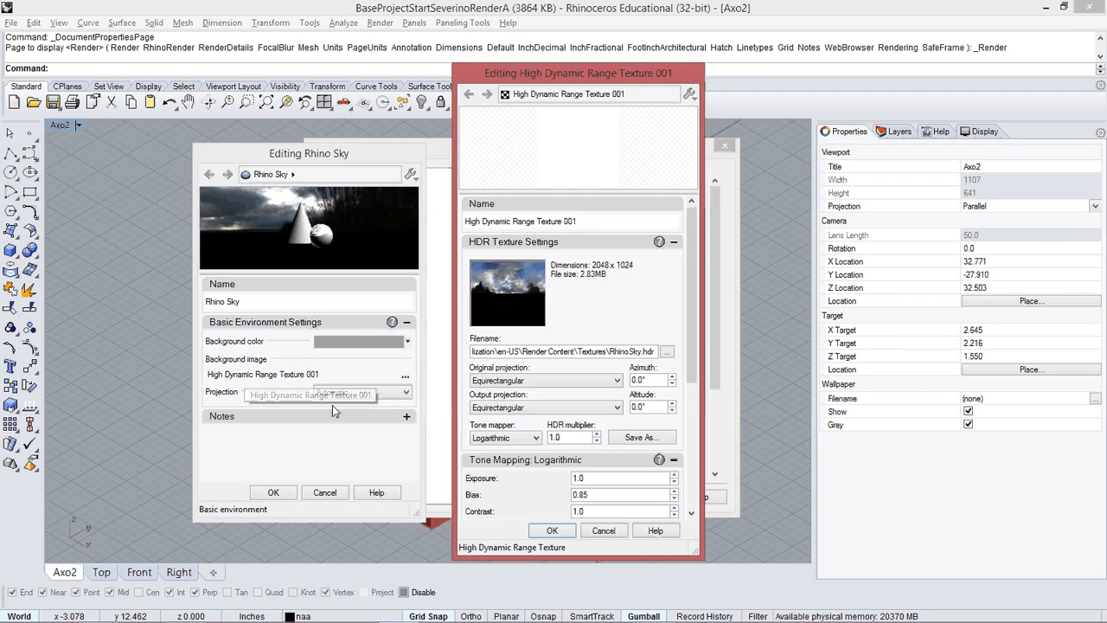
pyautogui.moveTo(693, 344); pyautogui.dragTo(689, 451)
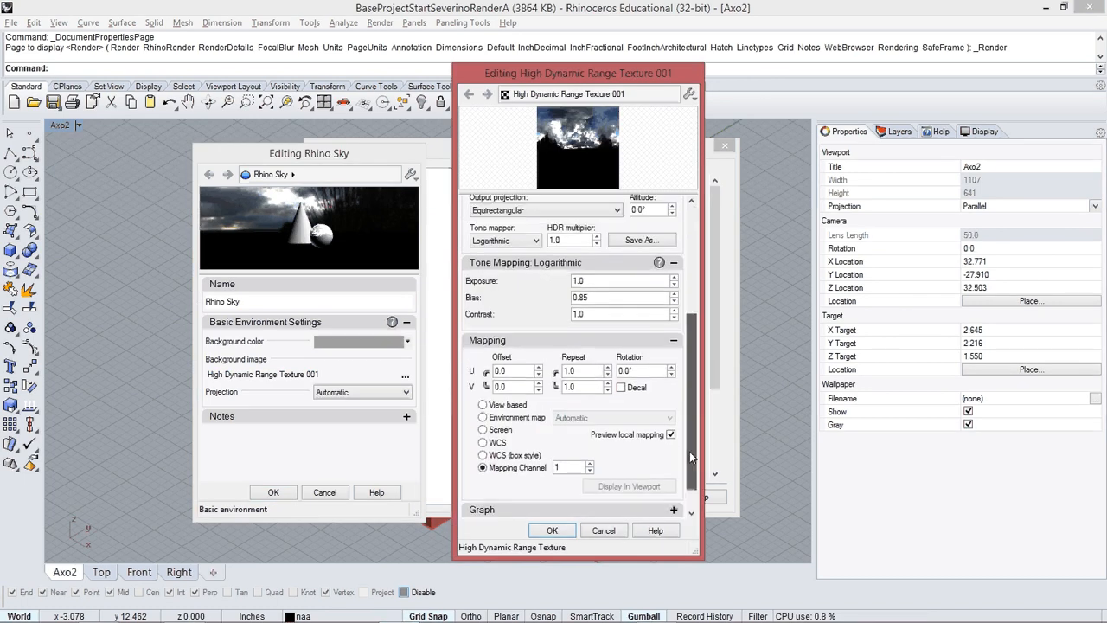
pyautogui.click(482, 418)
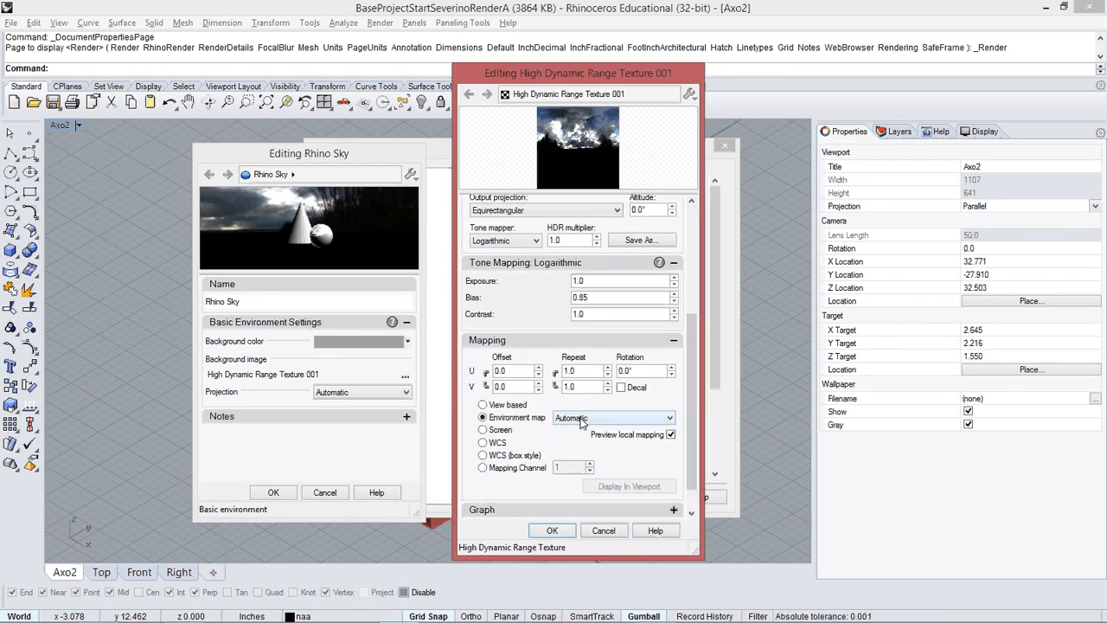
pyautogui.scroll(2, 694, 418)
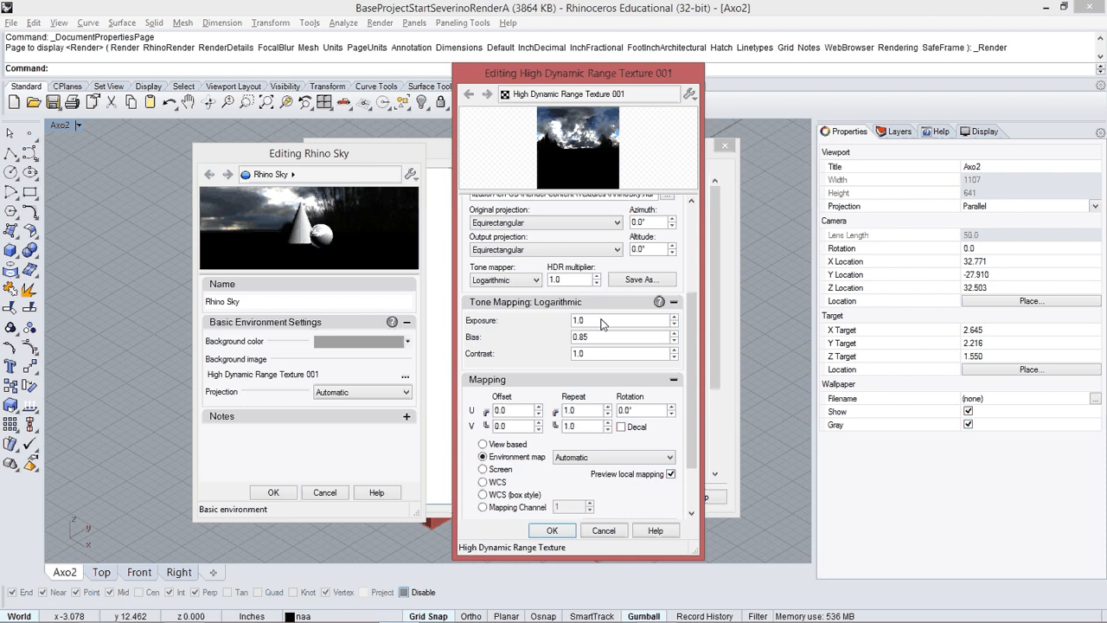
pyautogui.click(567, 531)
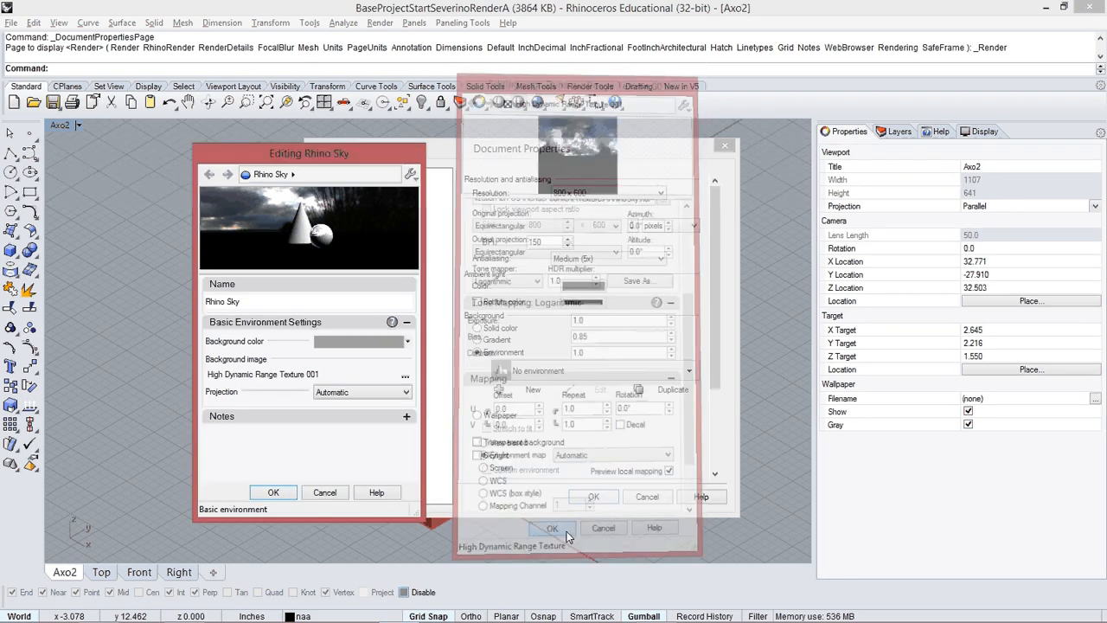
pyautogui.click(273, 493)
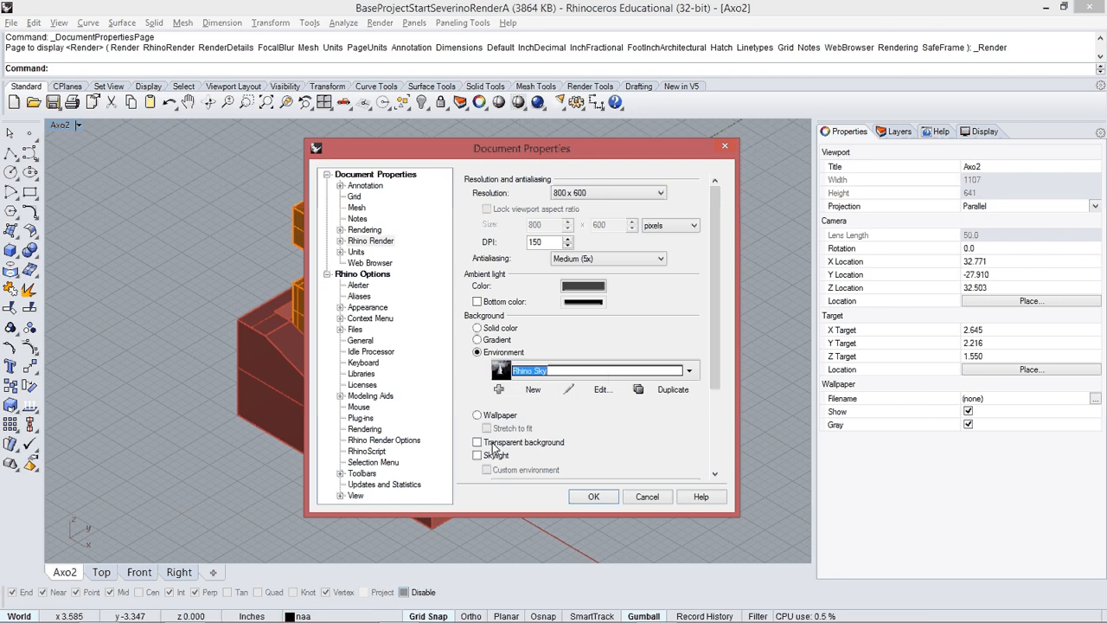
pyautogui.moveTo(713, 362)
pyautogui.mouseDown()
pyautogui.moveTo(716, 433)
pyautogui.moveTo(715, 354)
pyautogui.mouseUp()
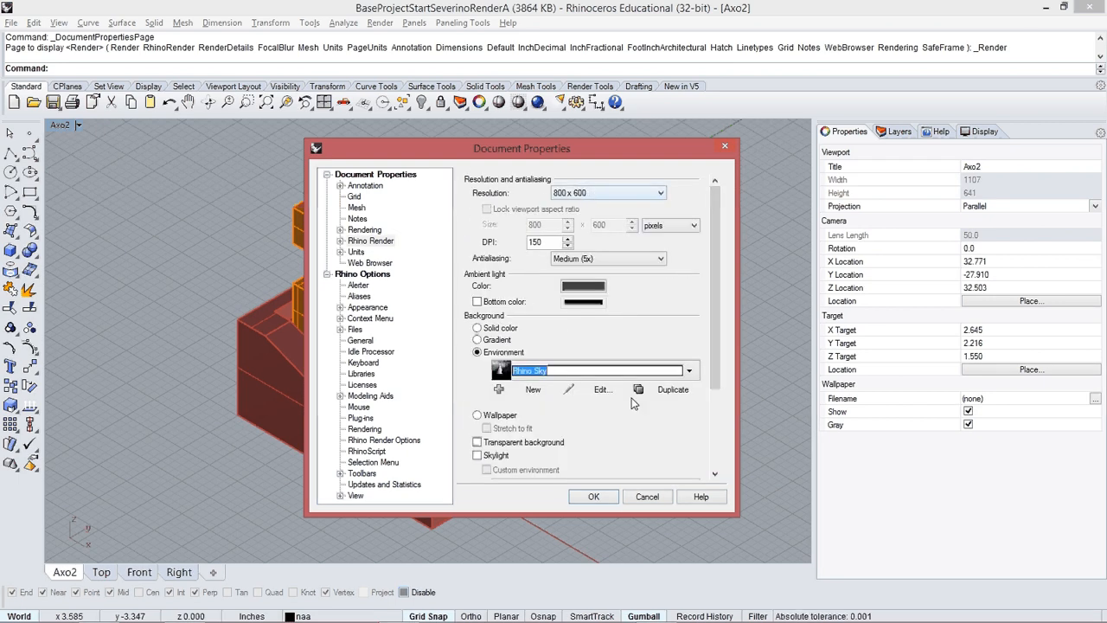
pyautogui.click(596, 497)
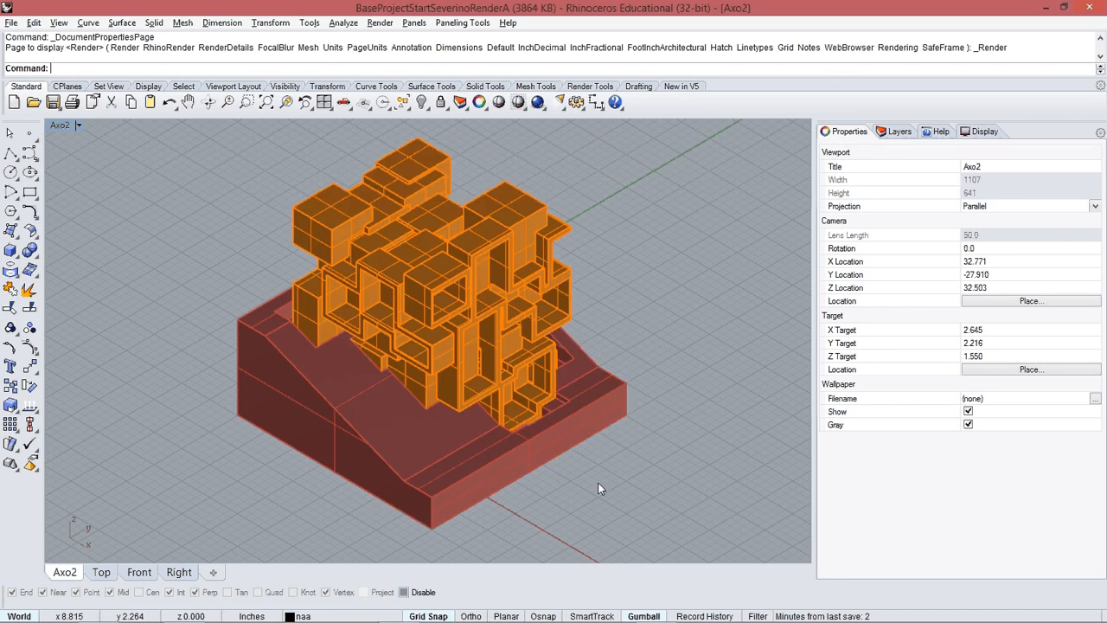
# Step: Restore the named view Axo1 and make a test render of it
pyautogui.click(59, 126)
pyautogui.moveTo(86, 356)
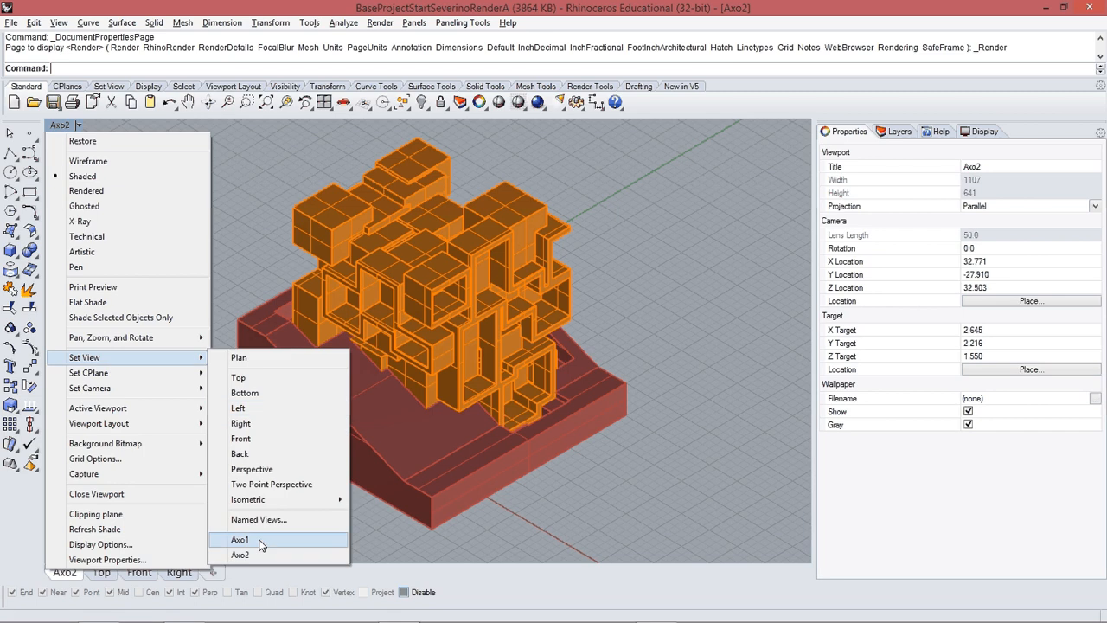
pyautogui.click(259, 543)
pyautogui.click(536, 102)
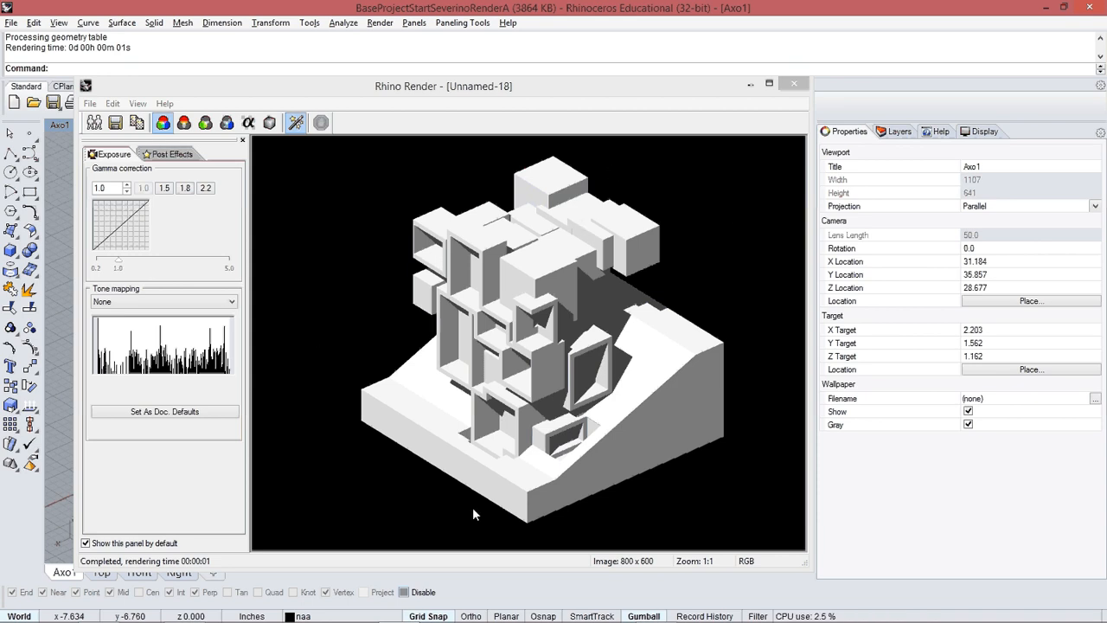
pyautogui.click(794, 84)
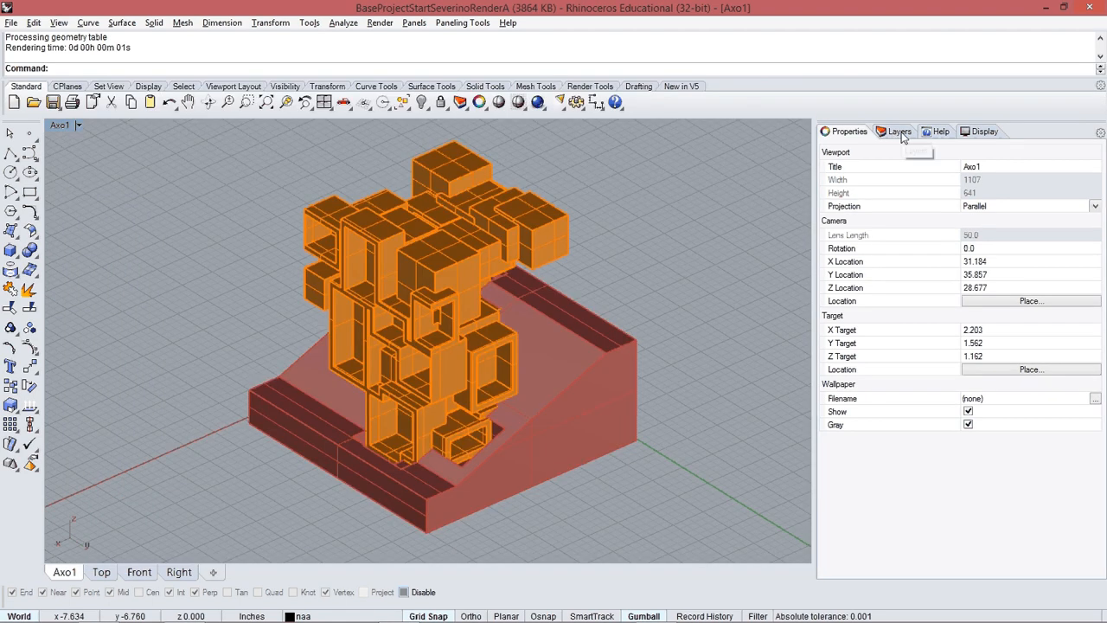
# Step: Assign the Final Model BUILDING layer a material with the preset Gray colour, RGB 190, 190, 190
pyautogui.click(900, 133)
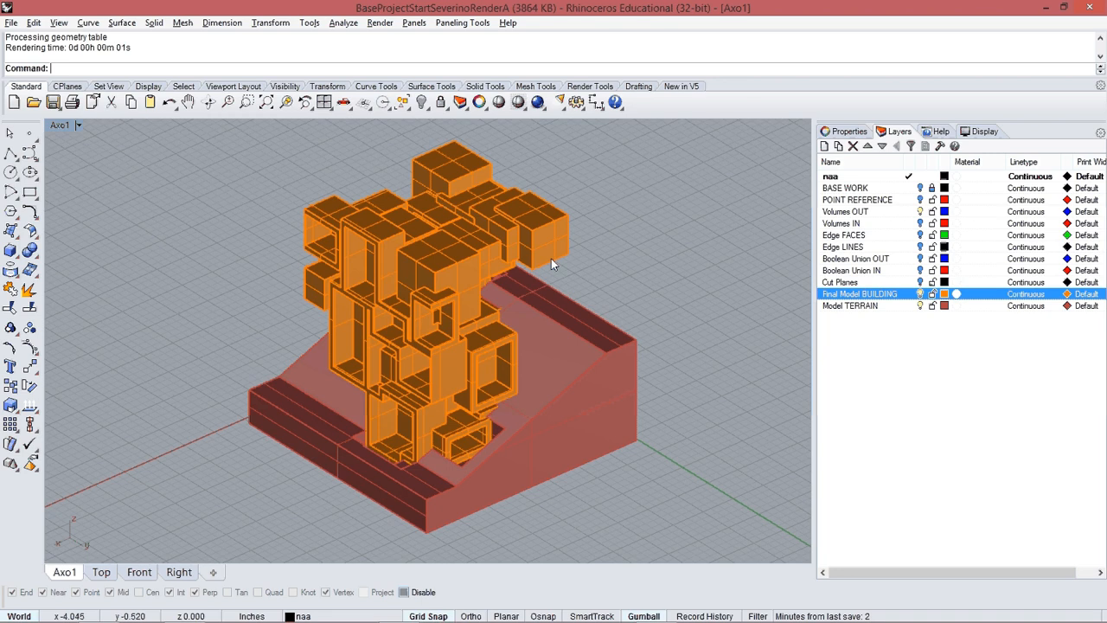
pyautogui.click(957, 294)
pyautogui.click(405, 310)
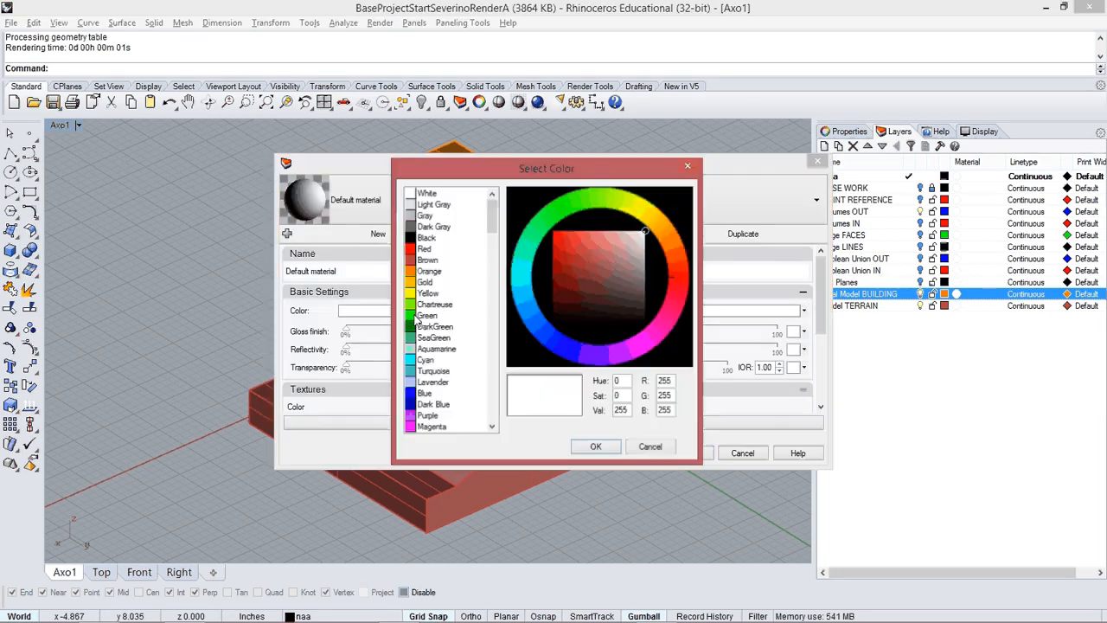
pyautogui.click(418, 215)
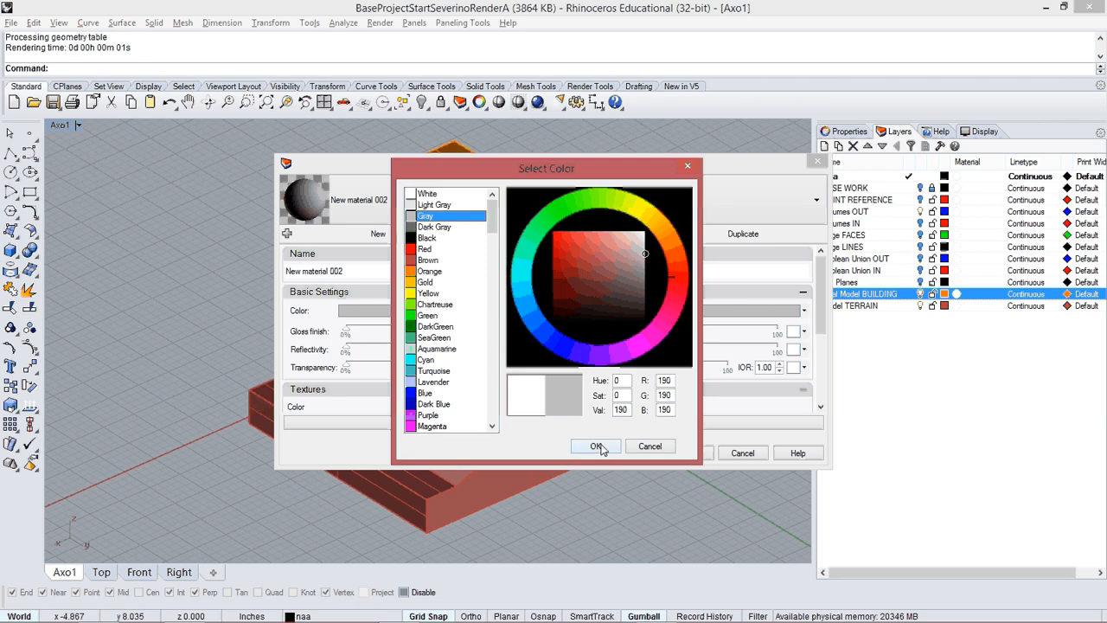
pyautogui.click(596, 445)
pyautogui.click(688, 454)
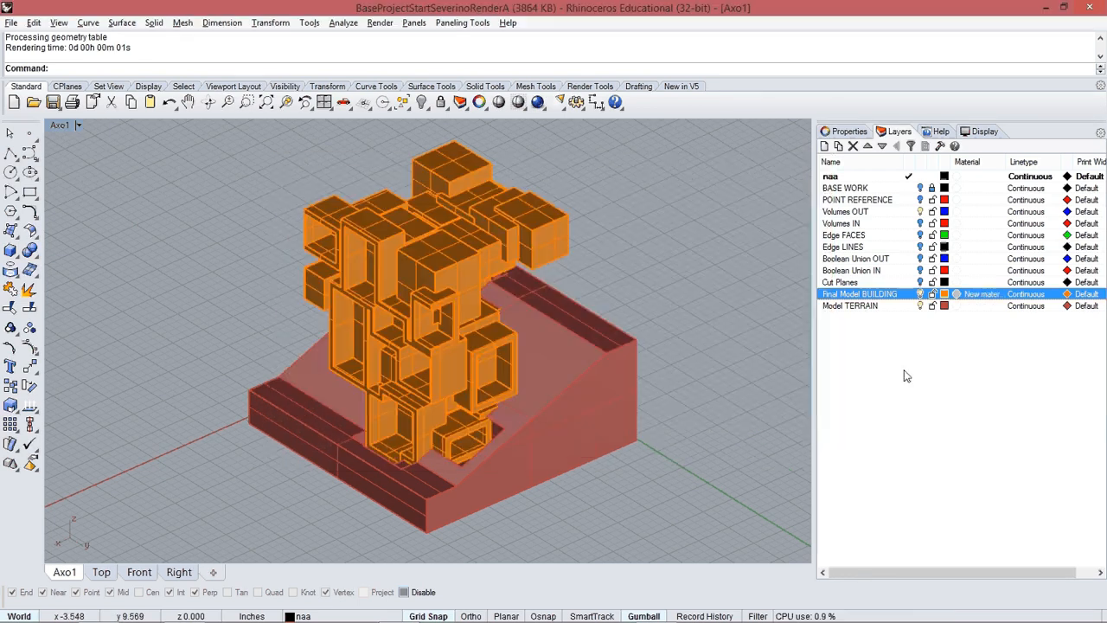
# Step: Assign the Model TERRAIN layer a dark brown material with RGB 63, 37, 37 and a slight reflectivity
pyautogui.click(957, 306)
pyautogui.click(385, 310)
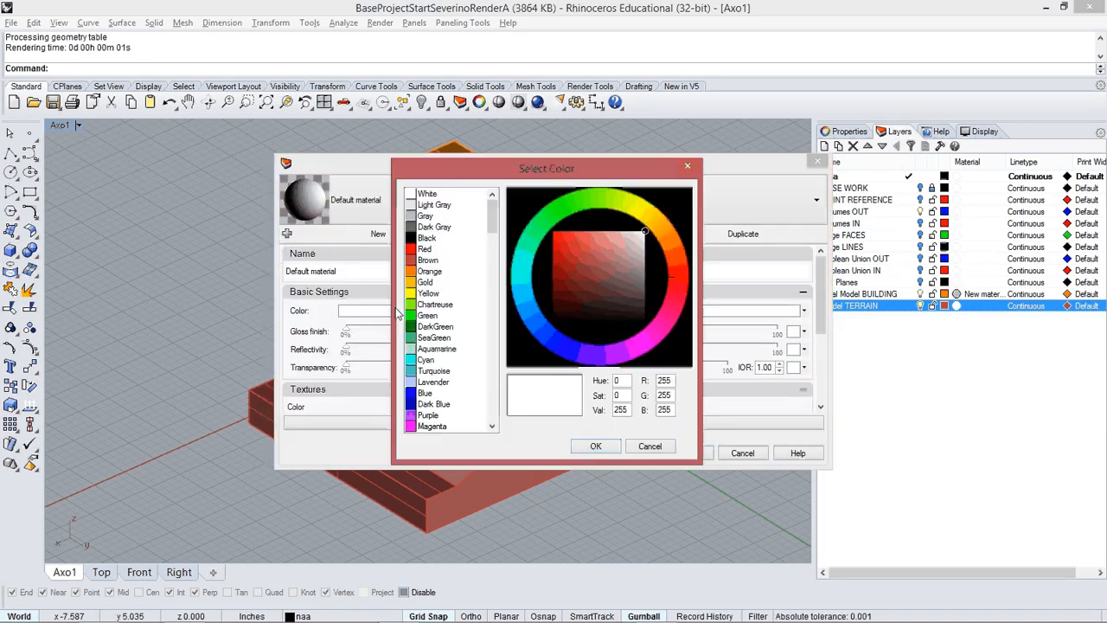
pyautogui.click(427, 260)
pyautogui.moveTo(597, 251); pyautogui.dragTo(607, 299)
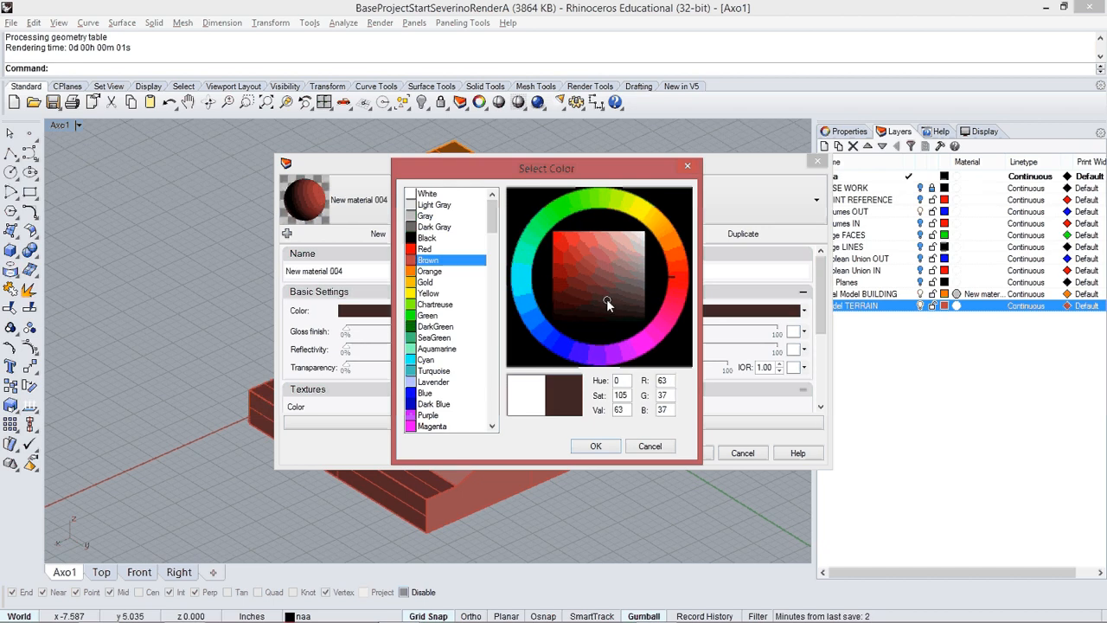
pyautogui.click(595, 446)
pyautogui.moveTo(347, 351); pyautogui.dragTo(378, 349)
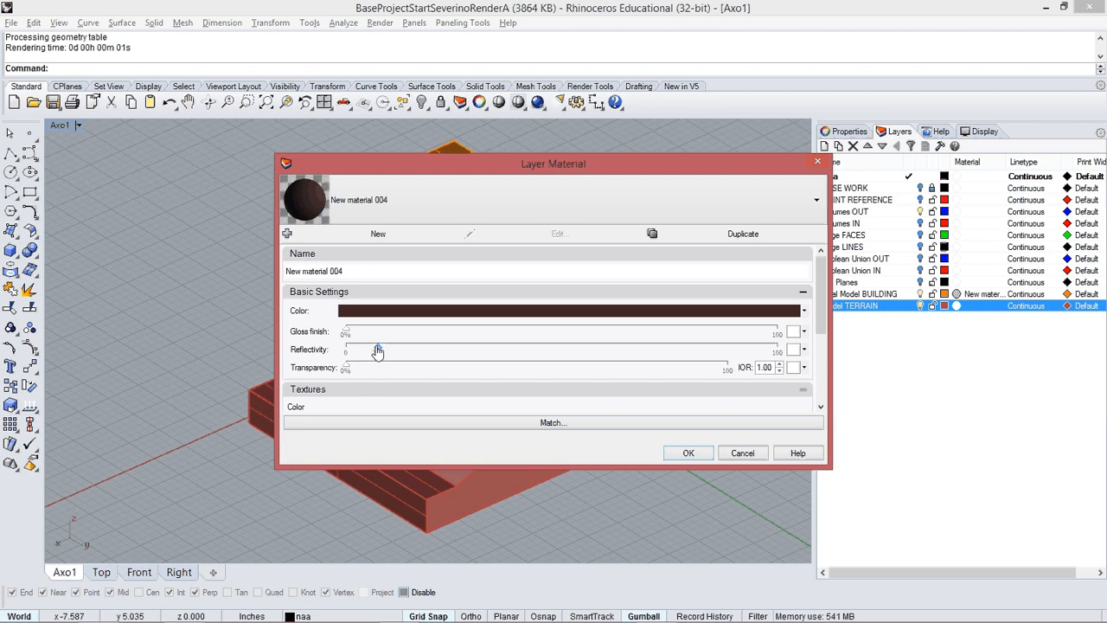
pyautogui.click(689, 453)
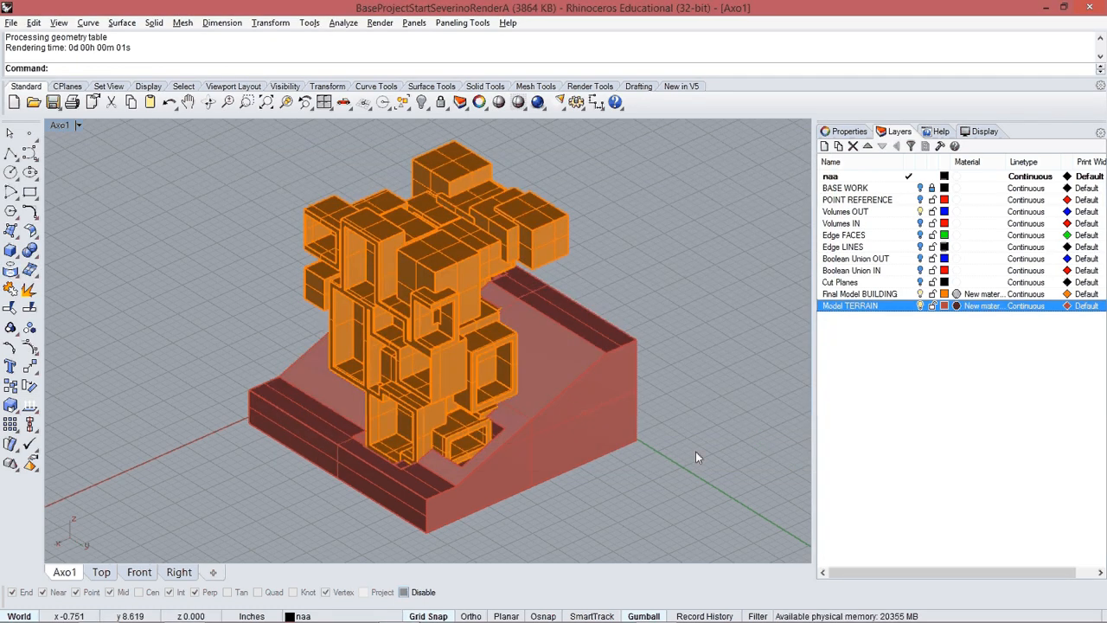
# Step: Test-render the new materials and lighten the ambient light colour to a gray with RGB values 95, 95, 95
pyautogui.click(538, 102)
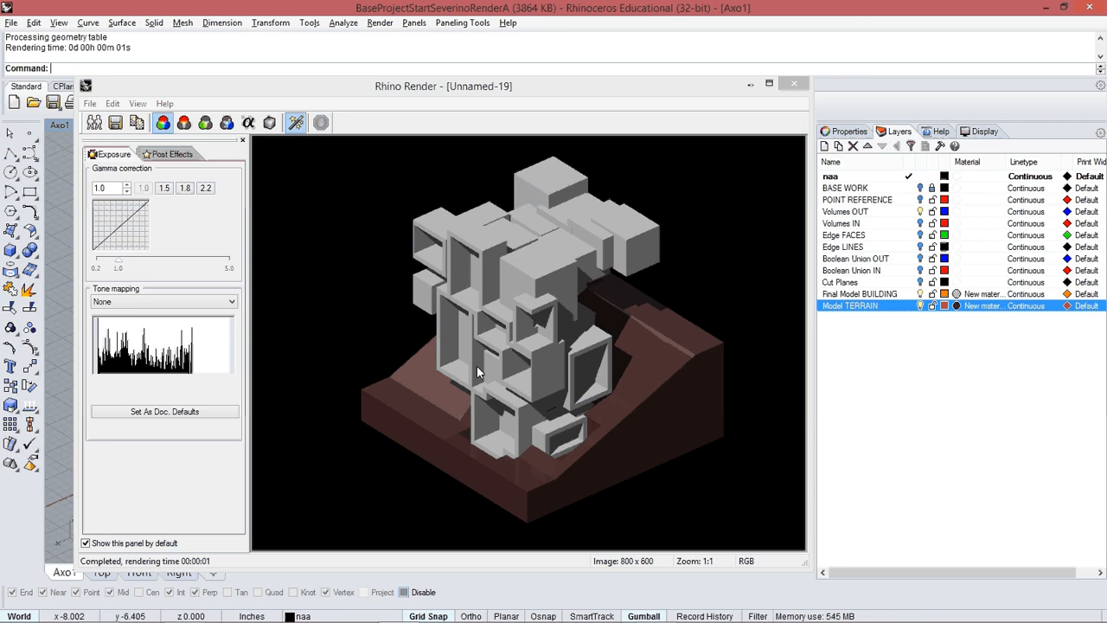
pyautogui.click(794, 83)
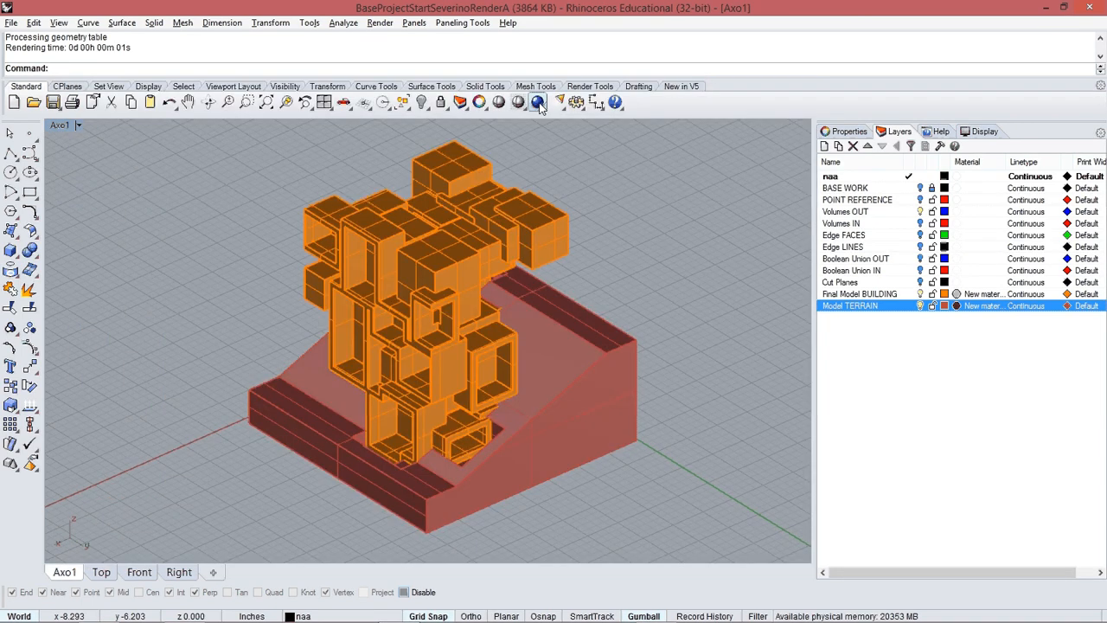
pyautogui.click(537, 102)
pyautogui.click(581, 351)
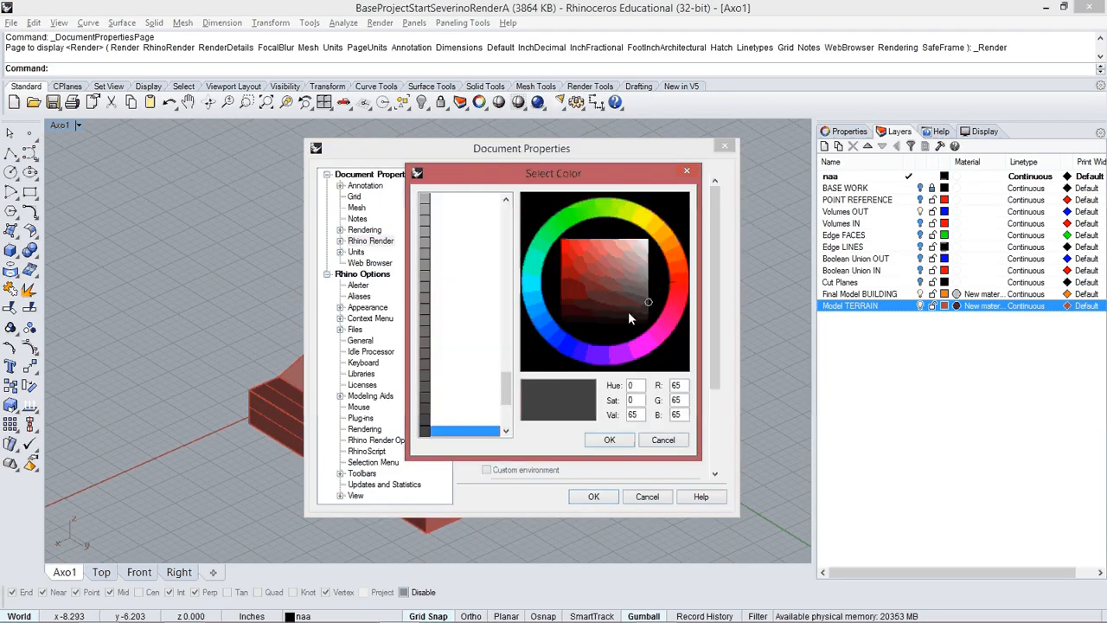
pyautogui.moveTo(651, 303); pyautogui.dragTo(653, 292)
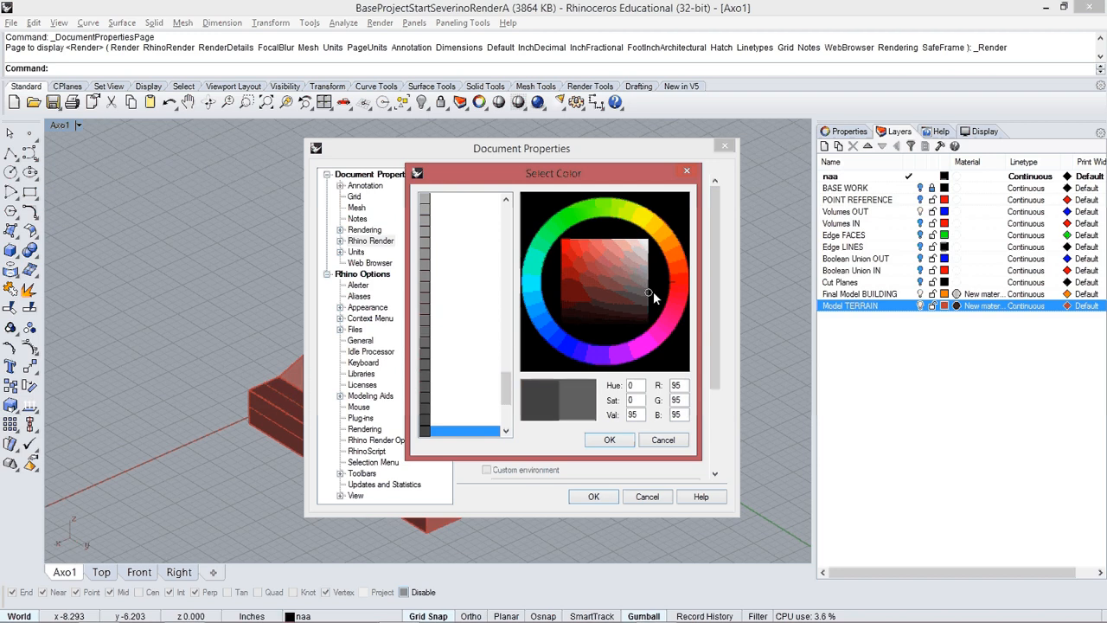
pyautogui.click(594, 496)
# Step: Render the Axo1 view and save the image to the Desktop as the TIFF file BuildingR1, replacing the existing one
pyautogui.click(551, 108)
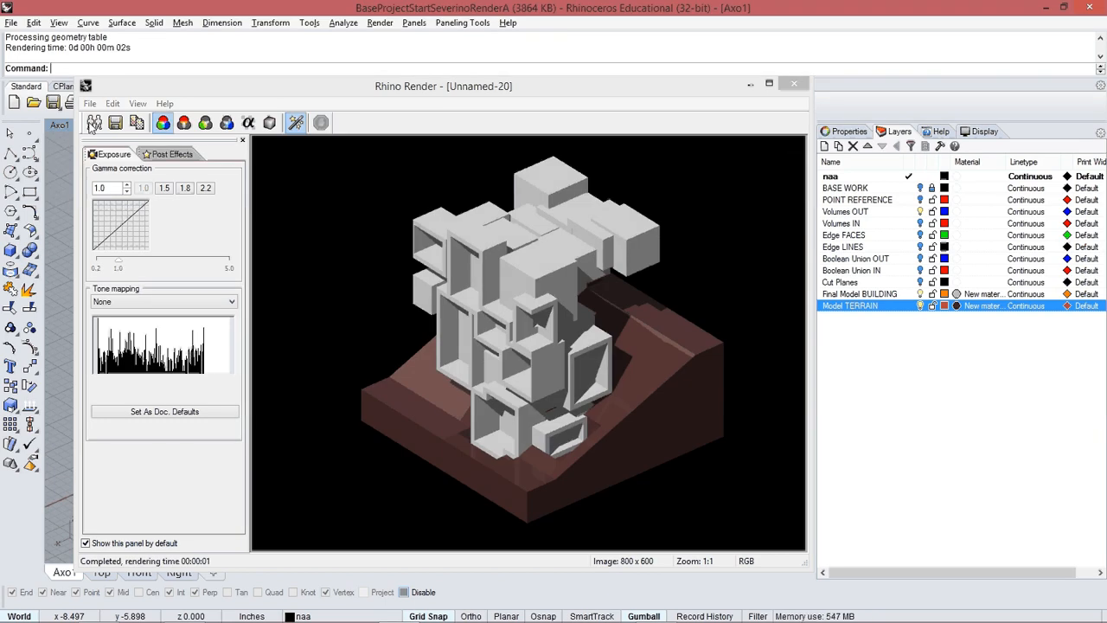
pyautogui.click(115, 122)
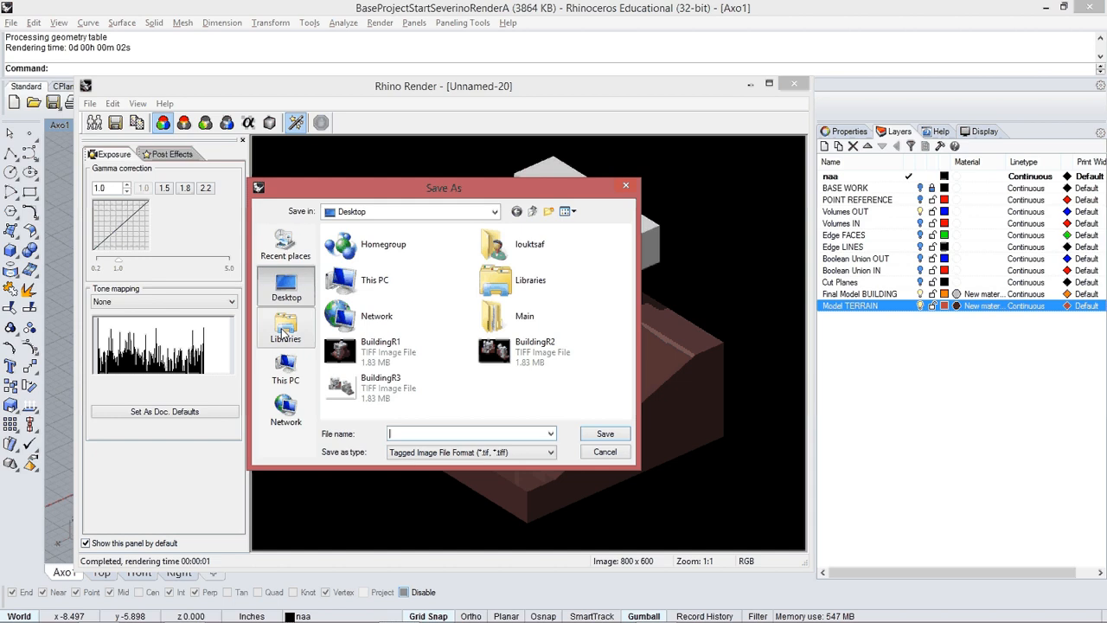
pyautogui.click(379, 349)
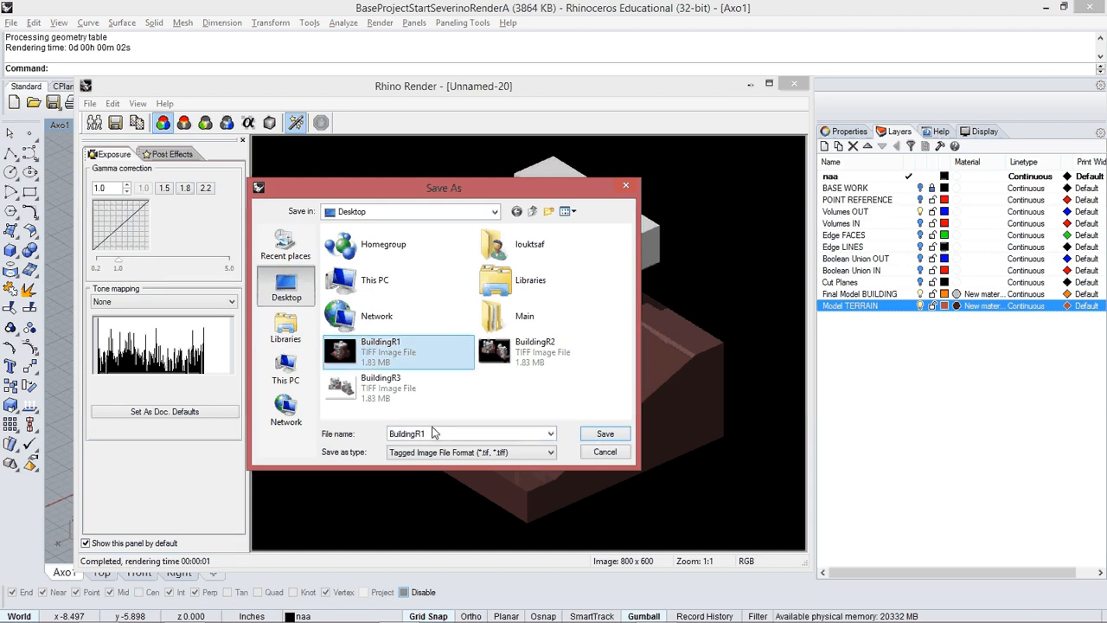
pyautogui.click(498, 452)
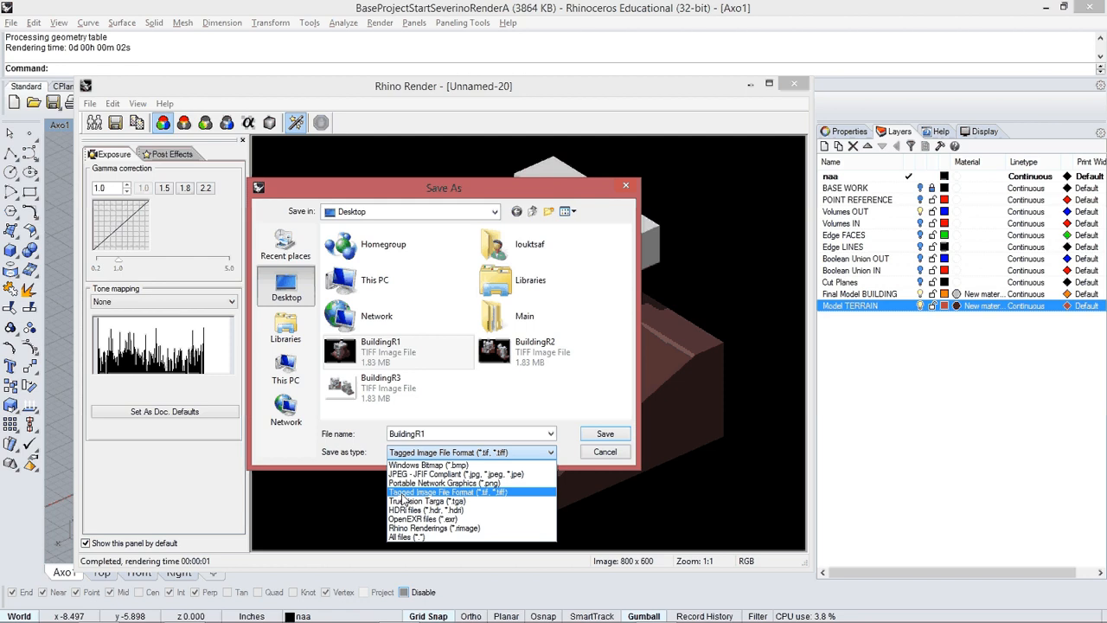
pyautogui.click(406, 493)
pyautogui.click(604, 435)
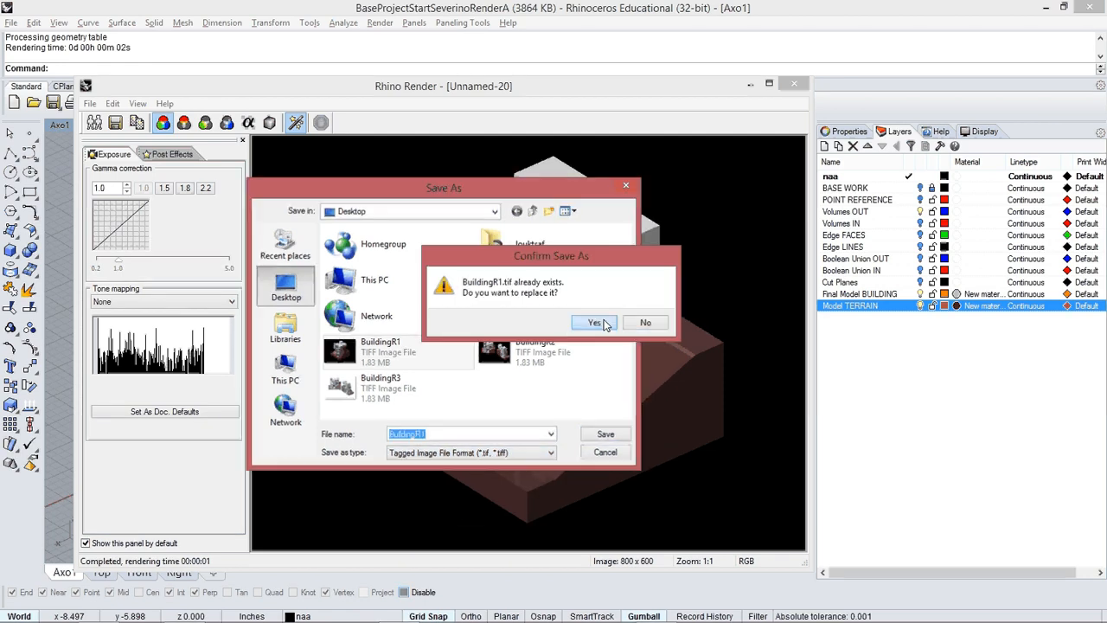
pyautogui.click(598, 322)
pyautogui.click(794, 84)
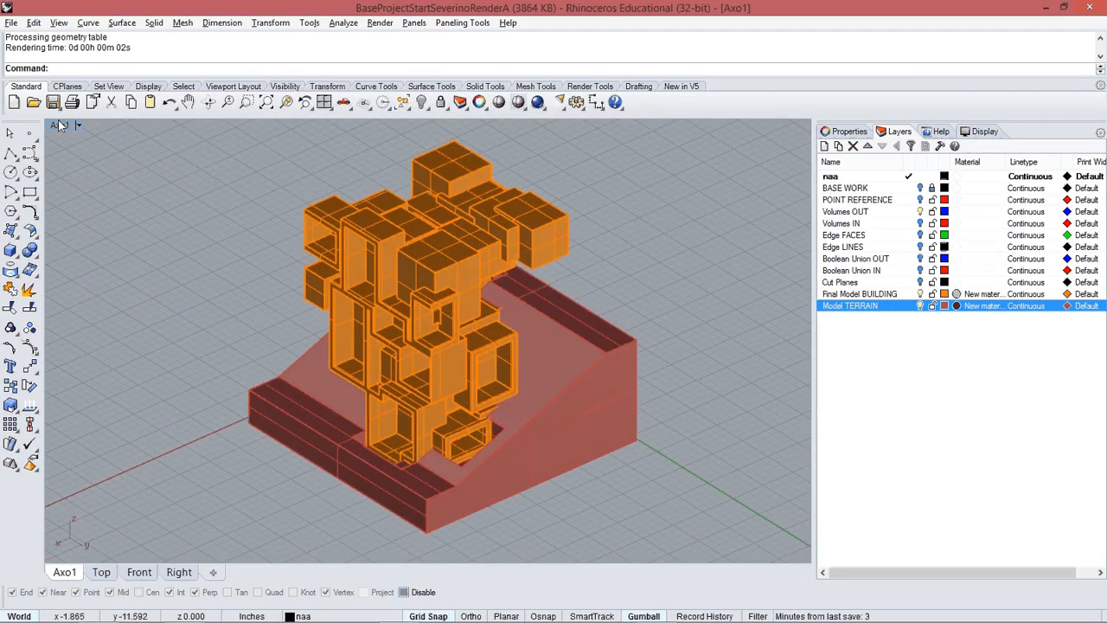
# Step: Restore the saved Axo2 view in the viewport and render it
pyautogui.click(59, 123)
pyautogui.moveTo(112, 357)
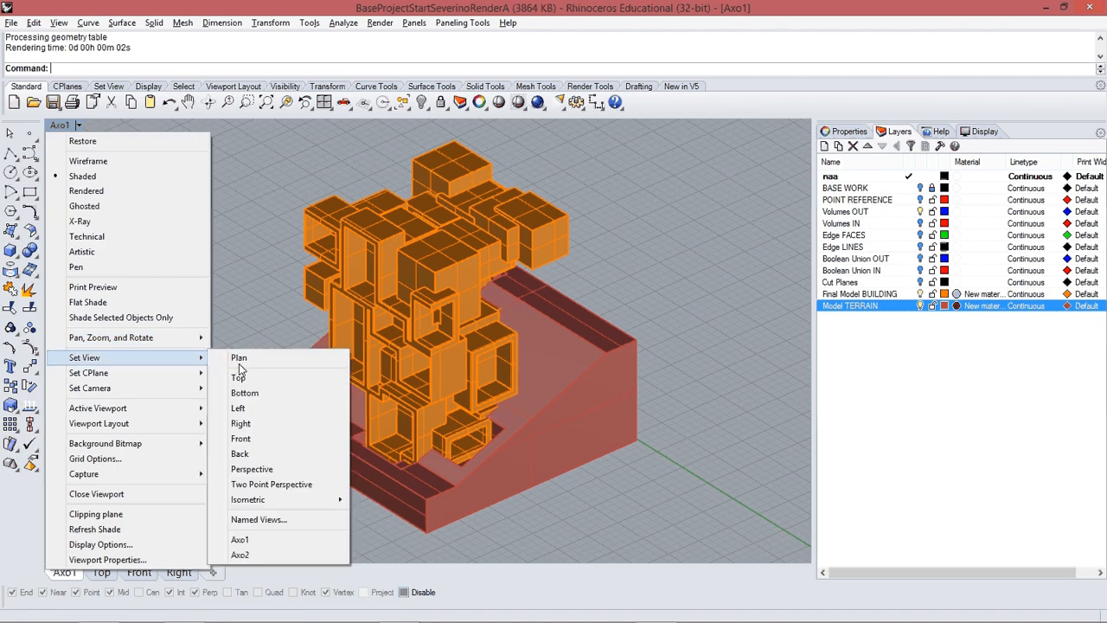
pyautogui.click(255, 538)
pyautogui.click(58, 124)
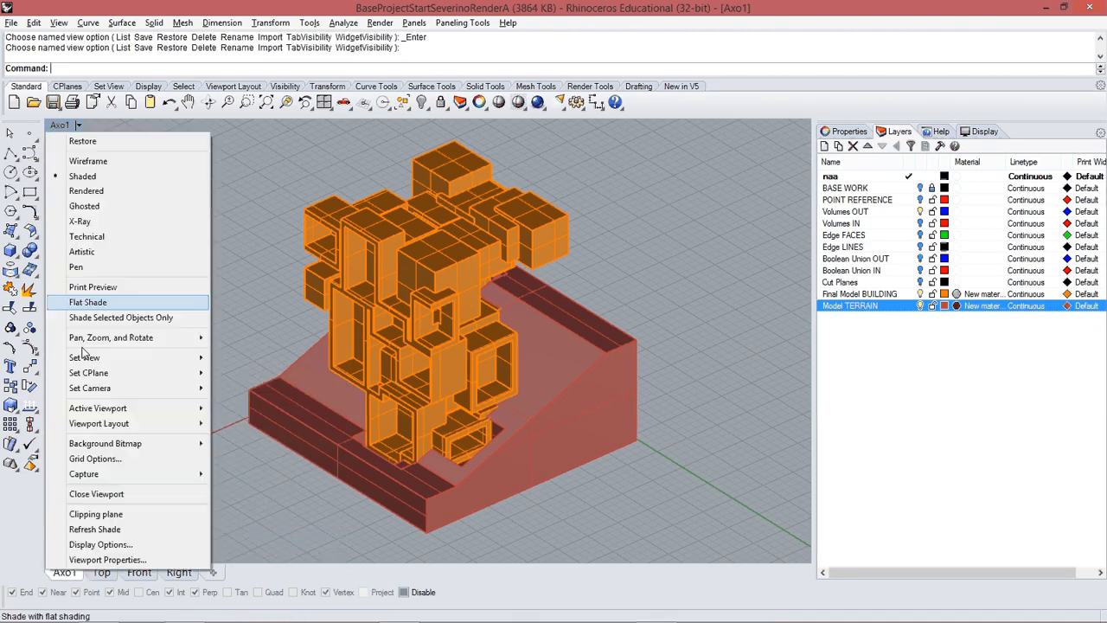
pyautogui.moveTo(97, 361)
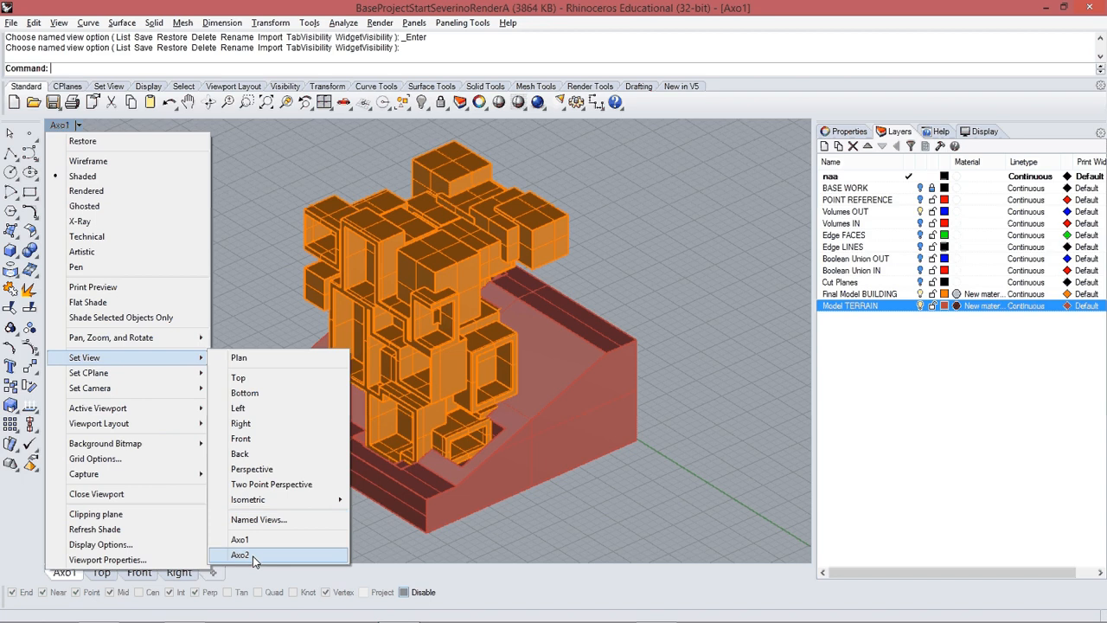
pyautogui.click(252, 554)
pyautogui.click(537, 102)
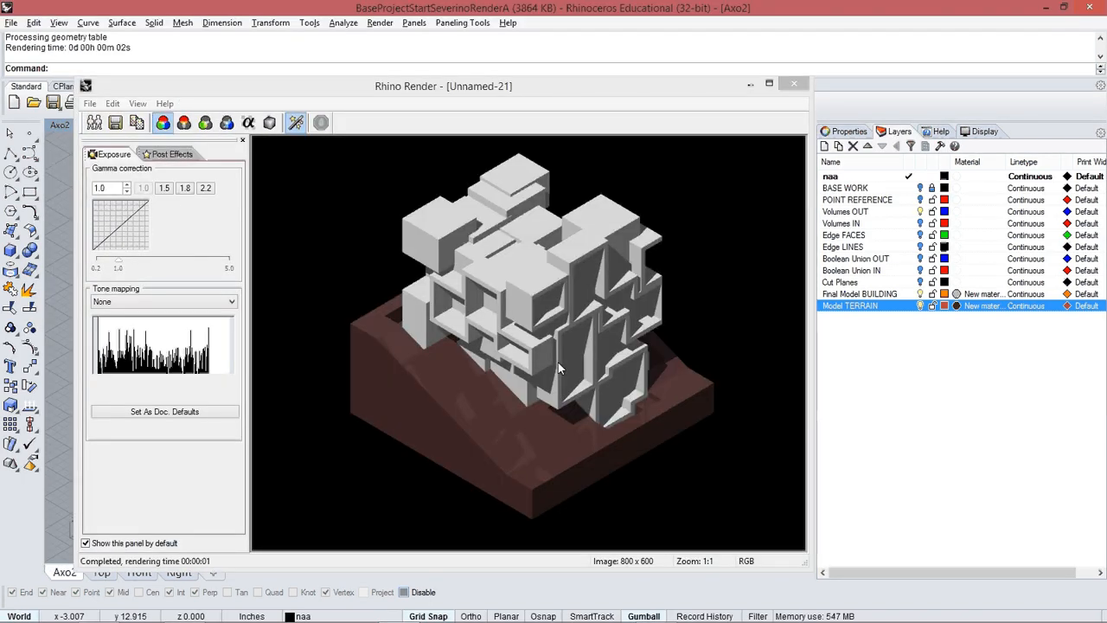
# Step: Save the Axo2 render to the Desktop as the TIFF file BuildingR2, replacing the existing one, and close the render window
pyautogui.click(115, 123)
pyautogui.click(551, 452)
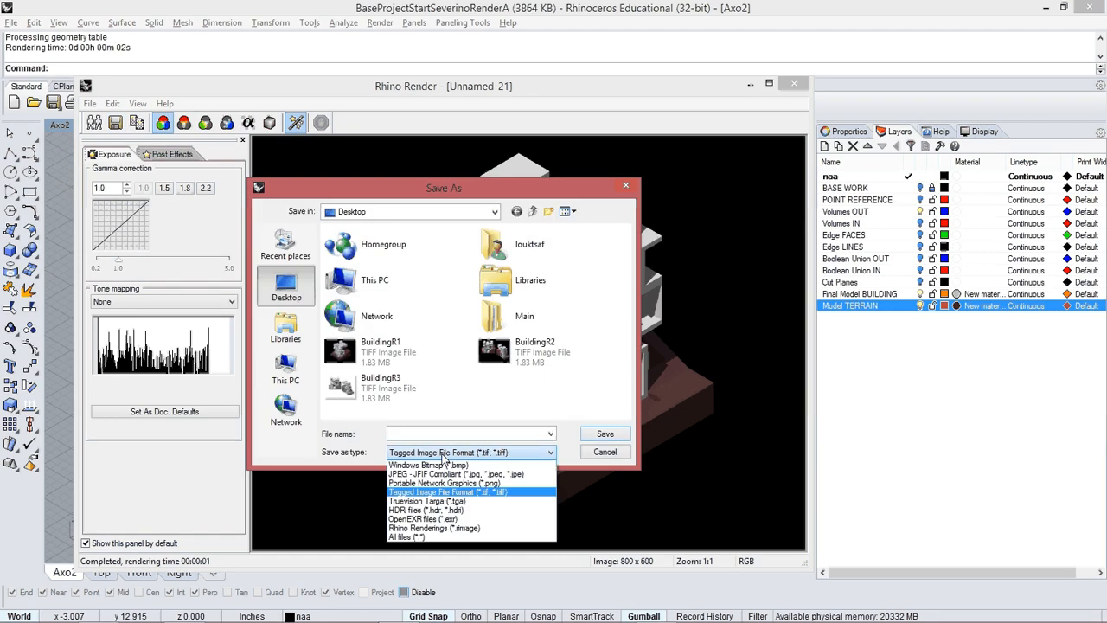
pyautogui.click(467, 484)
pyautogui.click(530, 355)
pyautogui.click(456, 434)
pyautogui.click(431, 434)
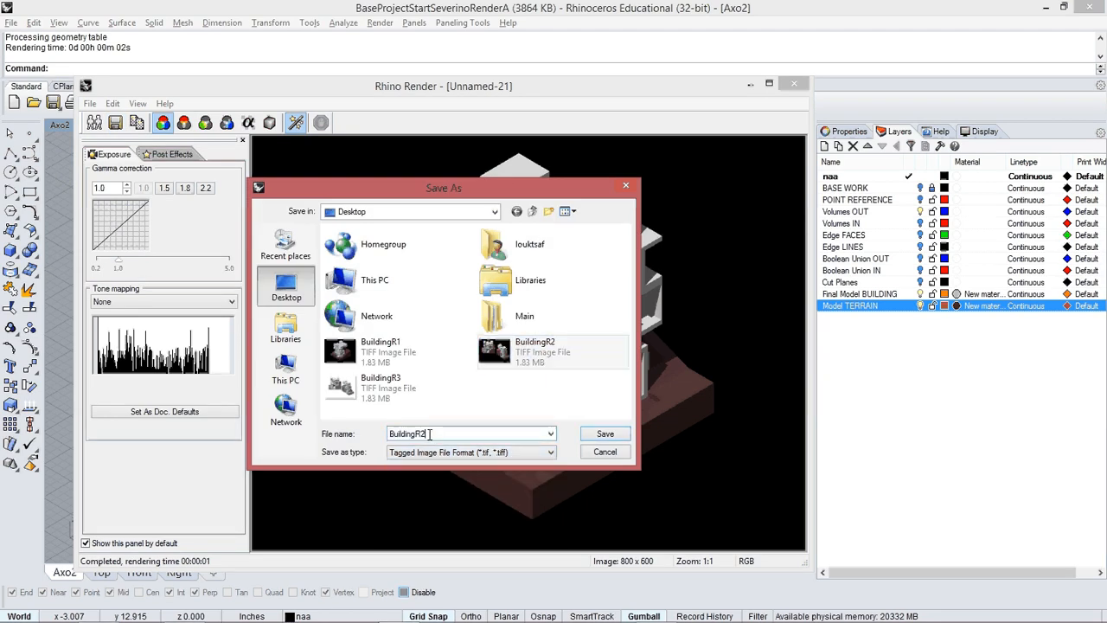
pyautogui.click(606, 434)
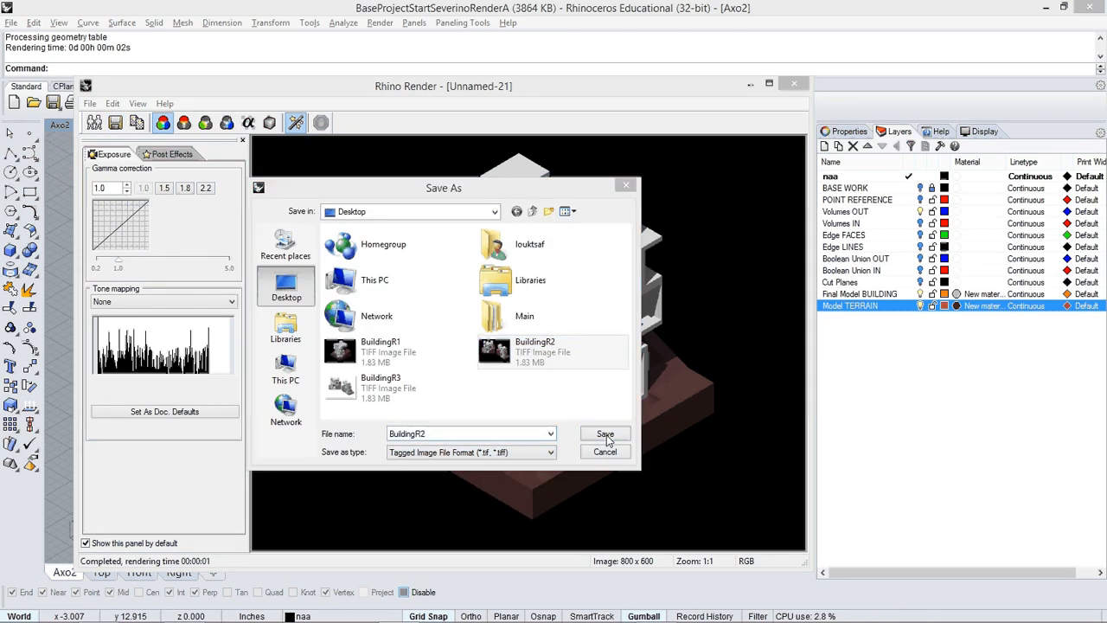
pyautogui.click(602, 324)
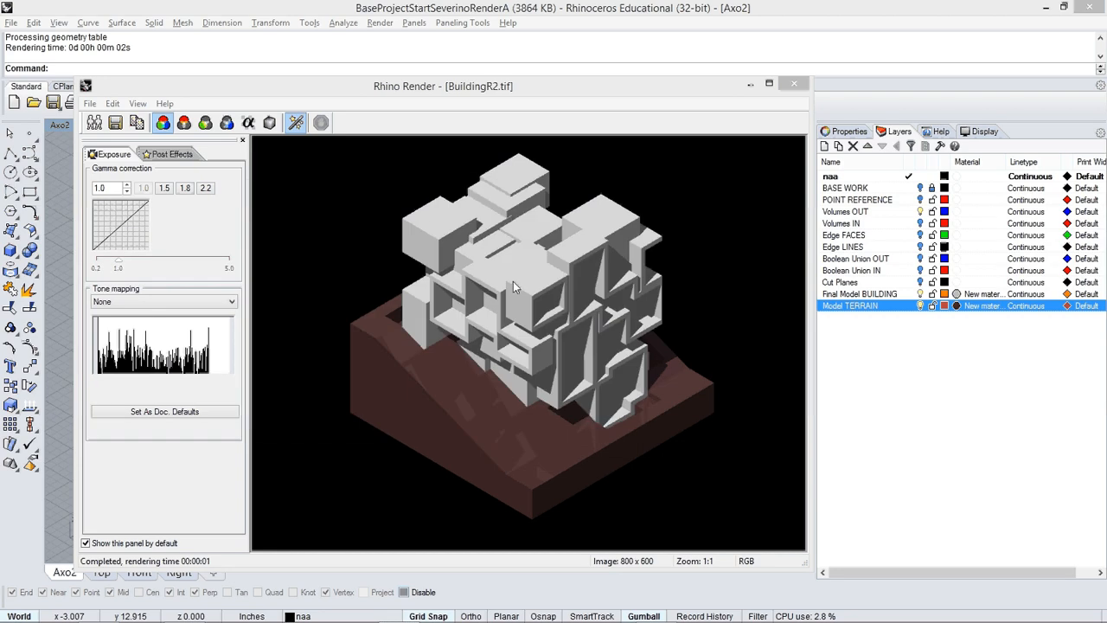
pyautogui.click(794, 84)
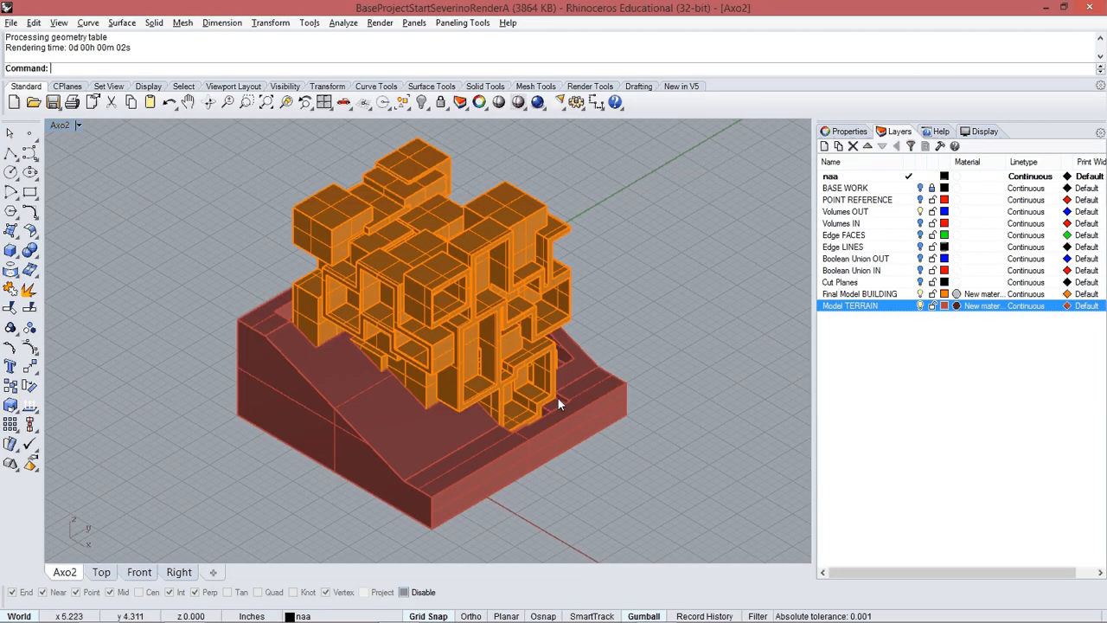
# Step: Save the project, and save a copy of it under the name BaseProjectStartSeverinoRenderACut
pyautogui.click(11, 23)
pyautogui.click(35, 86)
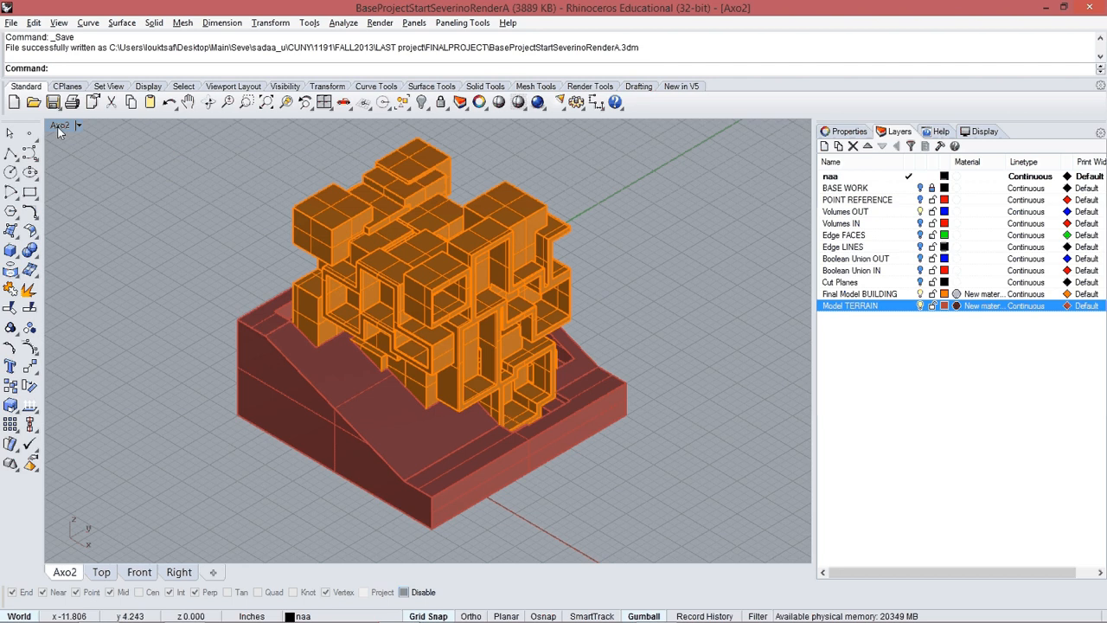
pyautogui.click(11, 23)
pyautogui.click(35, 132)
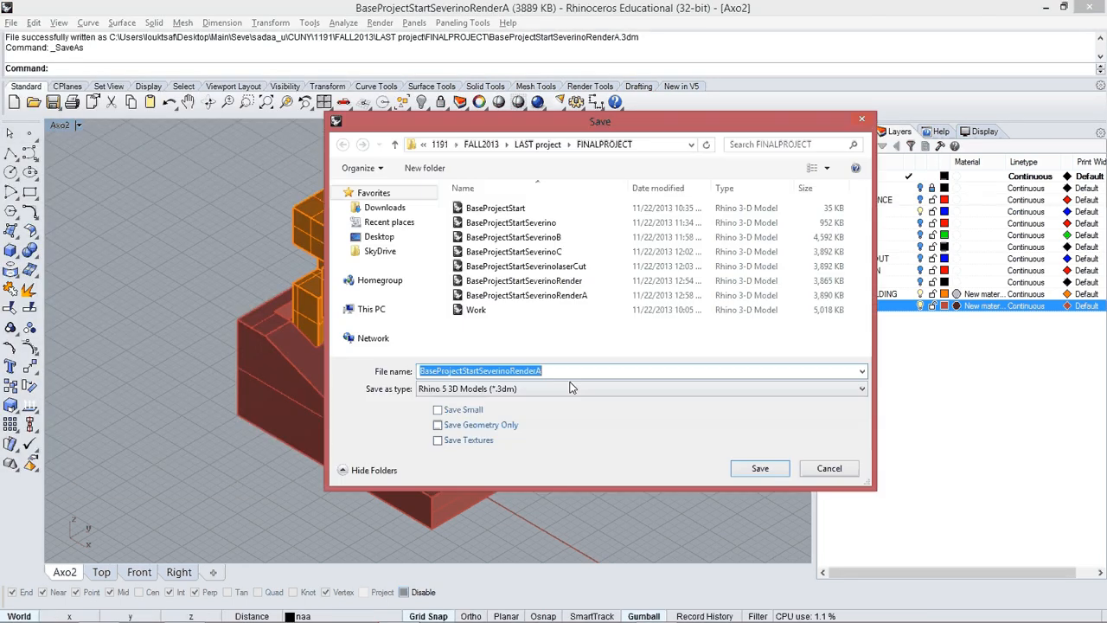
pyautogui.click(568, 370)
pyautogui.write('Cut')
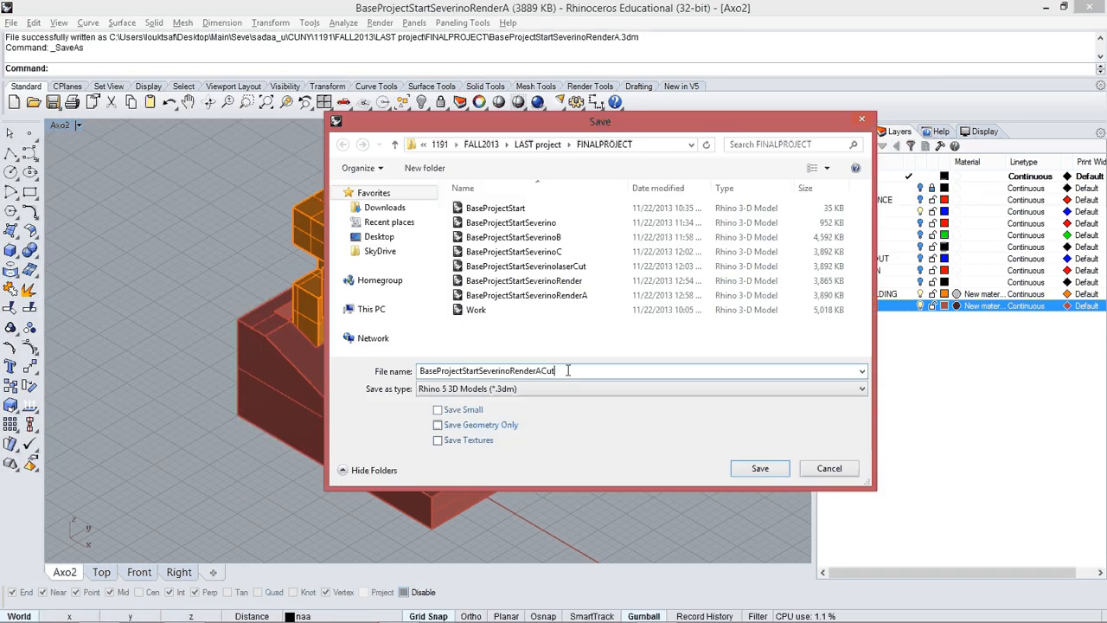
pyautogui.press('Return')
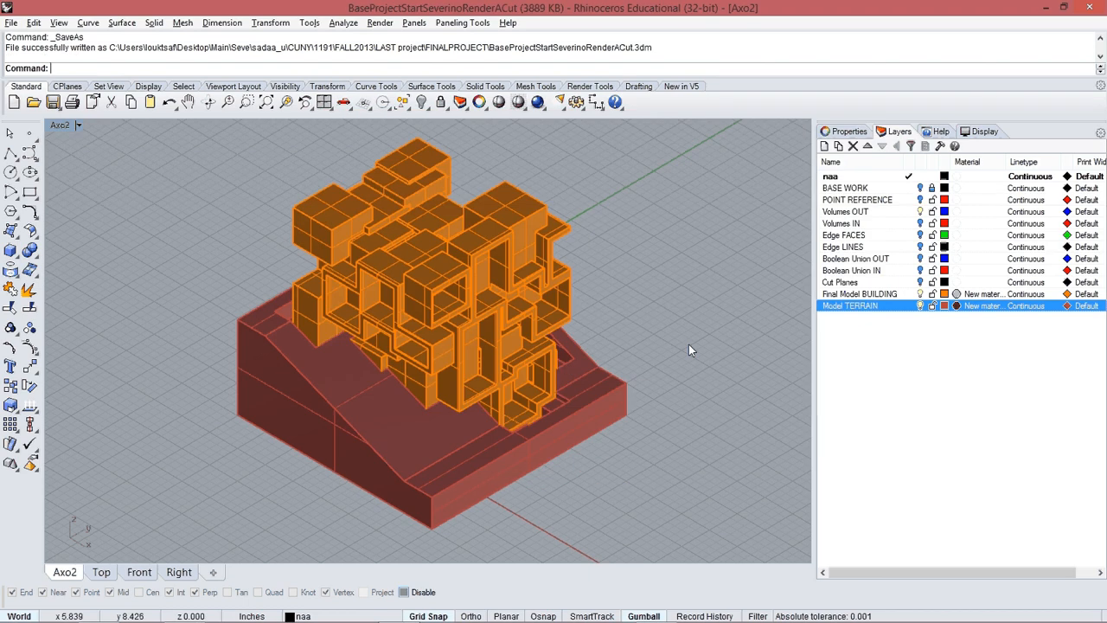
# Step: In the Top view, copy the whole building and terrain model 9.5 in along the positive X axis
pyautogui.hotkey('ctrl', 'F1')
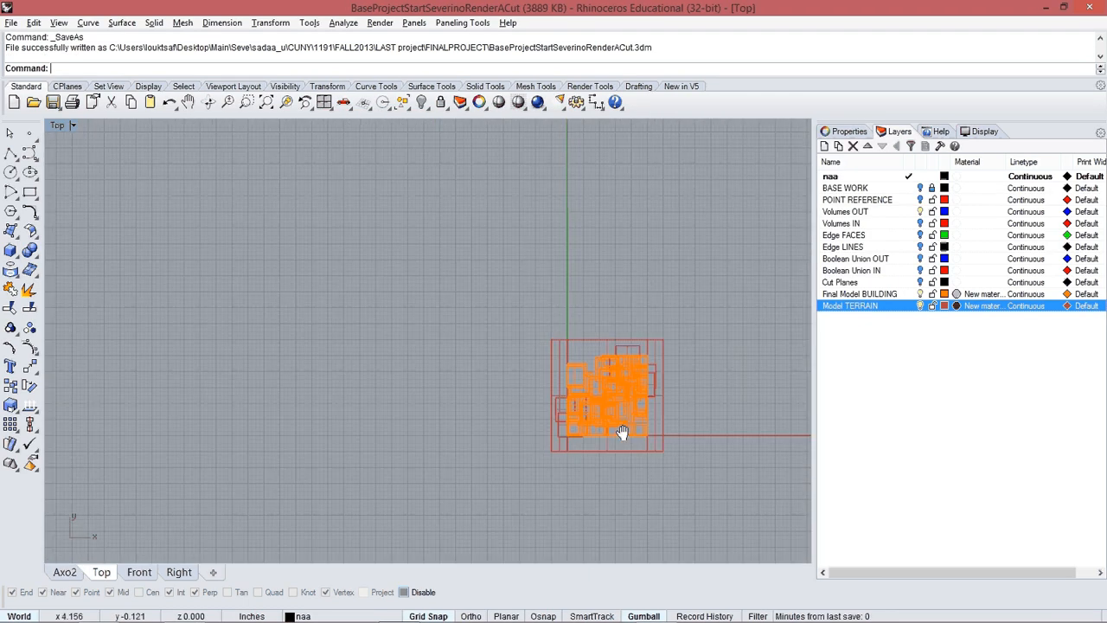
pyautogui.moveTo(374, 282); pyautogui.dragTo(608, 466)
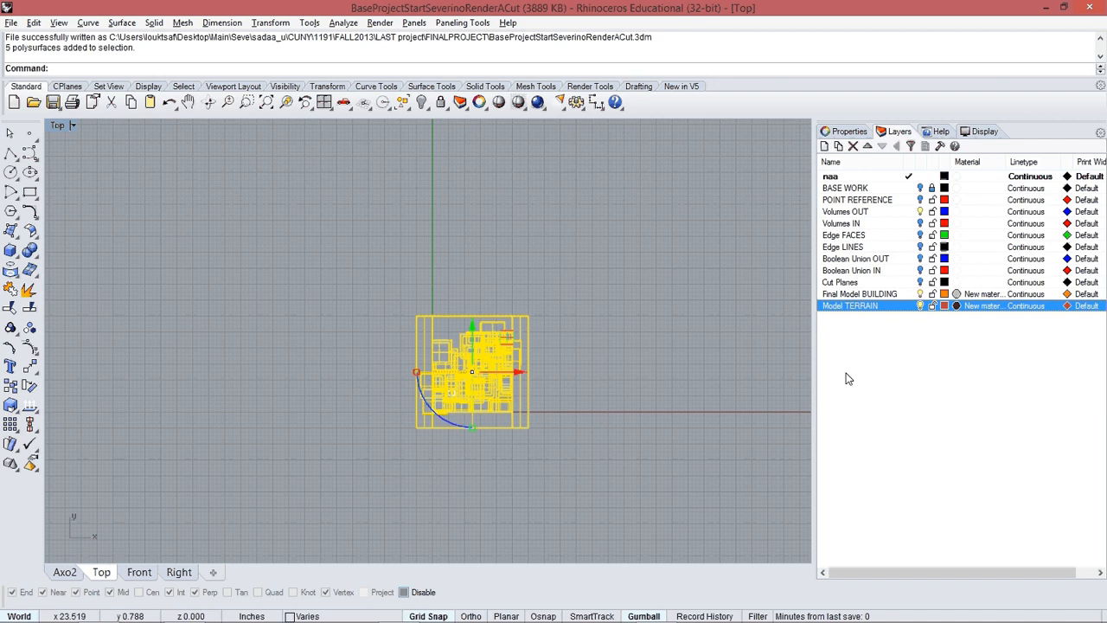
pyautogui.write('Copy')
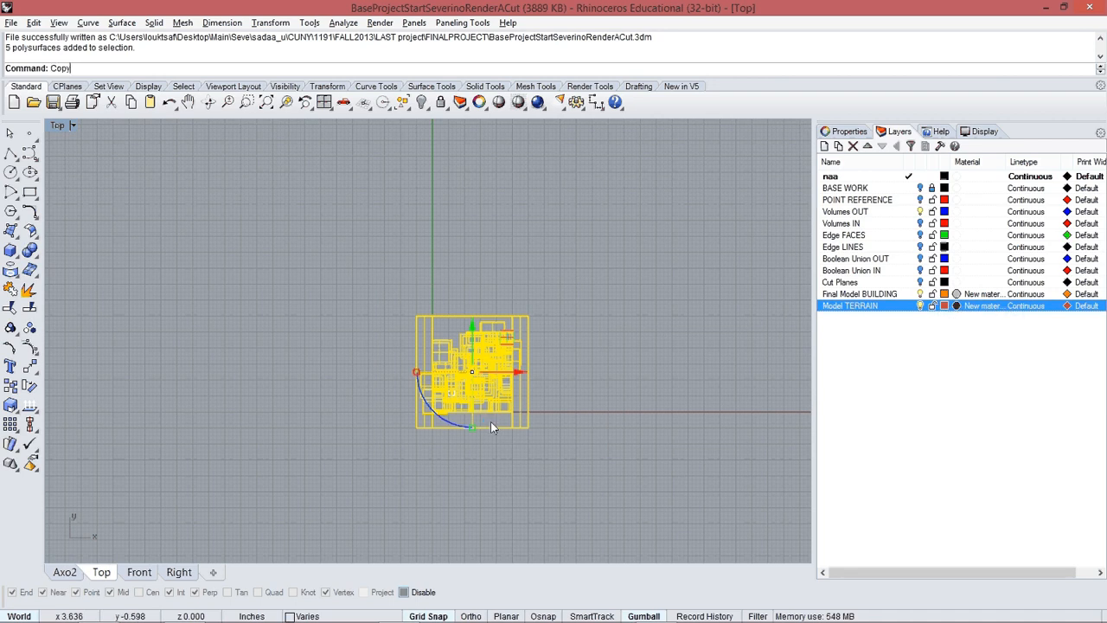
pyautogui.press('Return')
pyautogui.moveTo(490, 415); pyautogui.dragTo(363, 402, button='right')
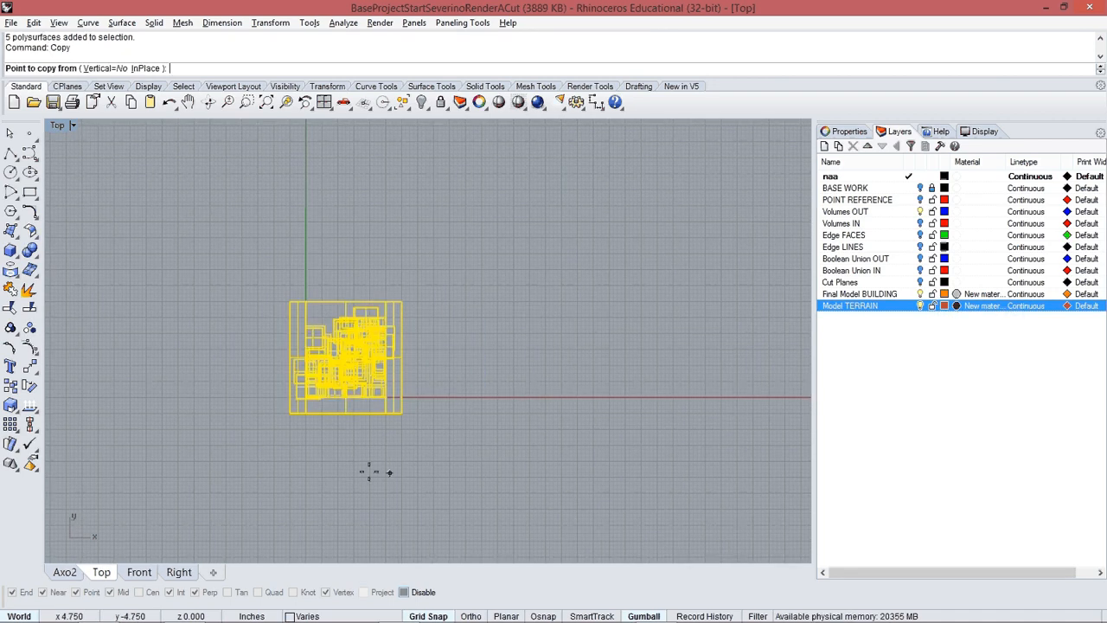
pyautogui.click(349, 472)
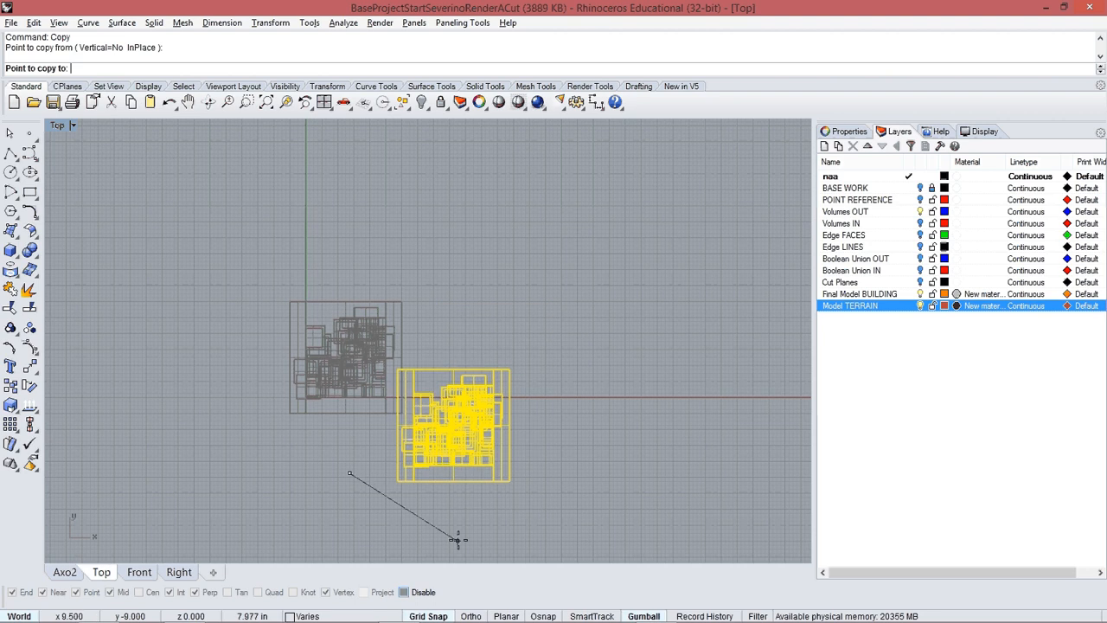
pyautogui.click(470, 616)
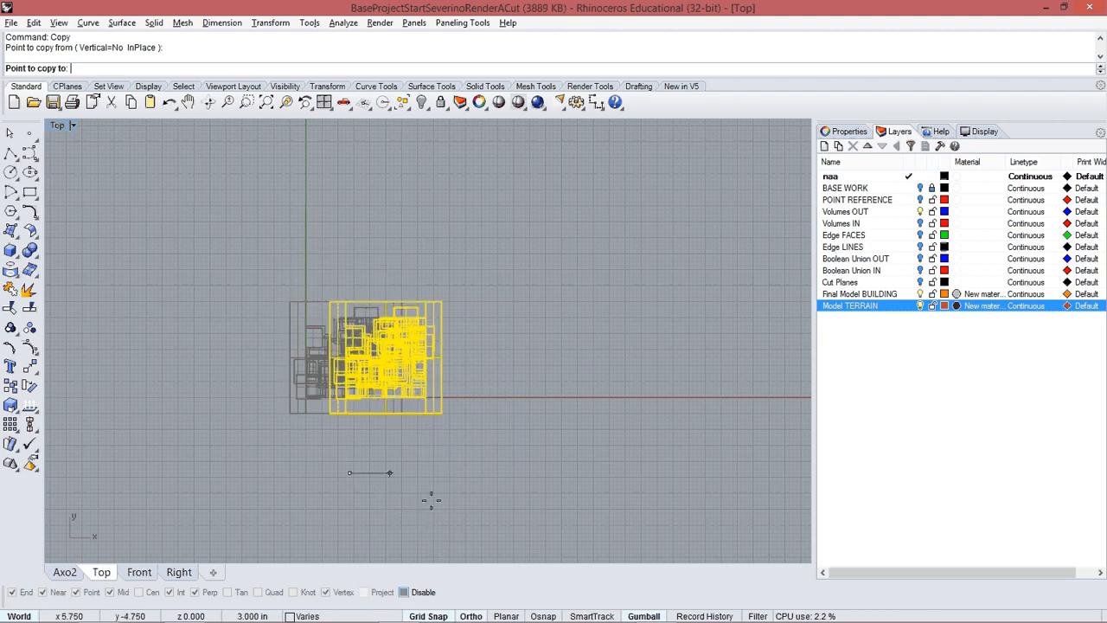
pyautogui.click(501, 473)
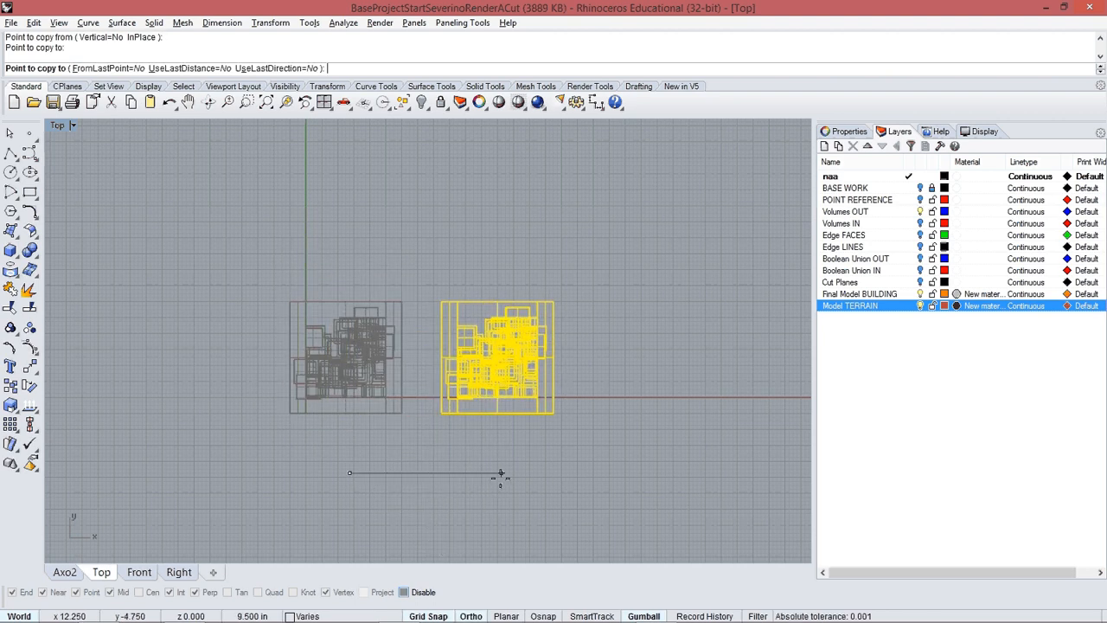
pyautogui.press('Return')
# Step: Draw a box about 9.5 by 4.5 in and 21 in tall over the half of the original model farther along Y
pyautogui.write('box')
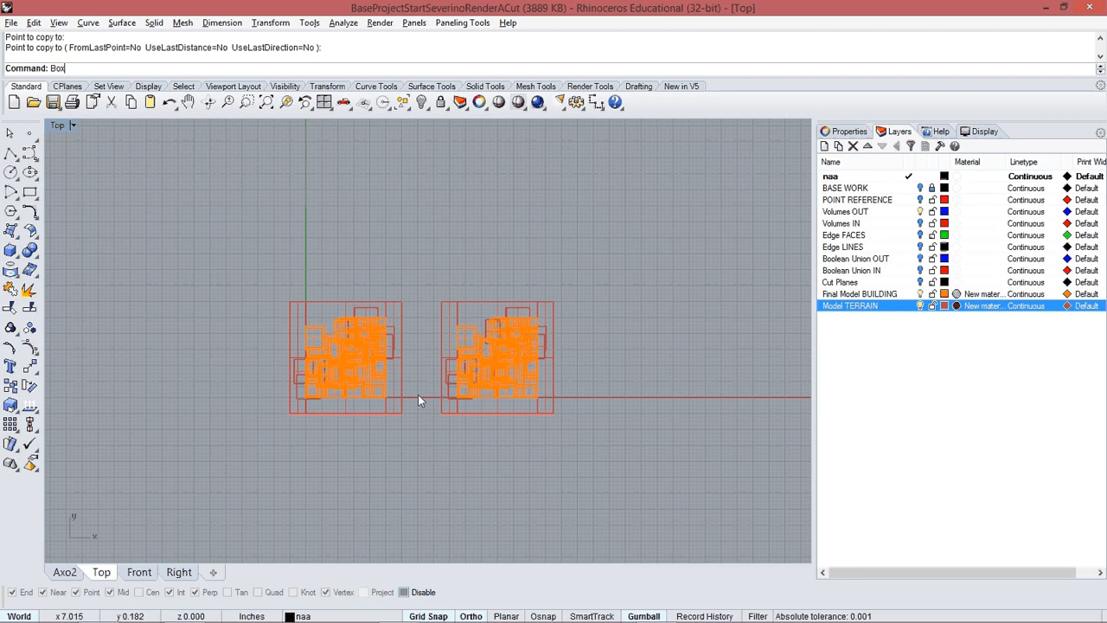
pyautogui.press('Return')
pyautogui.scroll(4, 312, 376)
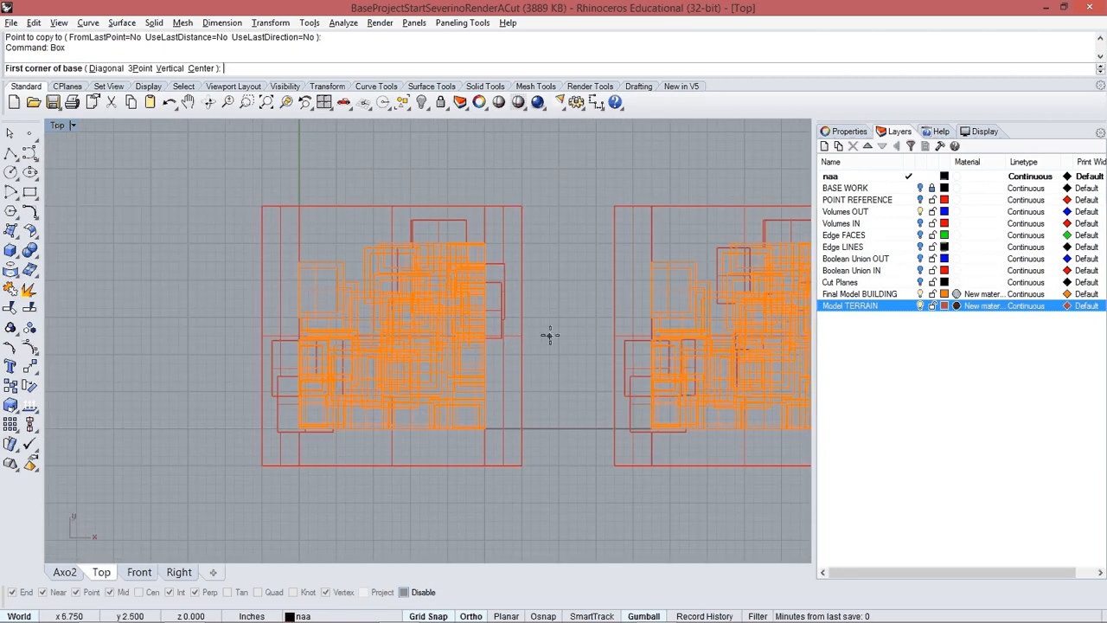
pyautogui.click(436, 616)
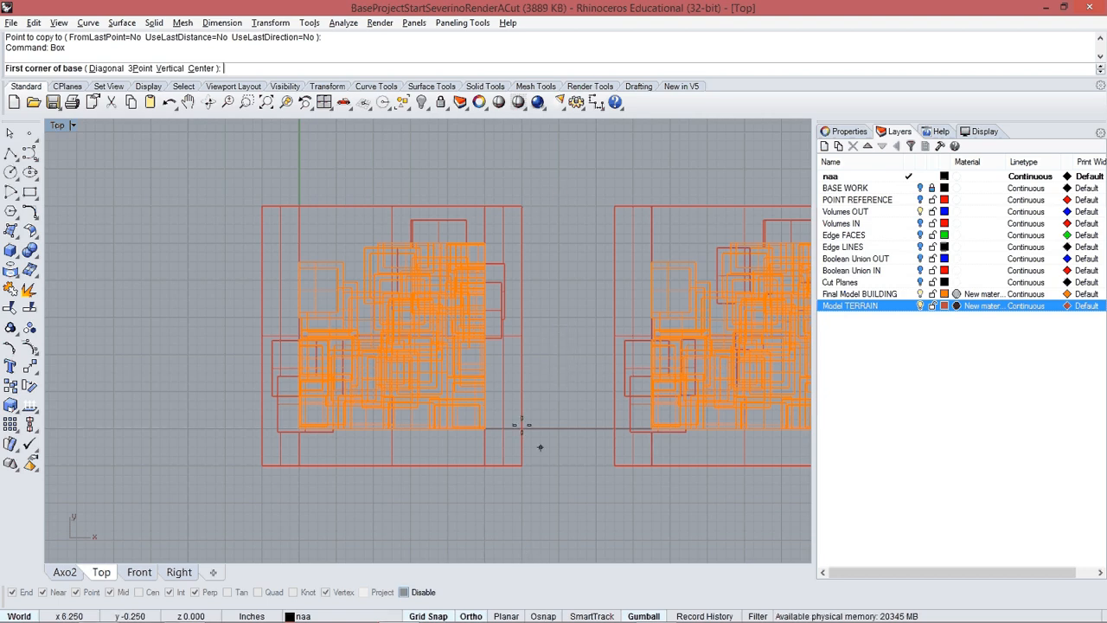
pyautogui.click(558, 338)
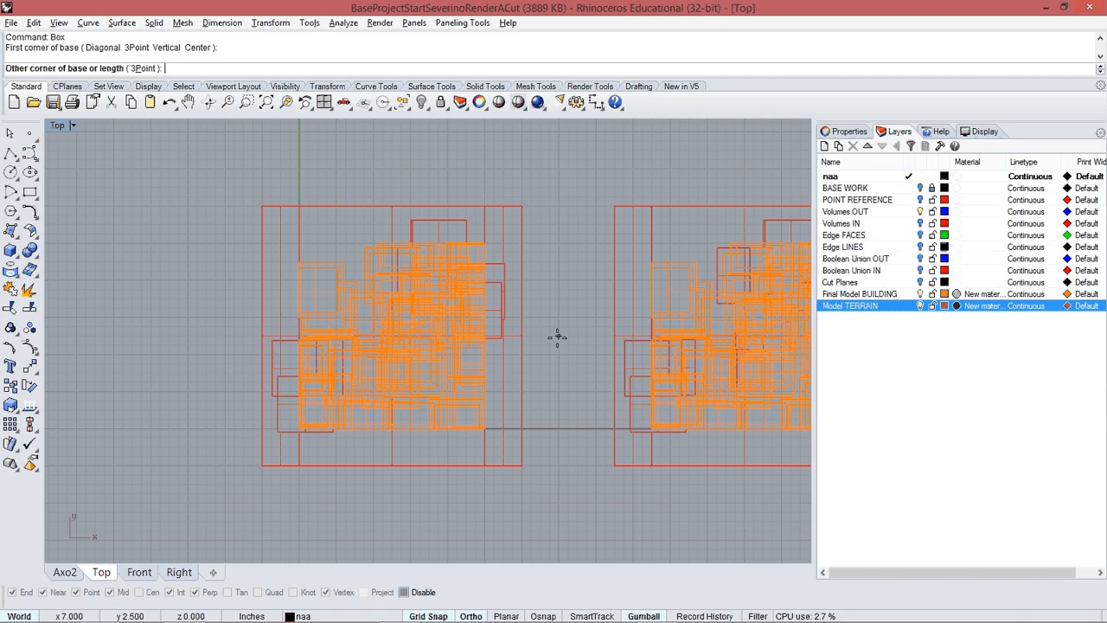
pyautogui.click(206, 169)
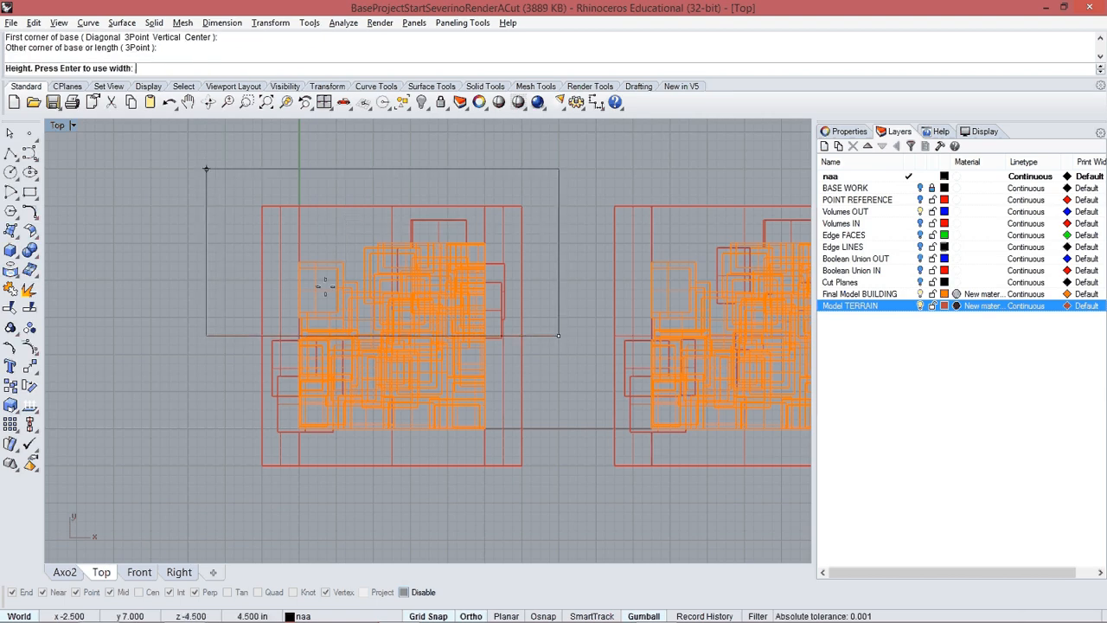
pyautogui.scroll(-7, 381, 458)
pyautogui.press('Return')
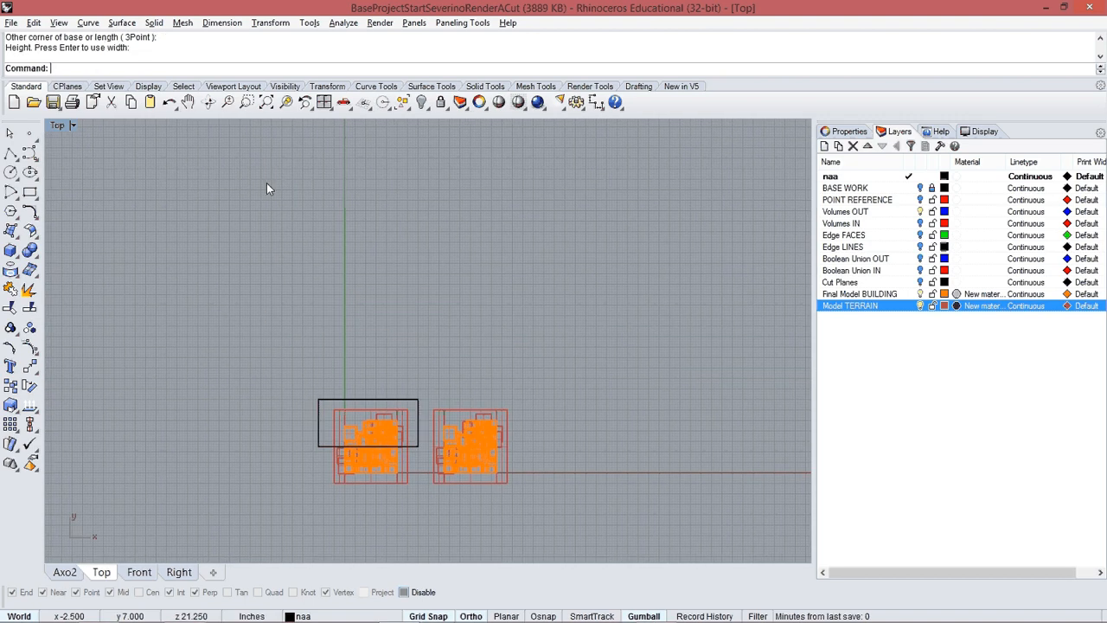
# Step: Select the box in the Axo2 view and try to lower it with a vertical Move
pyautogui.scroll(-2, 317, 357)
pyautogui.hotkey('ctrl', 'Tab')
pyautogui.hotkey('ctrl', 'Tab')
pyautogui.hotkey('ctrl', 'Tab')
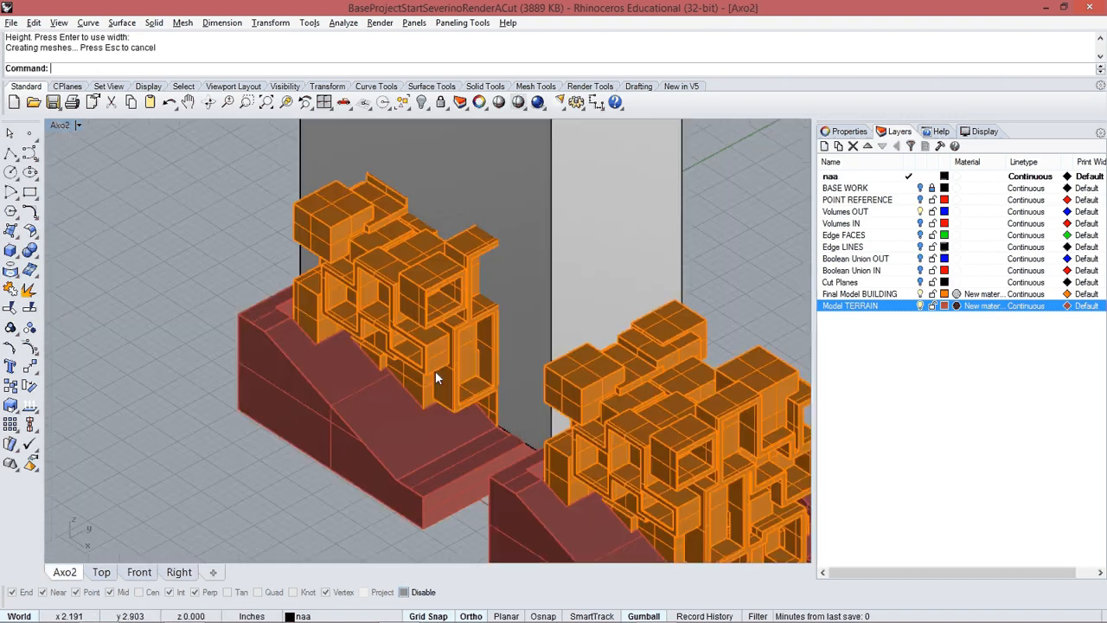
pyautogui.scroll(-4, 435, 370)
pyautogui.moveTo(435, 370); pyautogui.dragTo(502, 440, button='right')
pyautogui.click(502, 271)
pyautogui.write('mo')
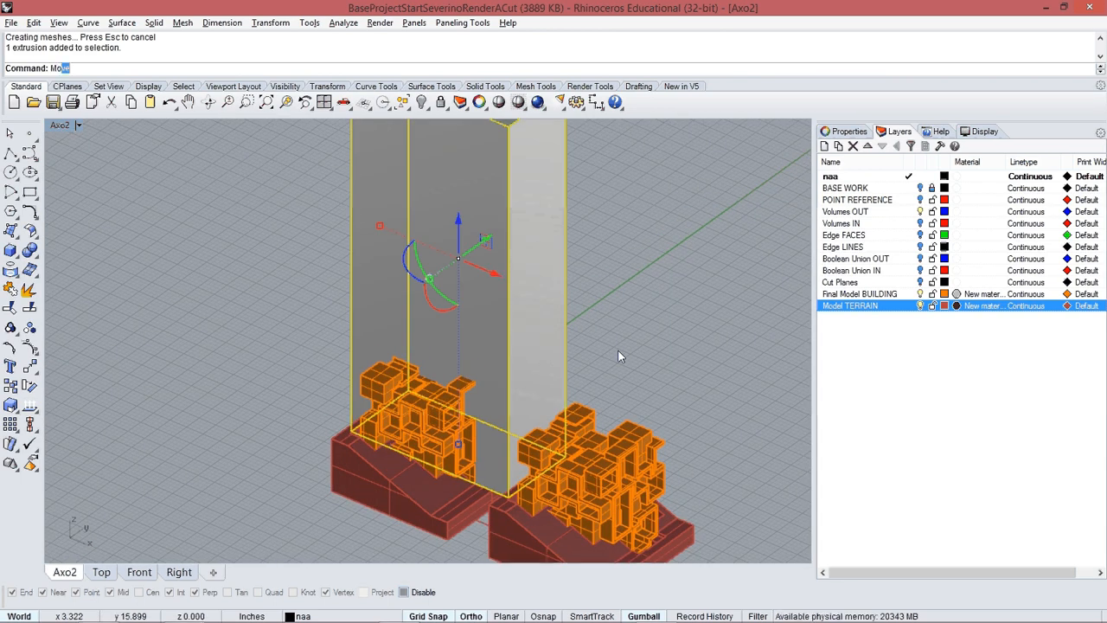
pyautogui.press('Return')
pyautogui.write('v')
pyautogui.press('Return')
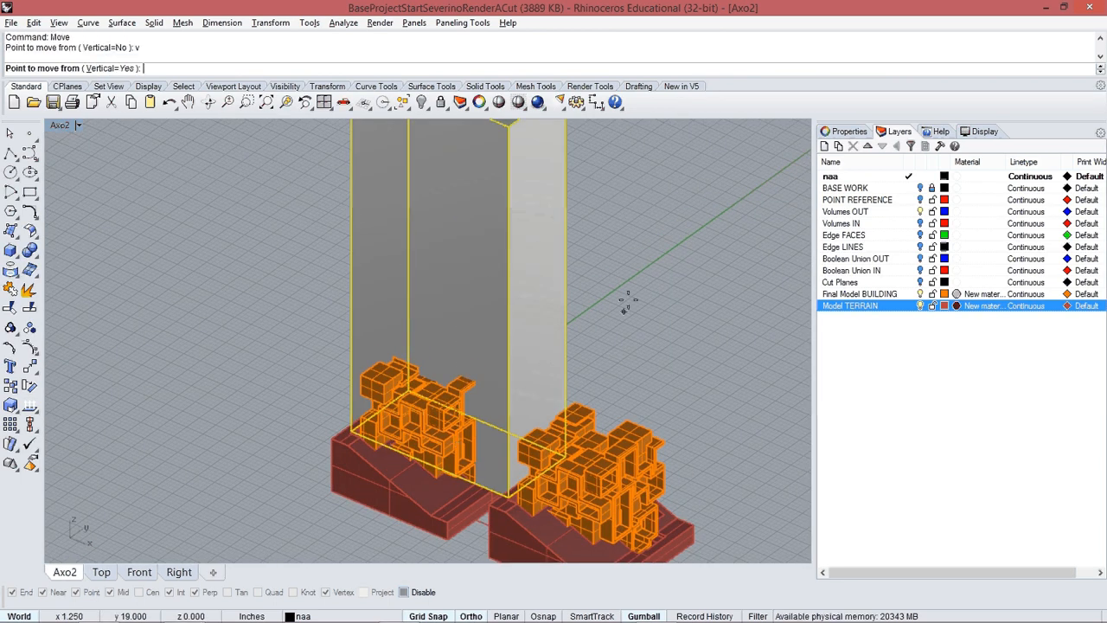
pyautogui.click(627, 295)
pyautogui.click(627, 333)
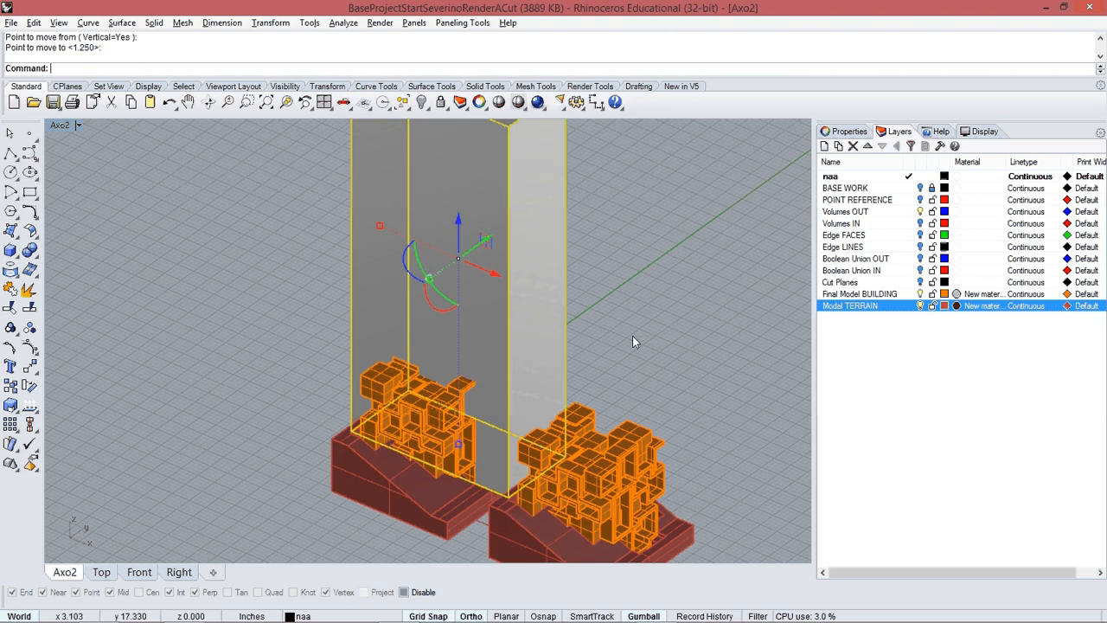
# Step: Move the box vertically downward so that it passes through the full depth of the original model's terrain, and deselect it
pyautogui.press('Return')
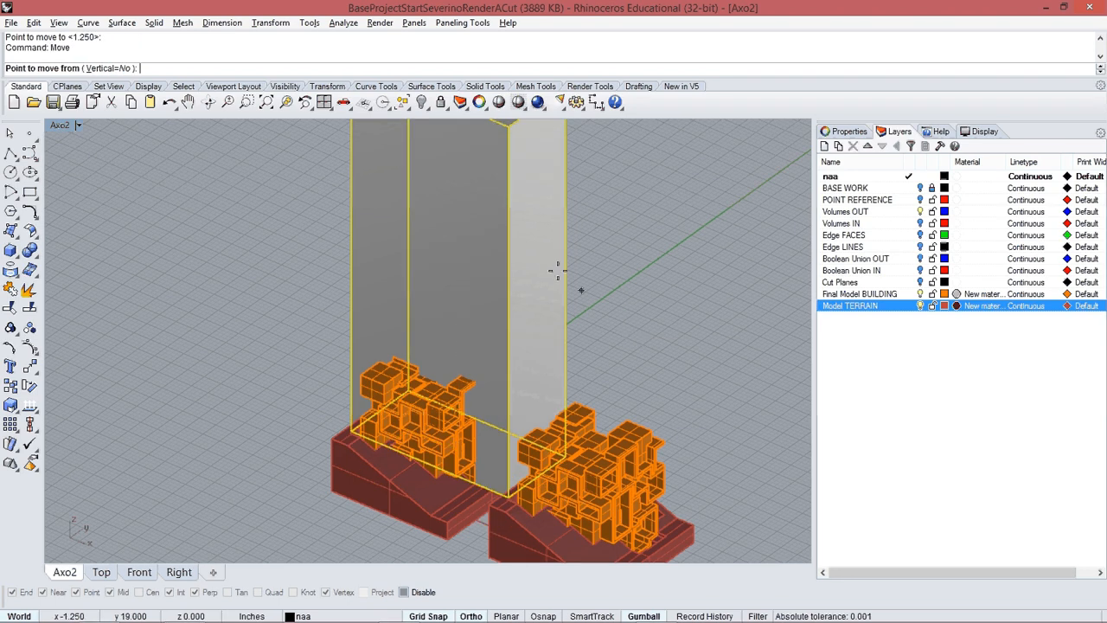
pyautogui.click(119, 68)
pyautogui.click(91, 69)
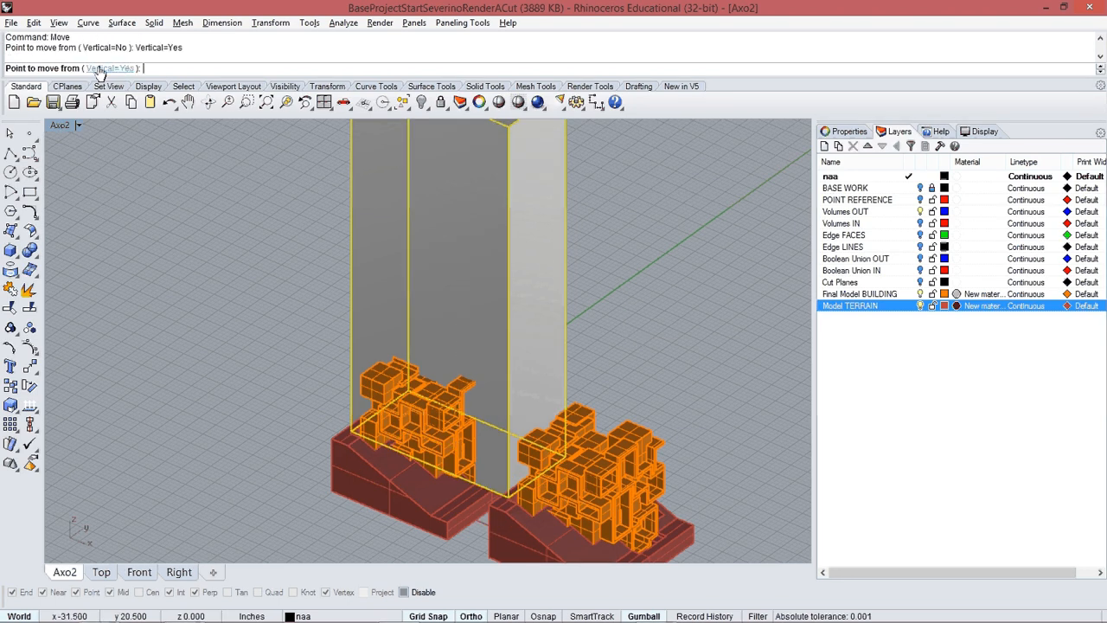
pyautogui.click(638, 203)
pyautogui.click(653, 278)
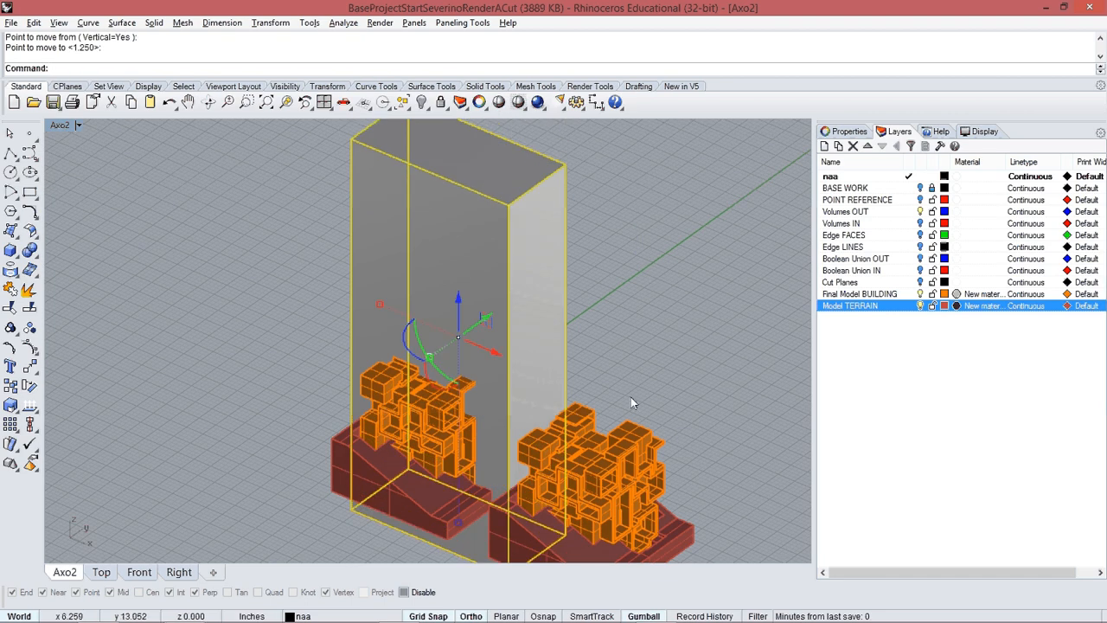
pyautogui.moveTo(462, 312); pyautogui.dragTo(467, 340)
pyautogui.click(647, 371)
# Step: Copy the cutting box 10 in along the positive X axis onto the duplicated model
pyautogui.moveTo(647, 371); pyautogui.dragTo(507, 317, button='right')
pyautogui.click(507, 316)
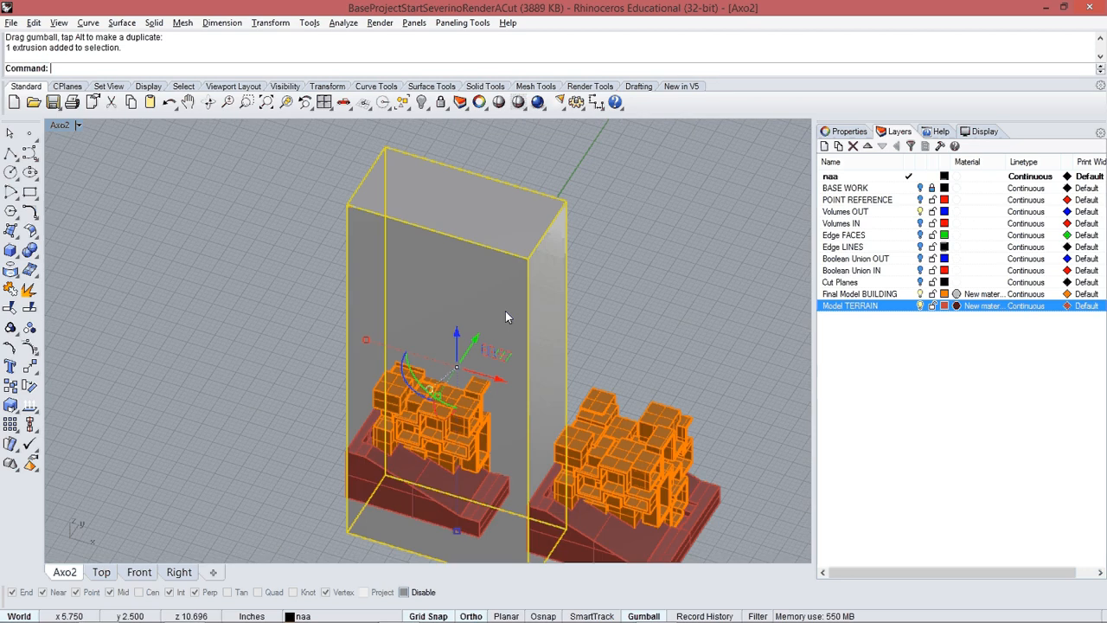
pyautogui.hotkey('ctrl', 'Tab')
pyautogui.write('C')
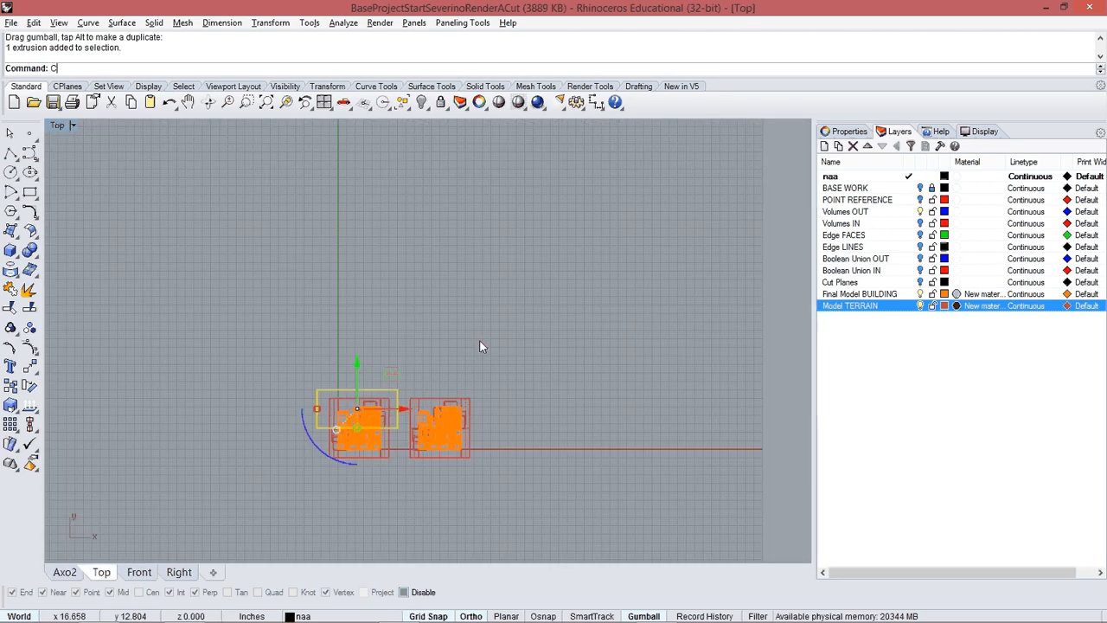
pyautogui.write('opy')
pyautogui.press('Return')
pyautogui.click(406, 332)
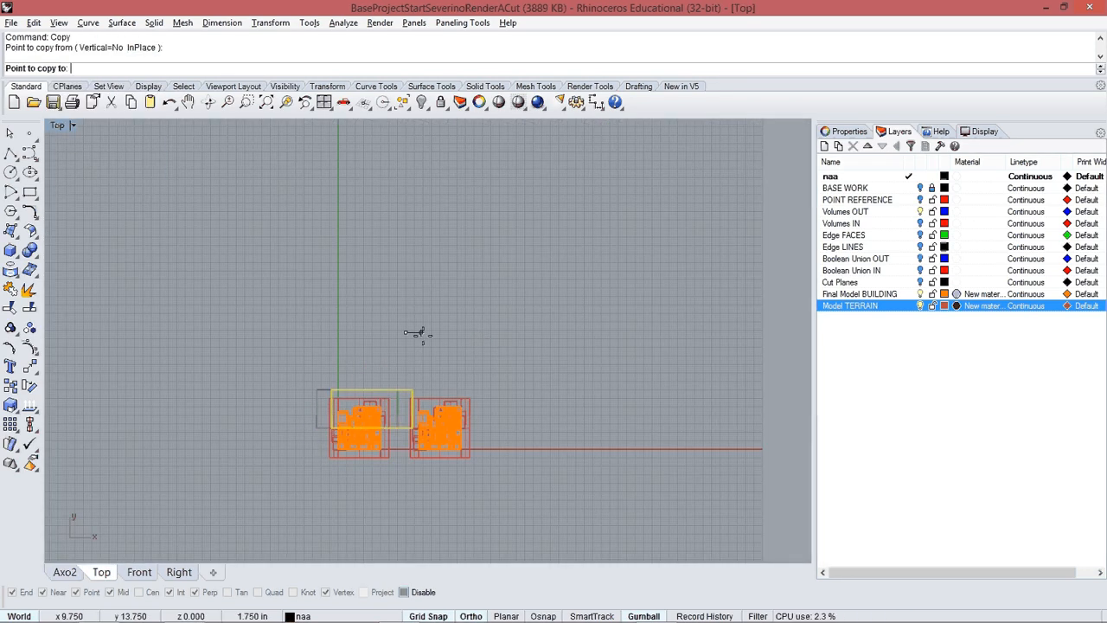
pyautogui.click(491, 333)
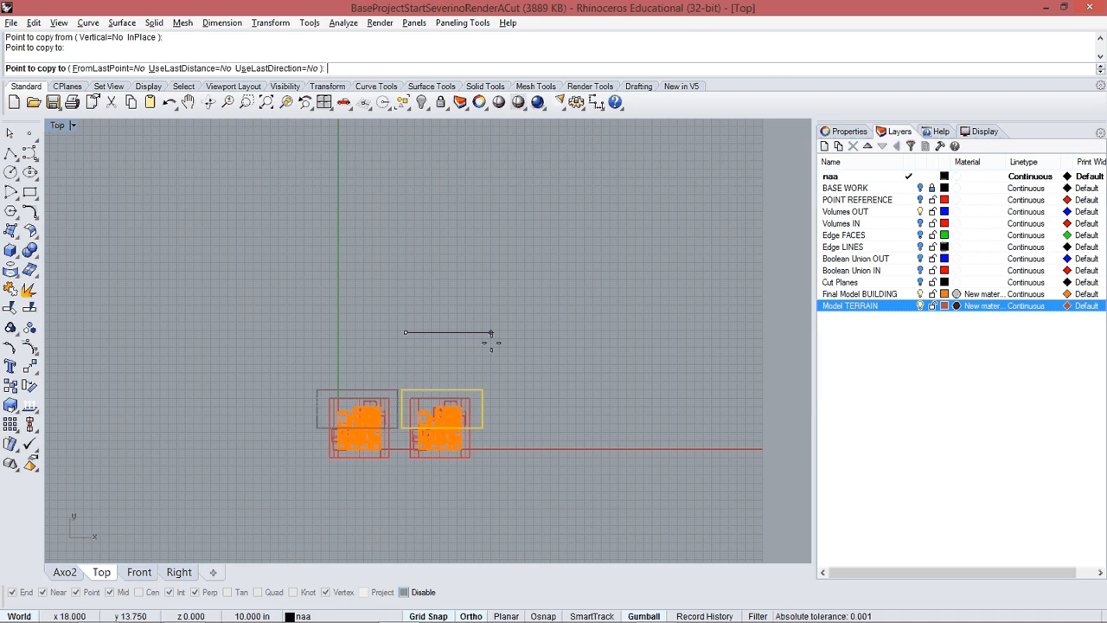
pyautogui.press('Escape')
pyautogui.press('Escape')
# Step: In the Top view, mirror the copied box across its lower-Y edge along X, without keeping the source, to cover the duplicated model's other half
pyautogui.scroll(8, 402, 407)
pyautogui.hotkey('ctrl', 'Tab')
pyautogui.hotkey('ctrl', 'Tab')
pyautogui.hotkey('ctrl', 'Tab')
pyautogui.scroll(-8, 450, 425)
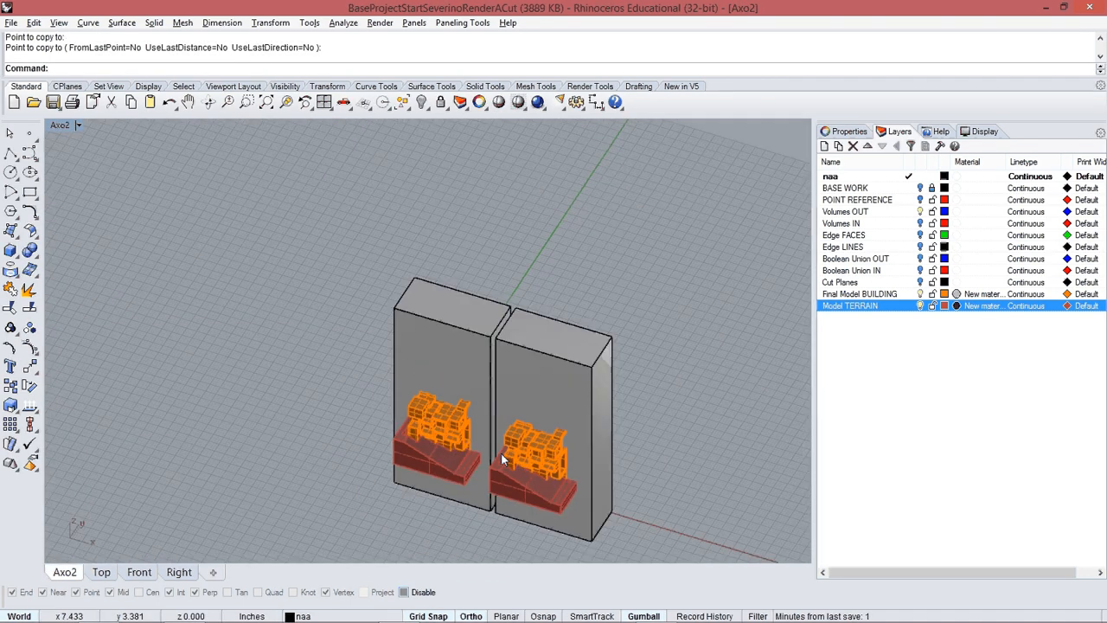
pyautogui.scroll(5, 490, 394)
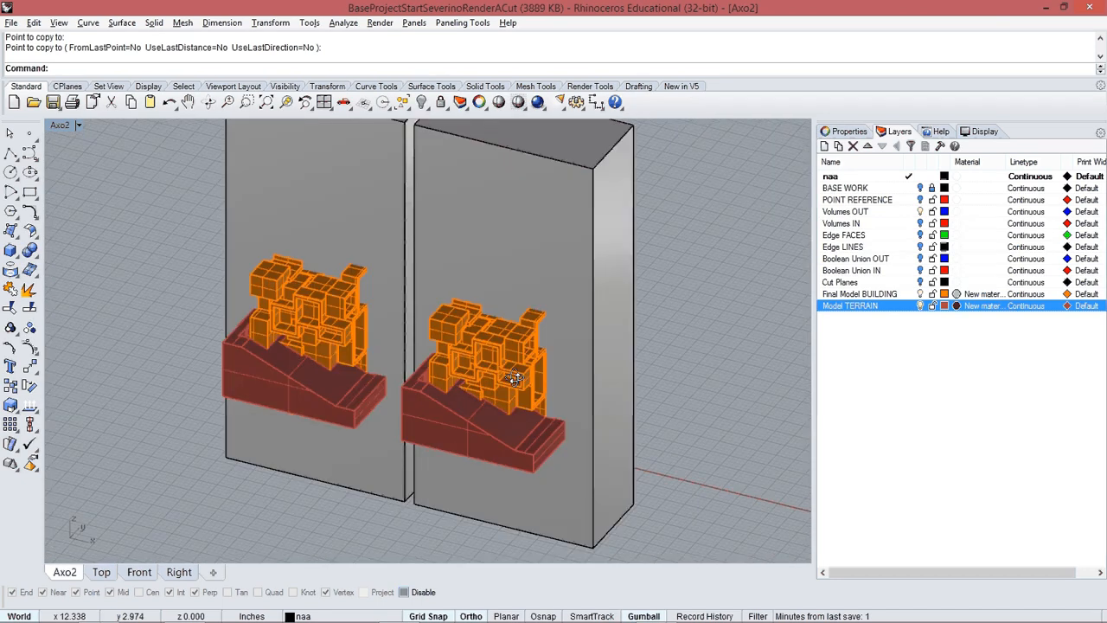
pyautogui.moveTo(515, 378)
pyautogui.mouseDown(button='right')
pyautogui.moveTo(614, 361)
pyautogui.moveTo(508, 379)
pyautogui.mouseUp(button='right')
pyautogui.hotkey('ctrl', 'Tab')
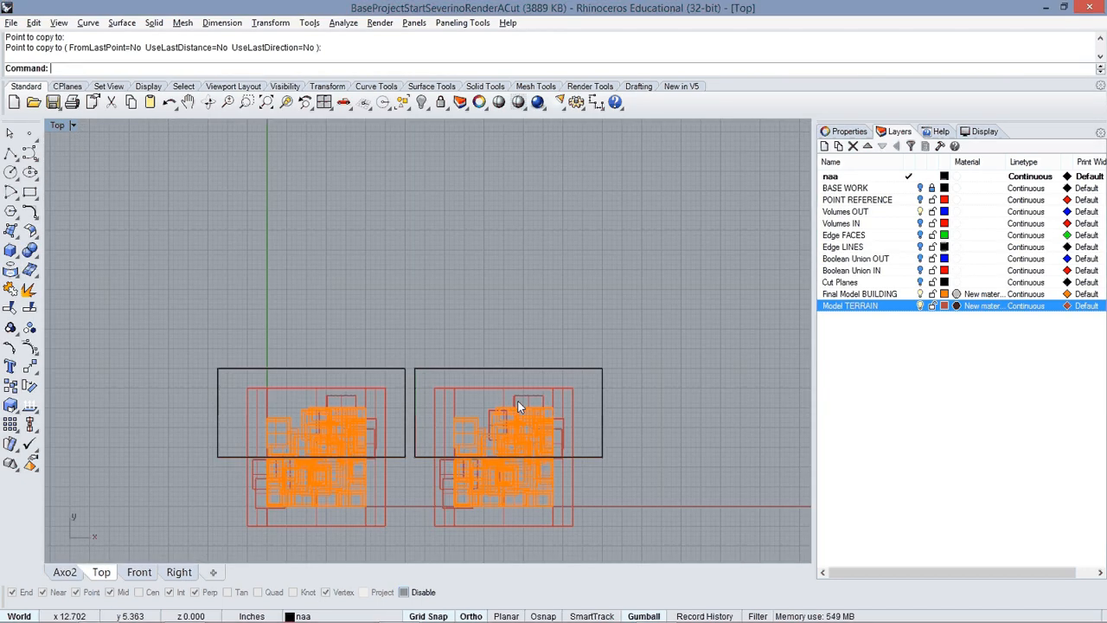
pyautogui.write('Mirror')
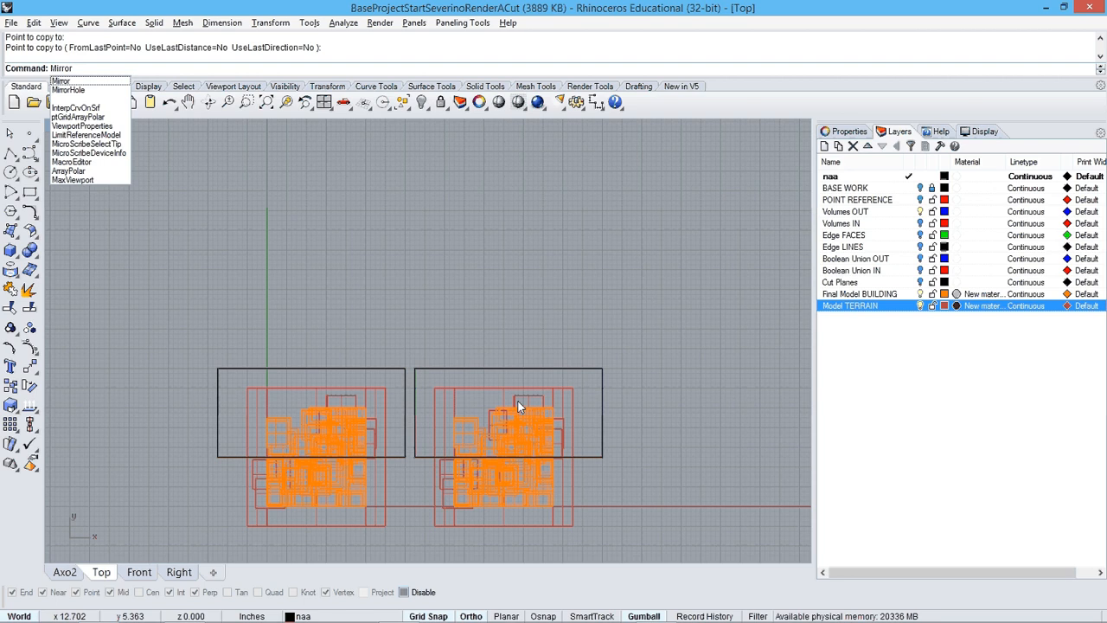
pyautogui.press('Return')
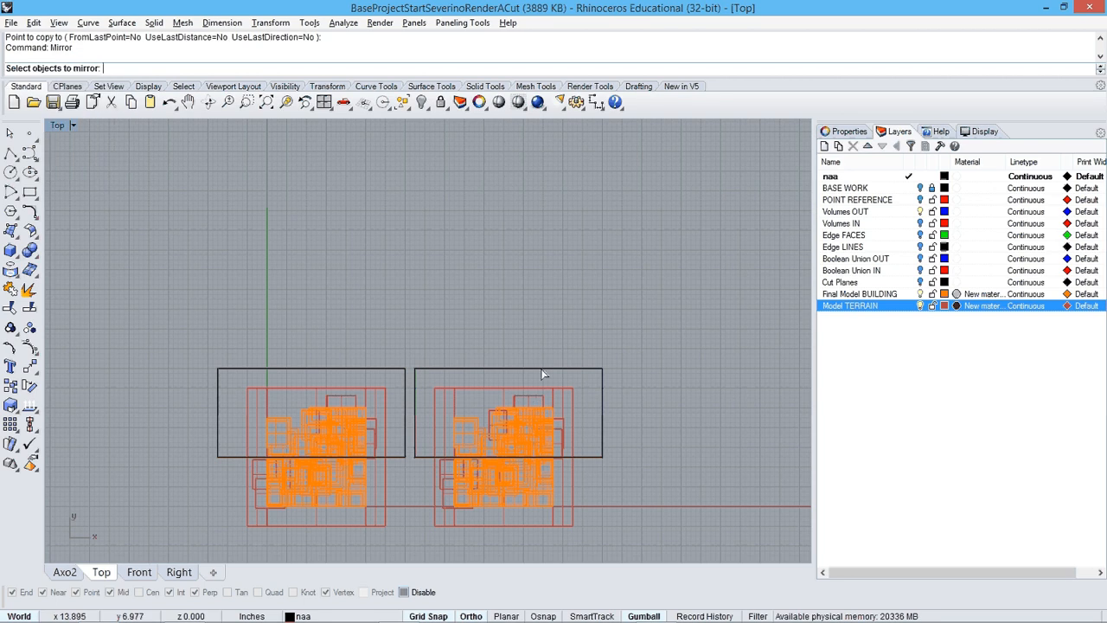
pyautogui.click(541, 369)
pyautogui.press('Return')
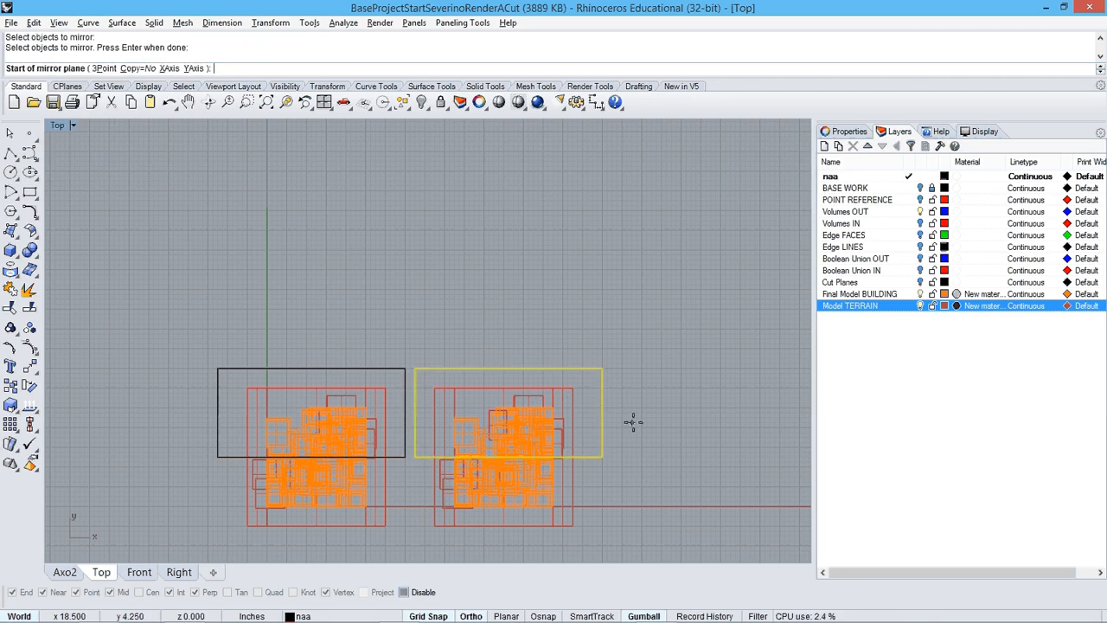
pyautogui.click(603, 456)
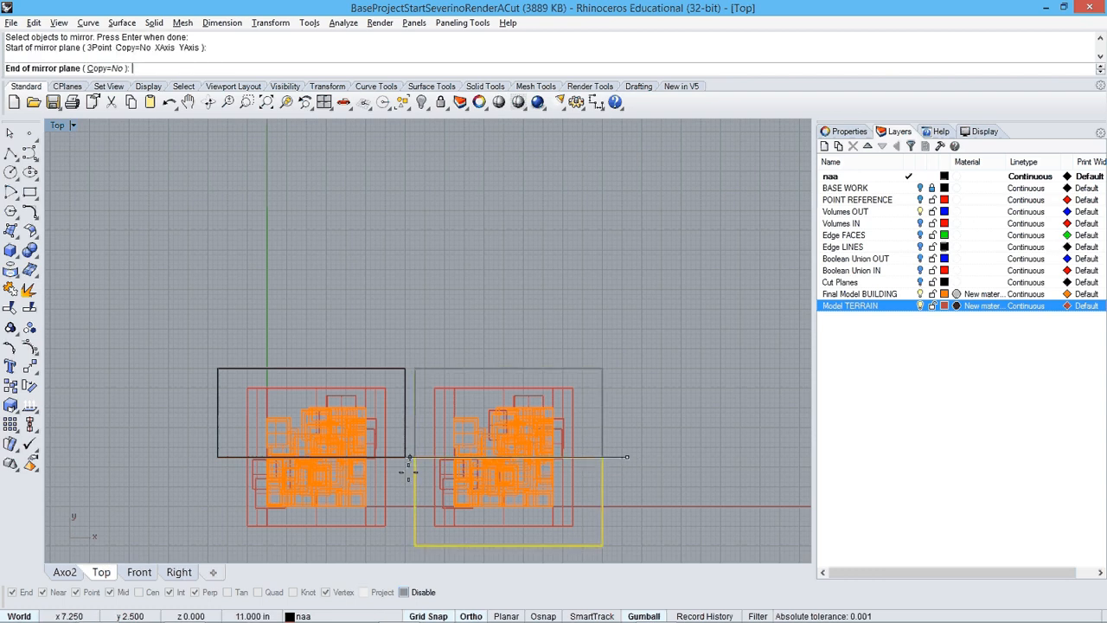
pyautogui.scroll(3, 407, 465)
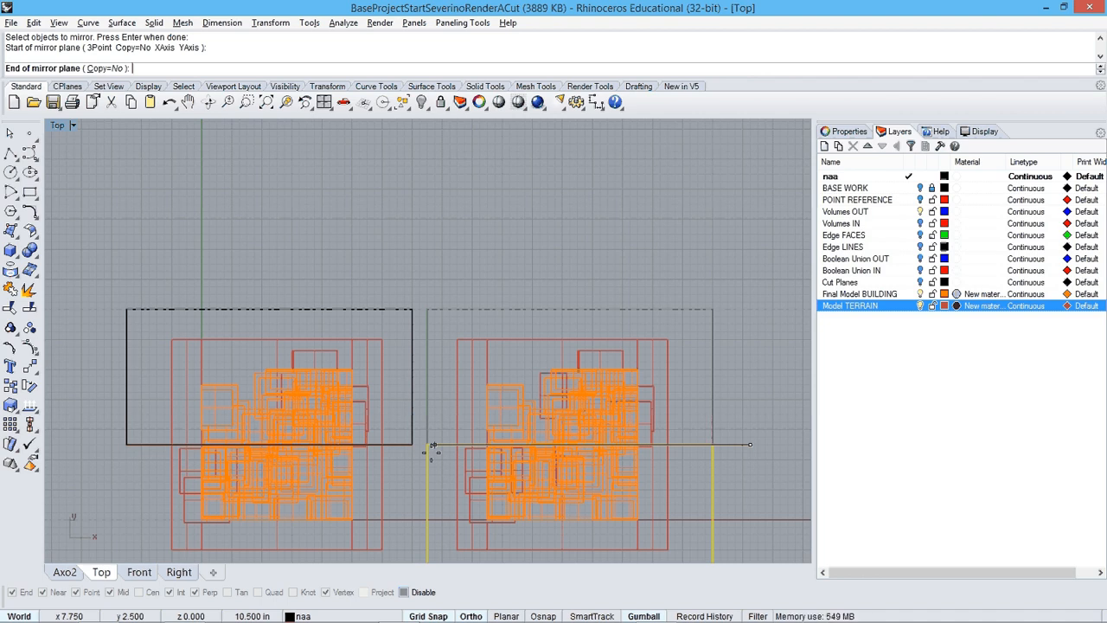
pyautogui.click(433, 454)
pyautogui.scroll(-3, 527, 473)
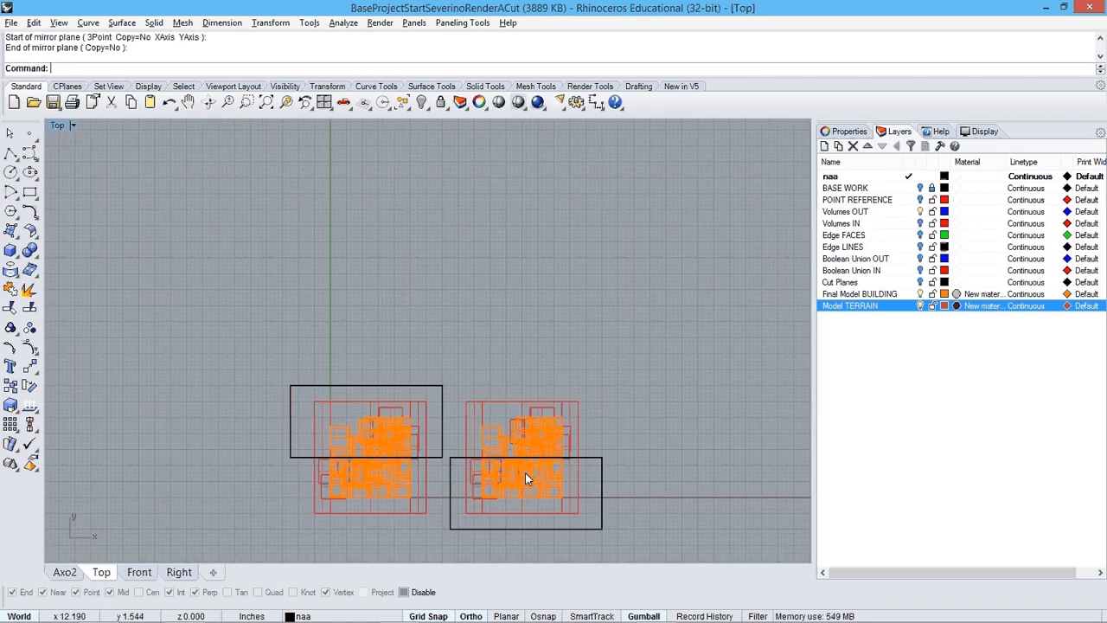
# Step: Delete the surplus extrusion at the mirrored cutting box, and select the two remaining boxes in turn to check them
pyautogui.scroll(1, 593, 491)
pyautogui.click(606, 451)
pyautogui.scroll(2, 638, 327)
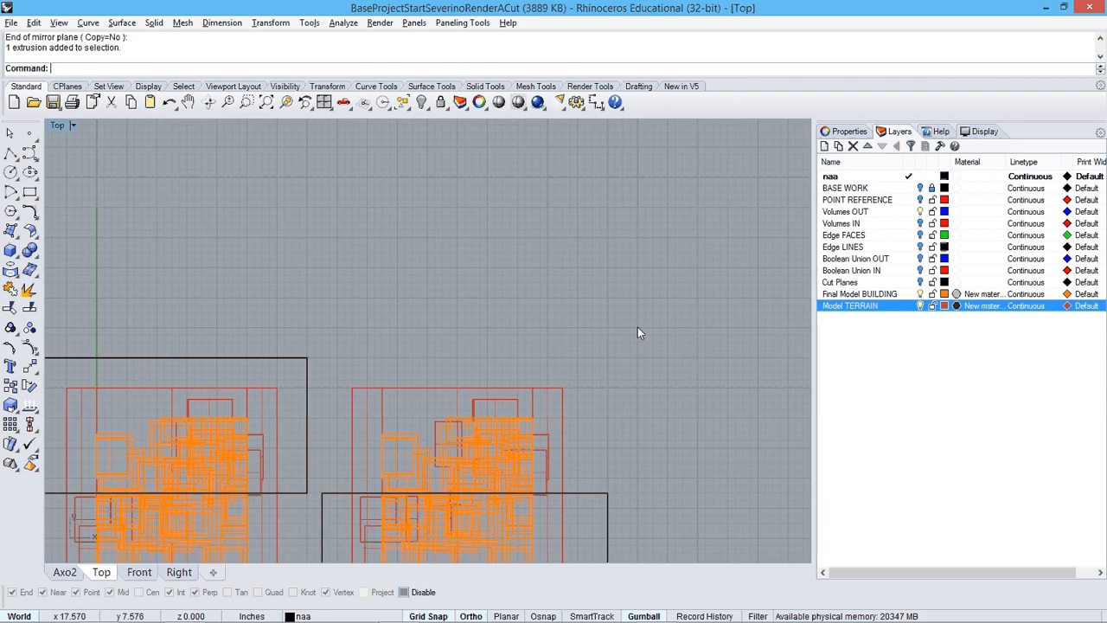
pyautogui.moveTo(617, 432); pyautogui.dragTo(621, 346, button='right')
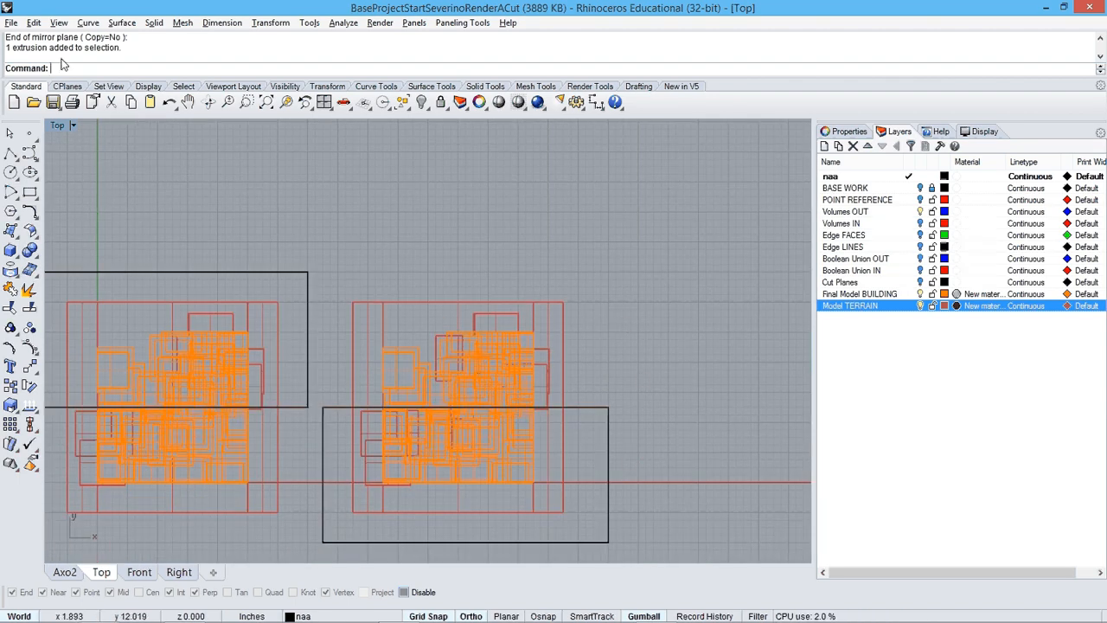
pyautogui.press('Delete')
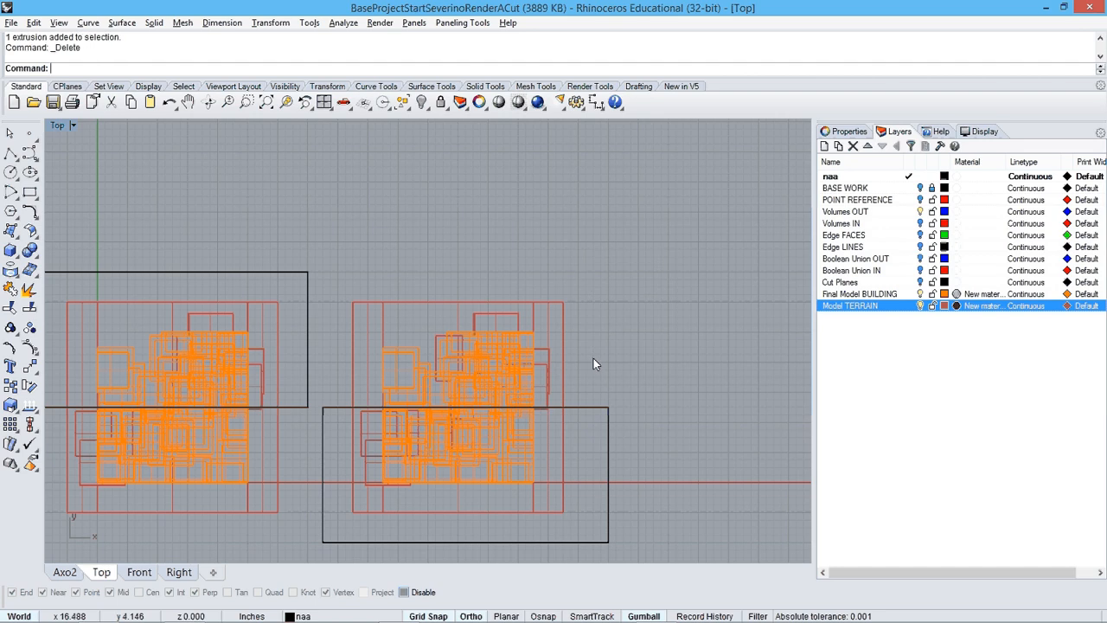
pyautogui.click(608, 434)
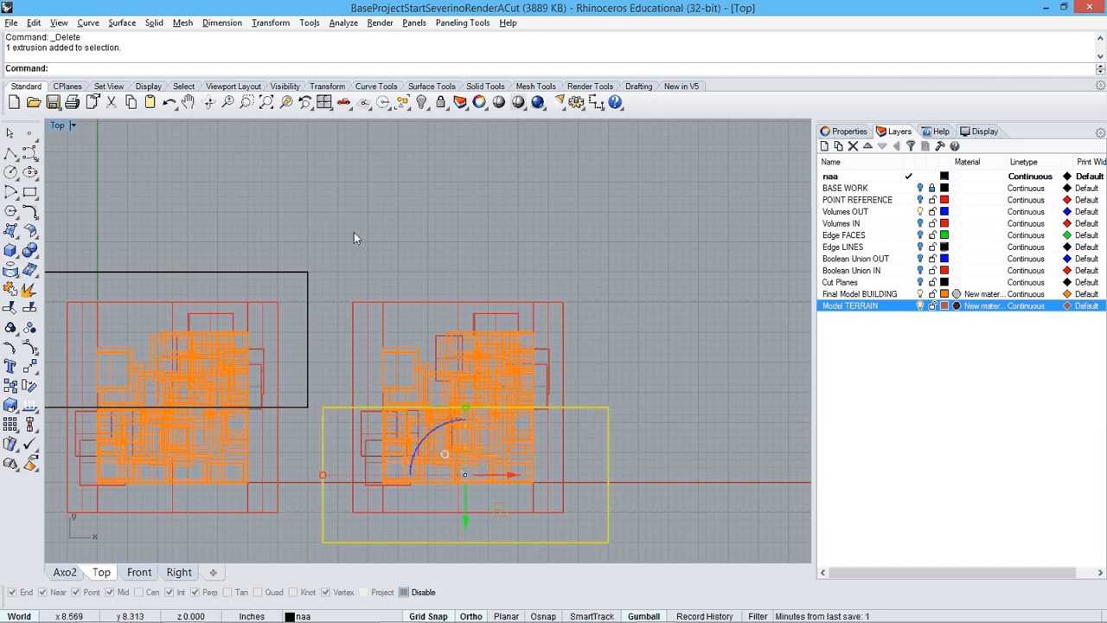
pyautogui.click(308, 285)
pyautogui.click(425, 251)
# Step: In the Axo2 view, use BooleanDifference to subtract the first cutting box from the original model's building and terrain
pyautogui.hotkey('ctrl', 'Tab')
pyautogui.hotkey('ctrl', 'Tab')
pyautogui.hotkey('ctrl', 'Tab')
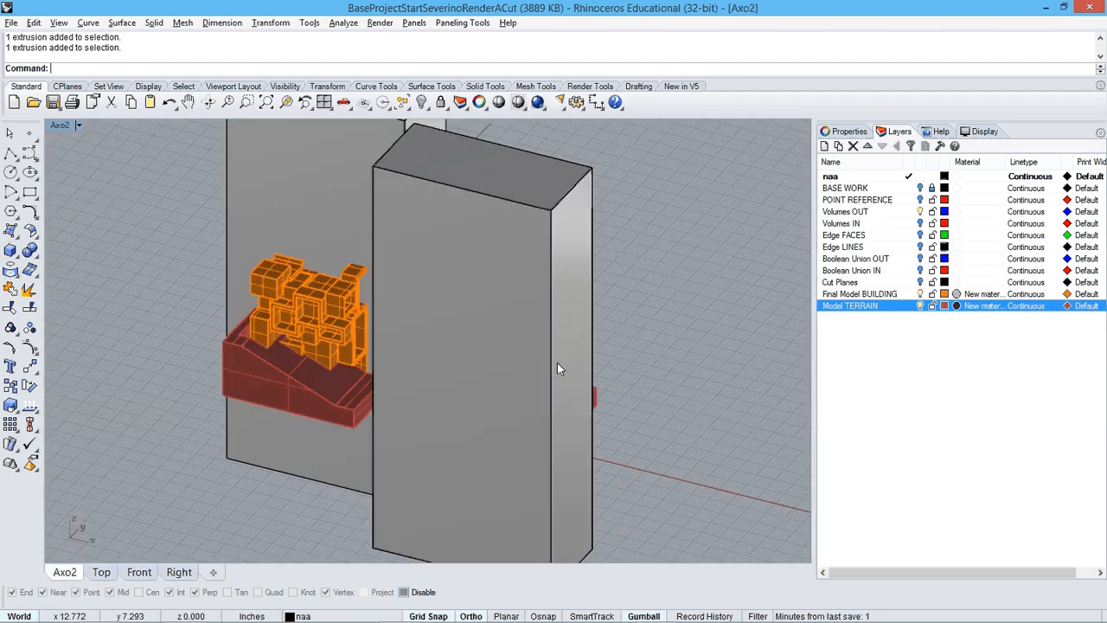
pyautogui.moveTo(558, 366); pyautogui.dragTo(484, 389, button='right')
pyautogui.write('Boo')
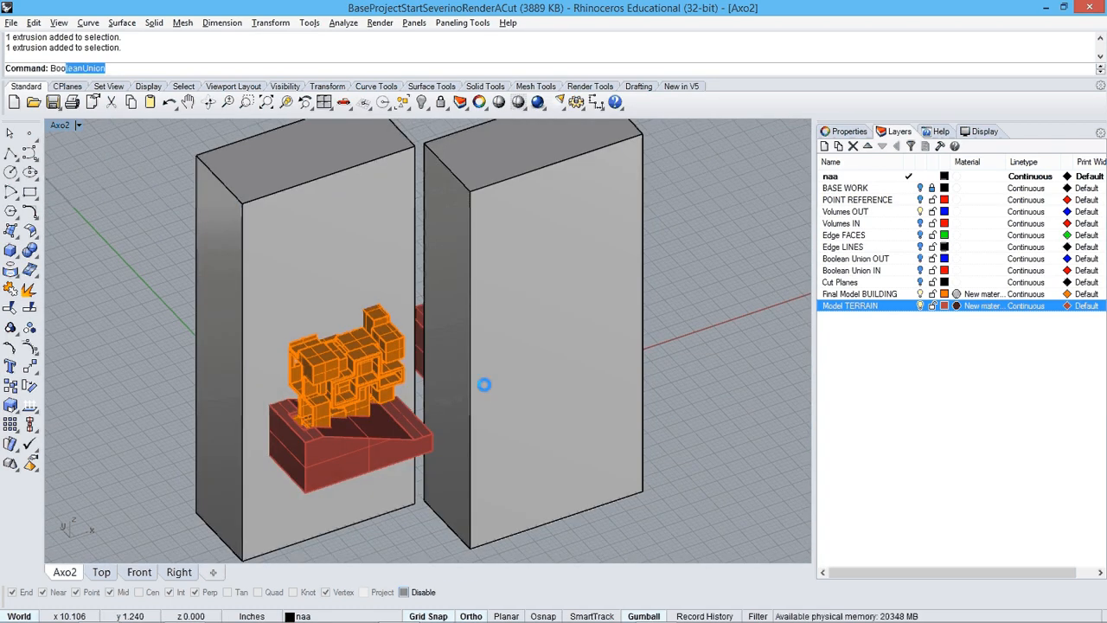
pyautogui.write('leanD')
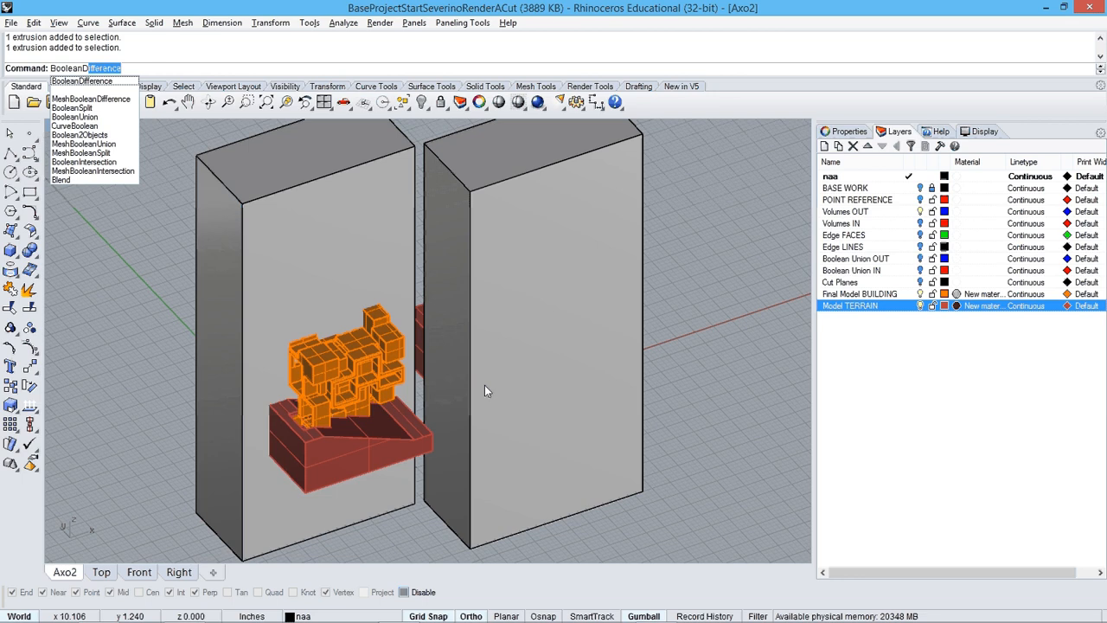
pyautogui.press('Return')
pyautogui.scroll(2, 353, 366)
pyautogui.click(353, 366)
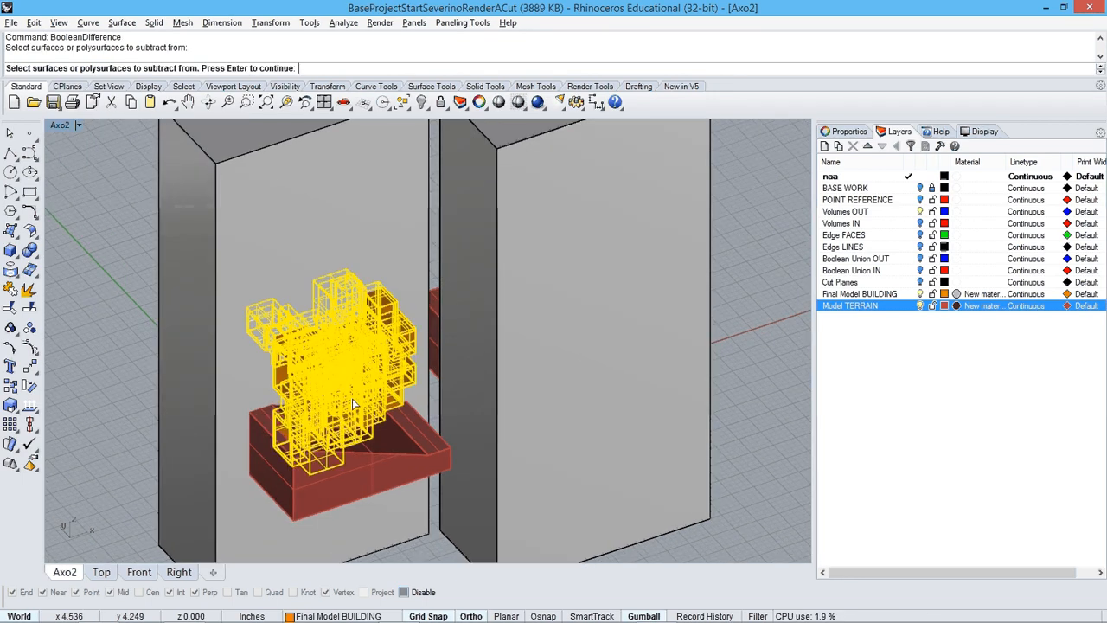
pyautogui.click(371, 460)
pyautogui.press('Return')
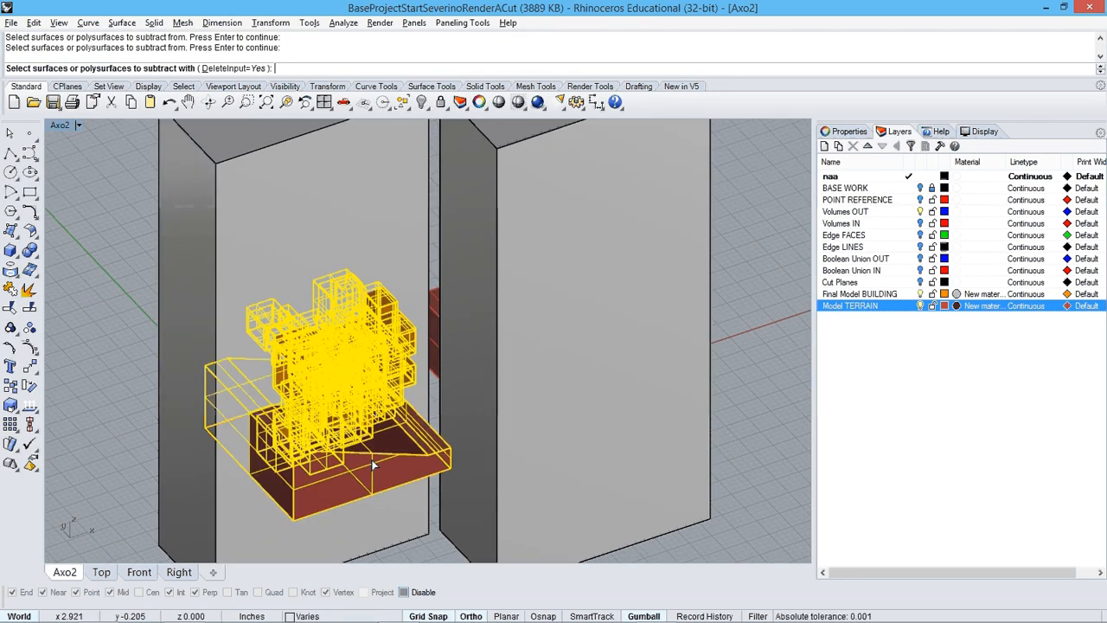
pyautogui.click(243, 212)
pyautogui.press('Return')
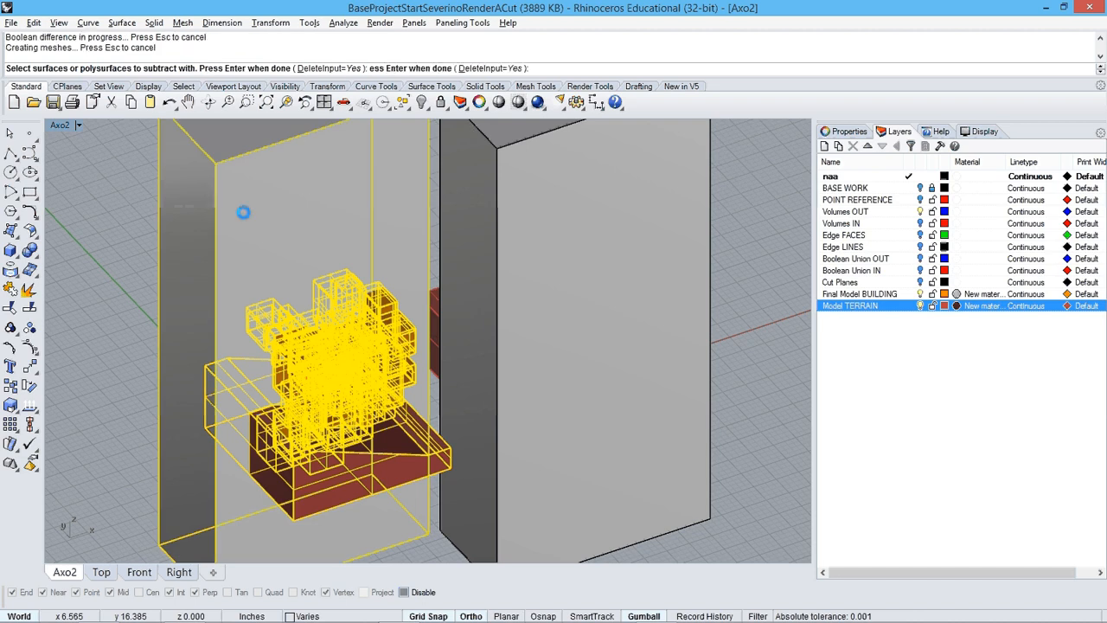
# Step: Delete the detached building cube floating in front of the original model's cut face
pyautogui.moveTo(193, 393); pyautogui.dragTo(578, 412, button='right')
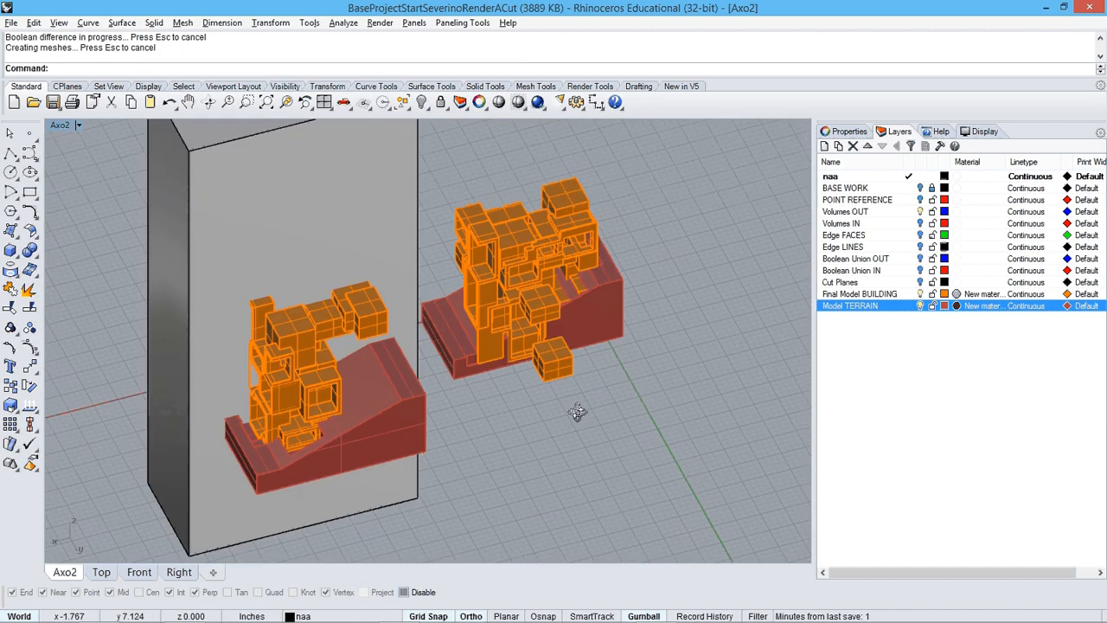
pyautogui.scroll(4, 551, 323)
pyautogui.click(537, 295)
pyautogui.press('Delete')
pyautogui.click(551, 364)
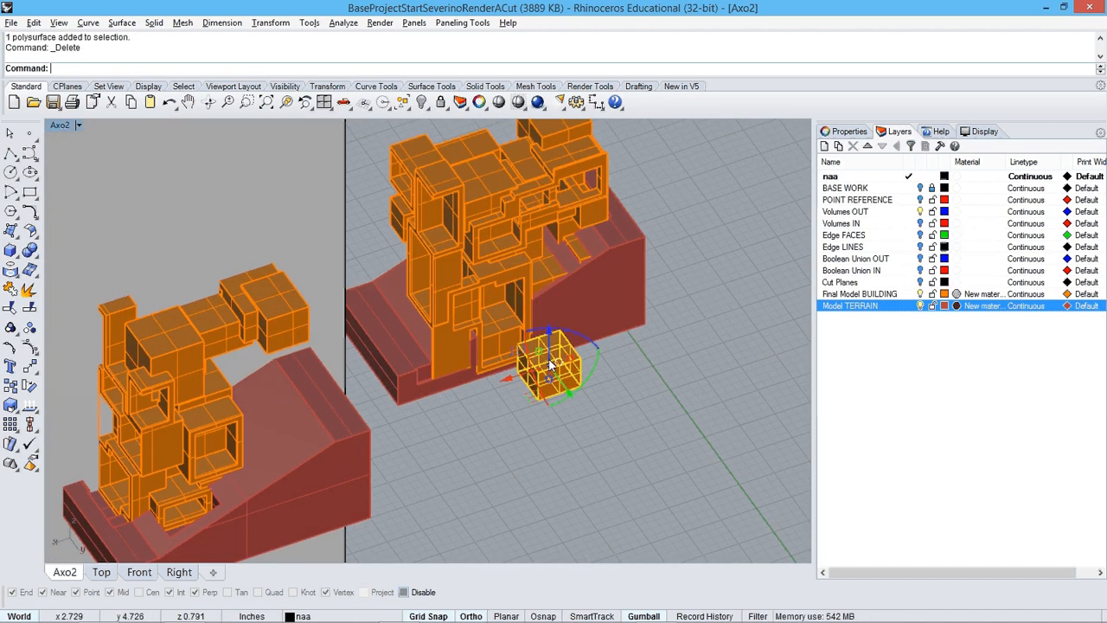
pyautogui.moveTo(551, 363); pyautogui.dragTo(547, 436, button='right')
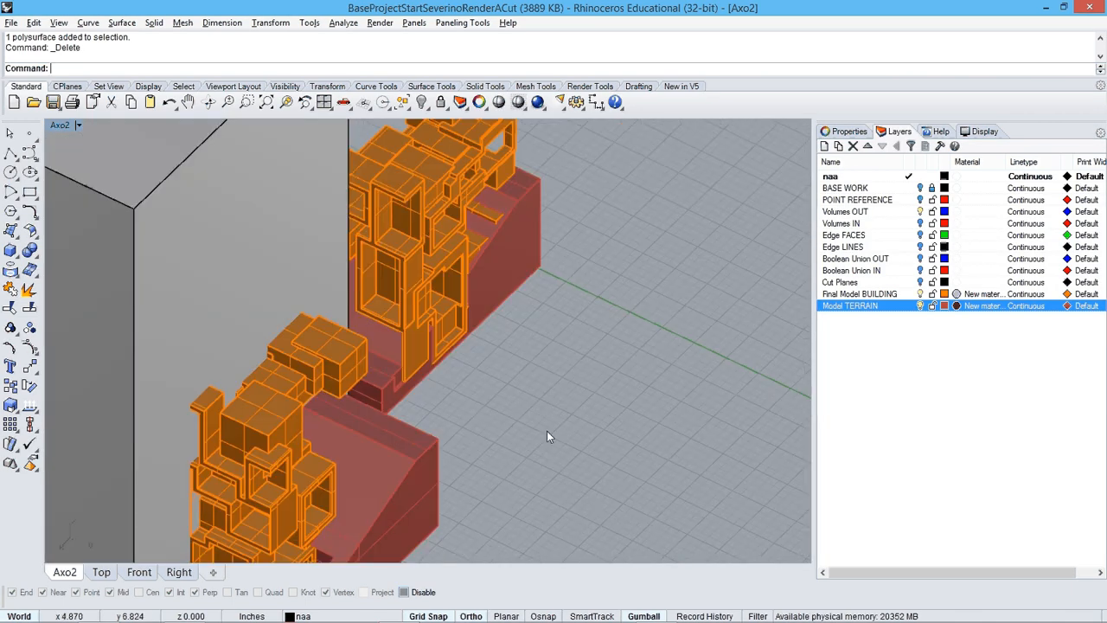
# Step: Subtract the second cutting box from the duplicated model's building and terrain with BooleanDifference
pyautogui.scroll(-6, 546, 431)
pyautogui.moveTo(467, 451); pyautogui.dragTo(409, 386, button='right')
pyautogui.write('Boolea')
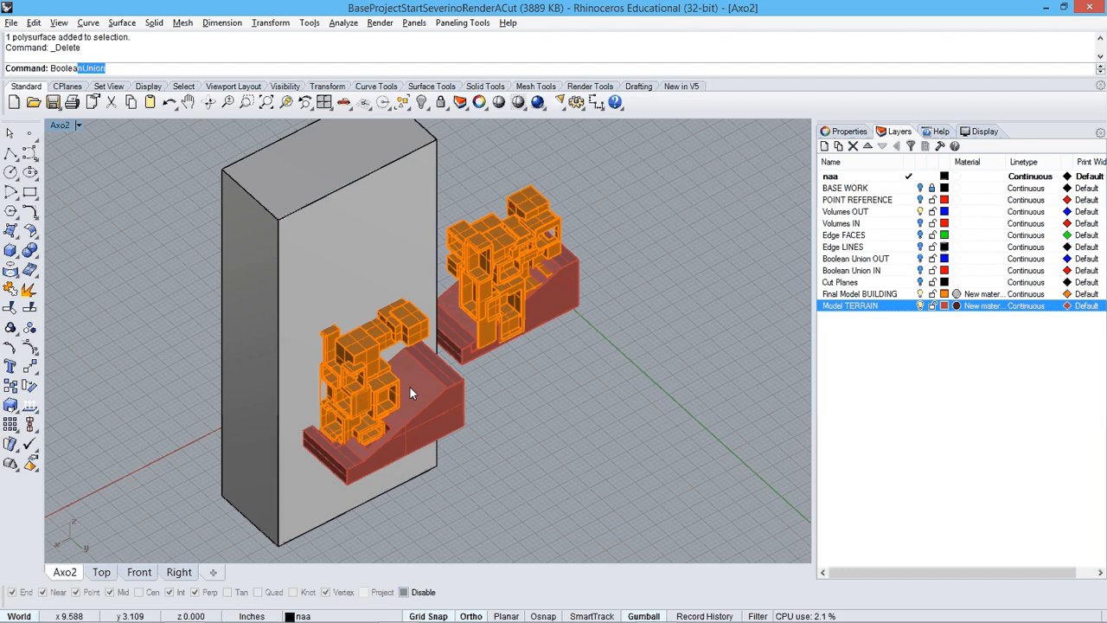
pyautogui.write('nD')
pyautogui.press('Return')
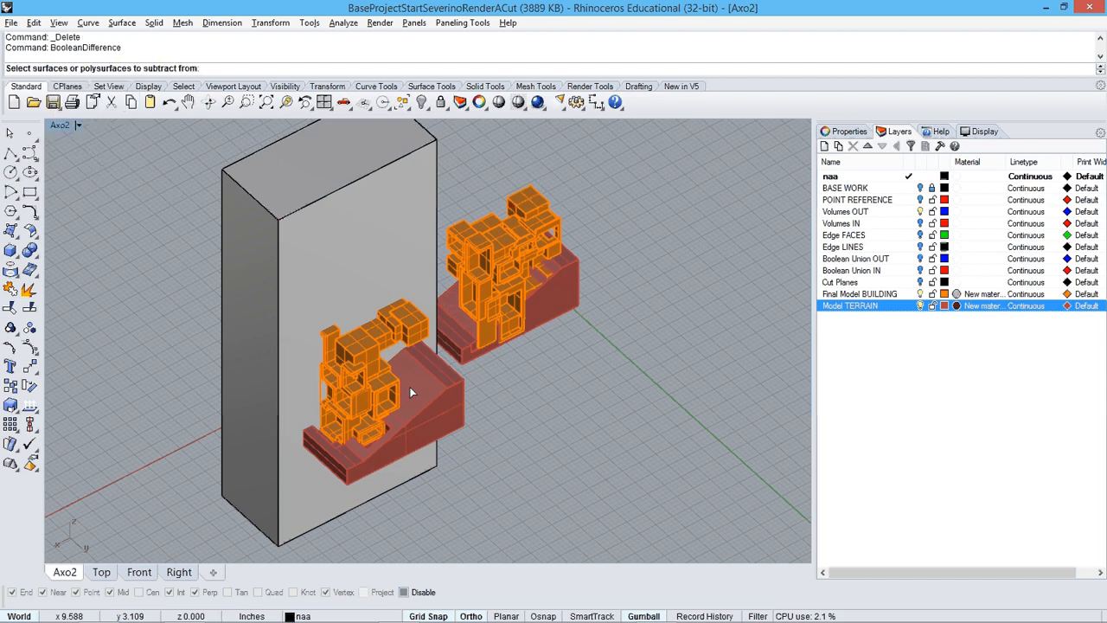
pyautogui.scroll(2, 393, 385)
pyautogui.click(367, 349)
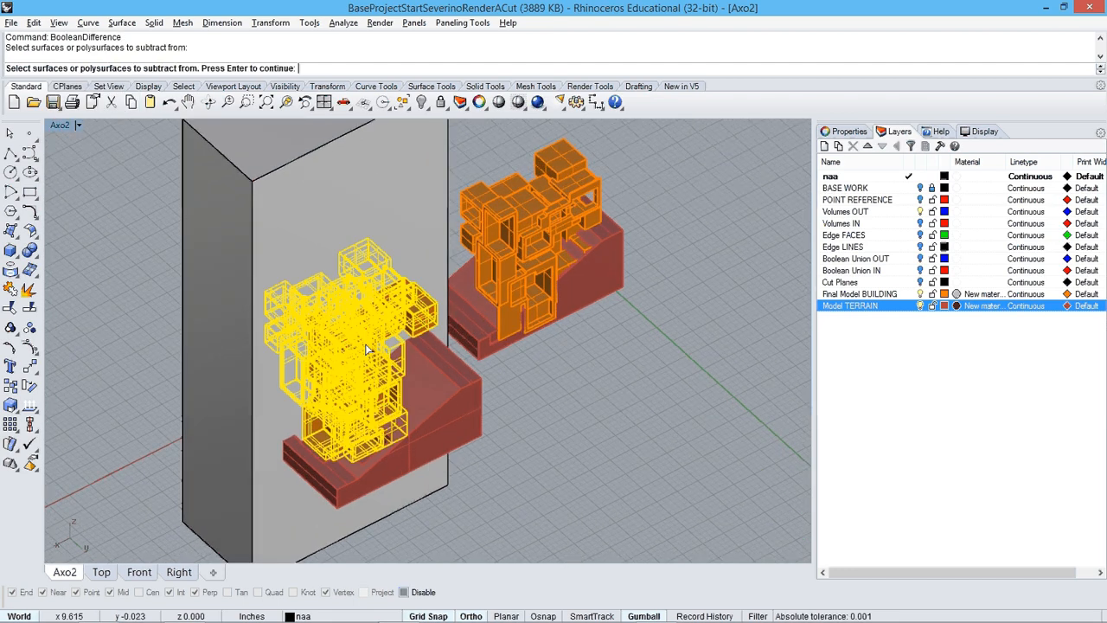
pyautogui.click(454, 405)
pyautogui.press('Return')
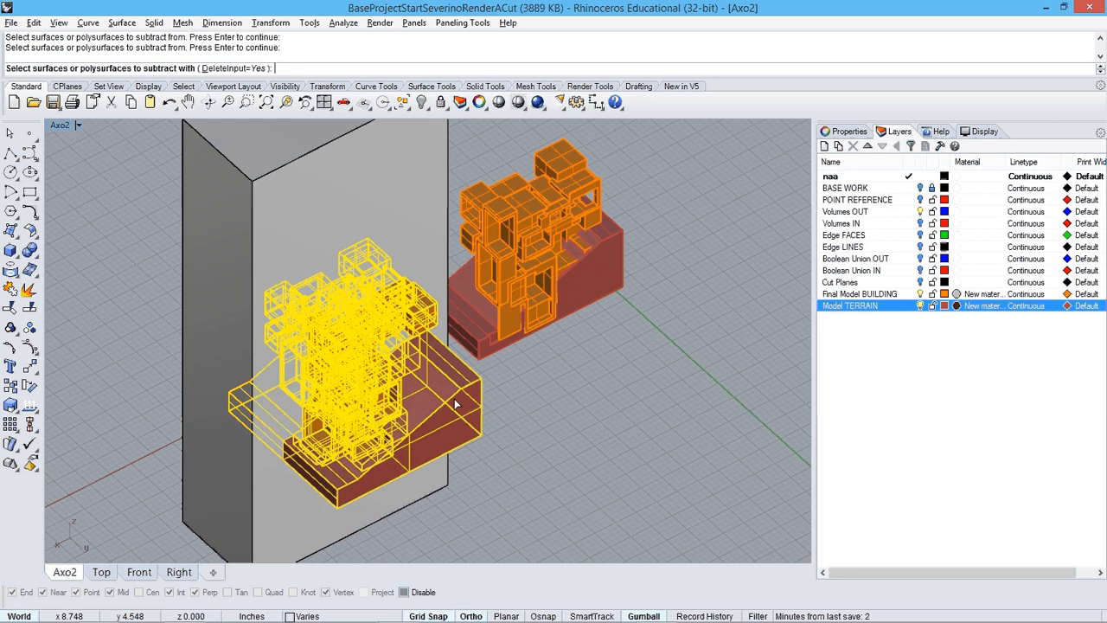
pyautogui.click(277, 208)
pyautogui.press('Return')
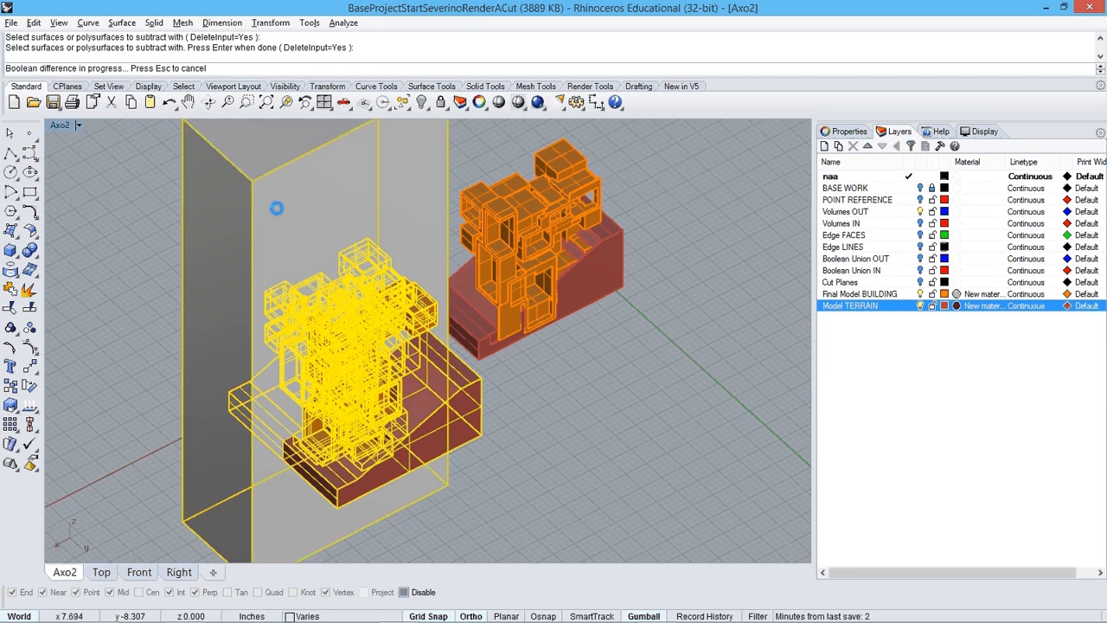
# Step: Delete the detached building cube in front of the duplicated model's cut face, and switch to the Top view
pyautogui.moveTo(290, 393); pyautogui.dragTo(485, 419, button='right')
pyautogui.click(474, 408)
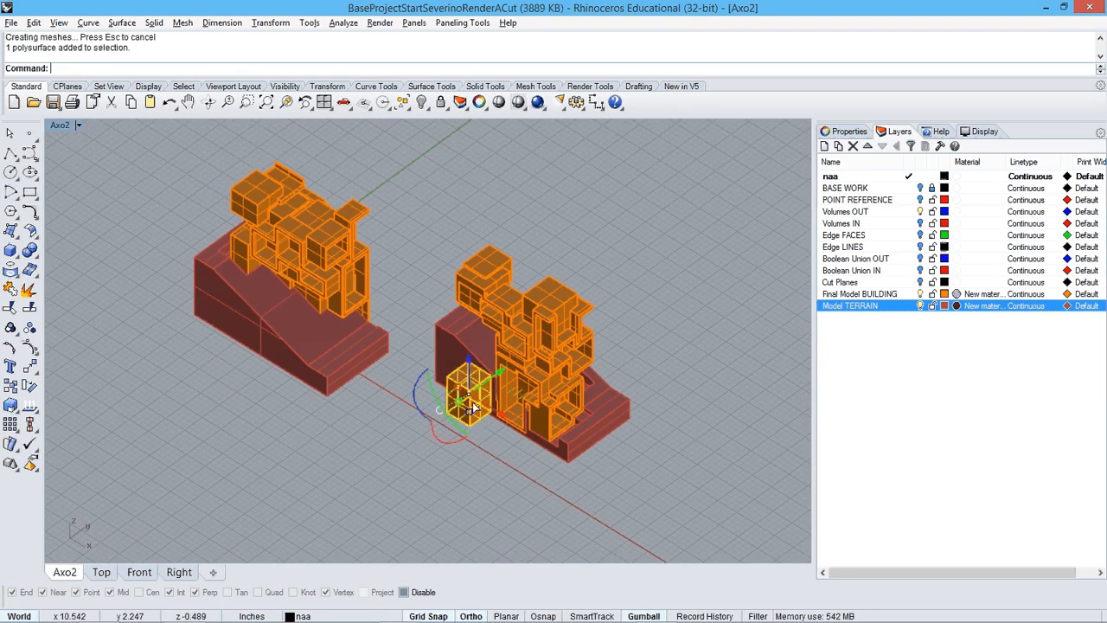
pyautogui.scroll(4, 469, 412)
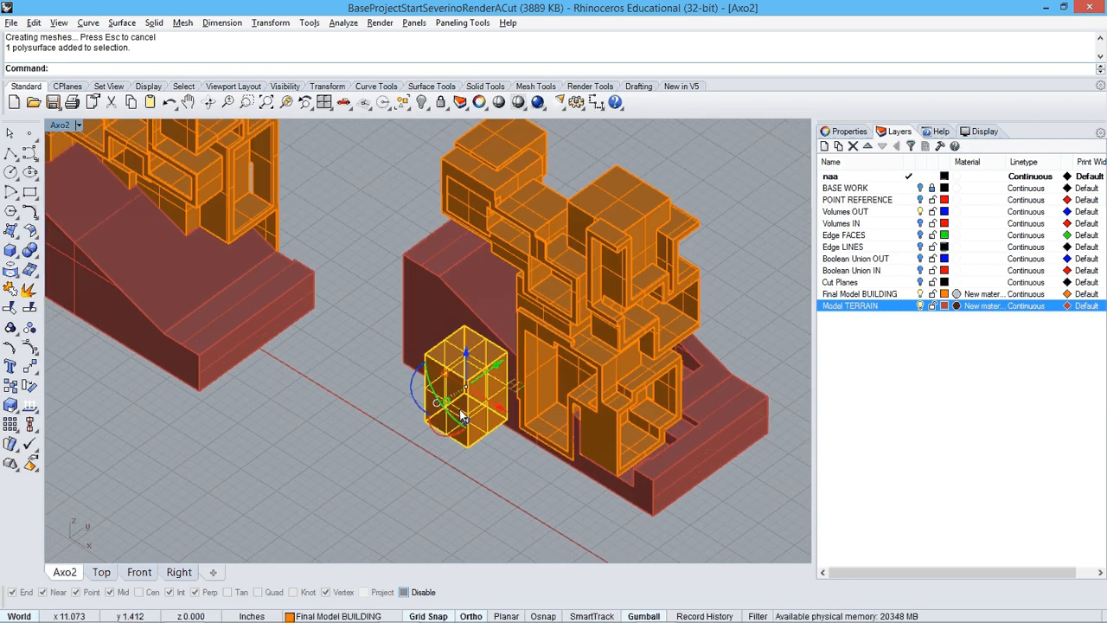
pyautogui.press('Delete')
pyautogui.scroll(-4, 458, 441)
pyautogui.moveTo(456, 459)
pyautogui.mouseDown(button='right')
pyautogui.moveTo(398, 463)
pyautogui.moveTo(216, 391)
pyautogui.moveTo(464, 444)
pyautogui.mouseUp(button='right')
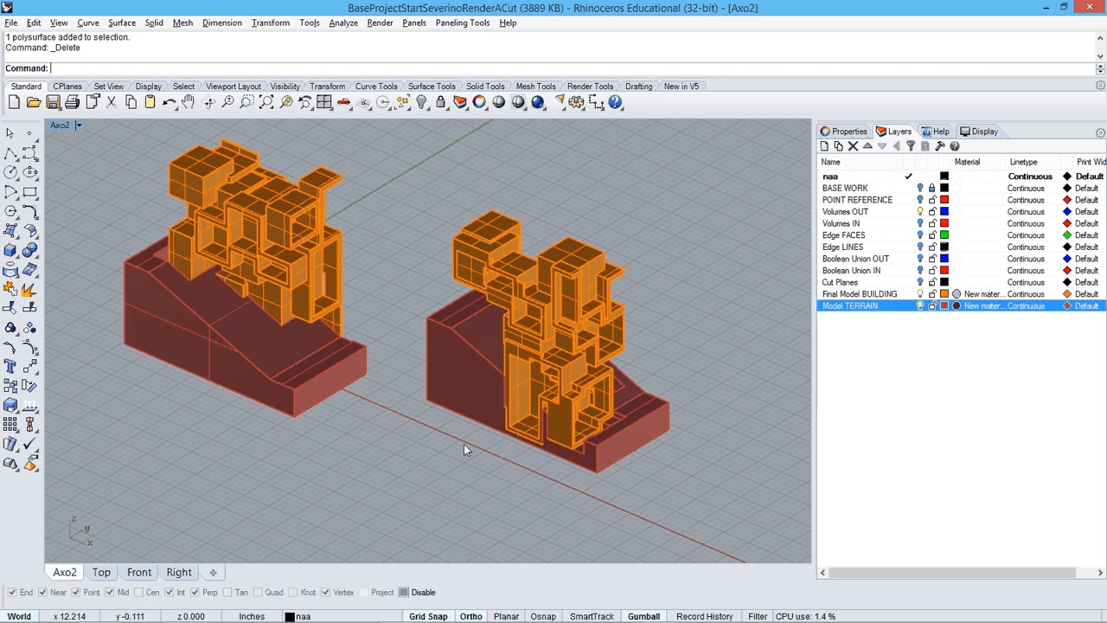
pyautogui.hotkey('ctrl', 'F1')
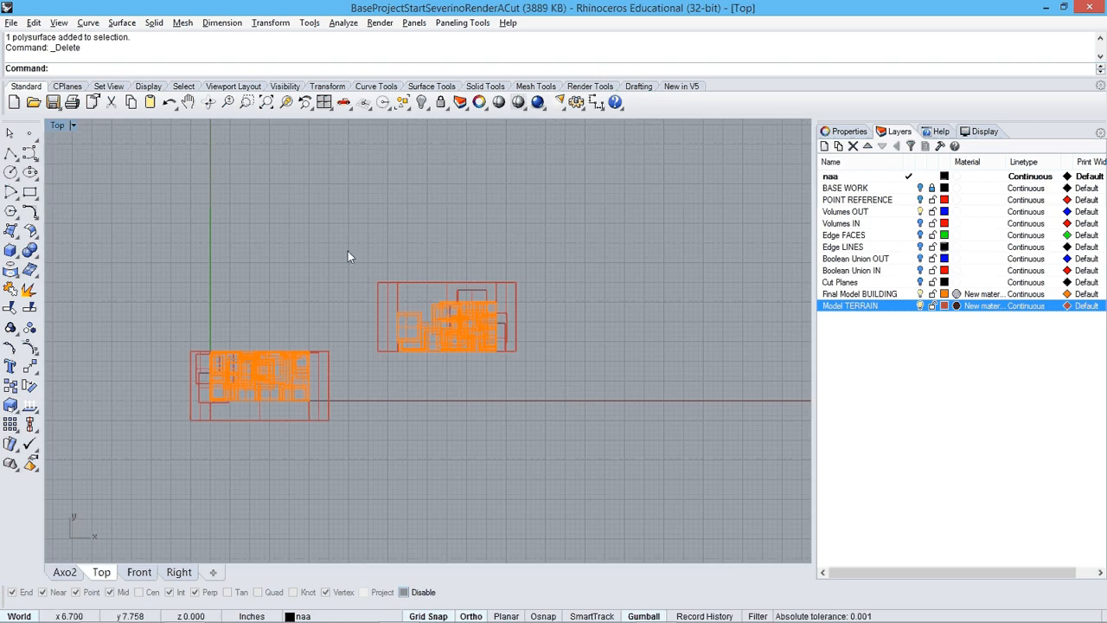
# Step: Move the duplicated model half about 10.8 in so it sits just above the original half in the Top view
pyautogui.moveTo(348, 251); pyautogui.dragTo(585, 421)
pyautogui.write('m')
pyautogui.press('Return')
pyautogui.click(545, 421)
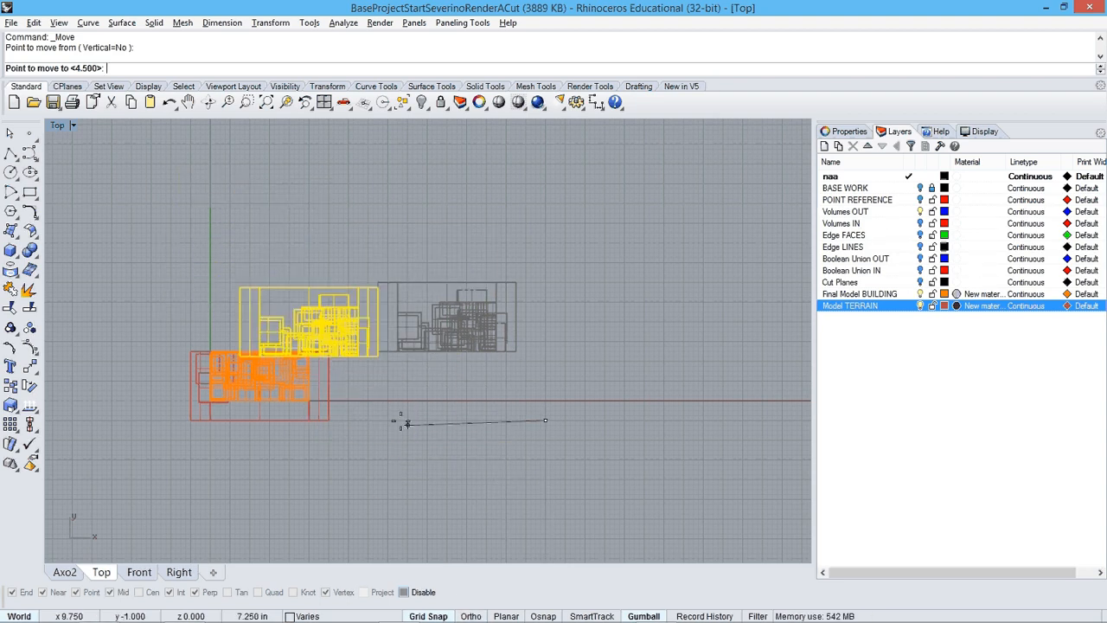
pyautogui.click(333, 403)
pyautogui.scroll(2, 175, 291)
pyautogui.moveTo(238, 309); pyautogui.dragTo(398, 342, button='right')
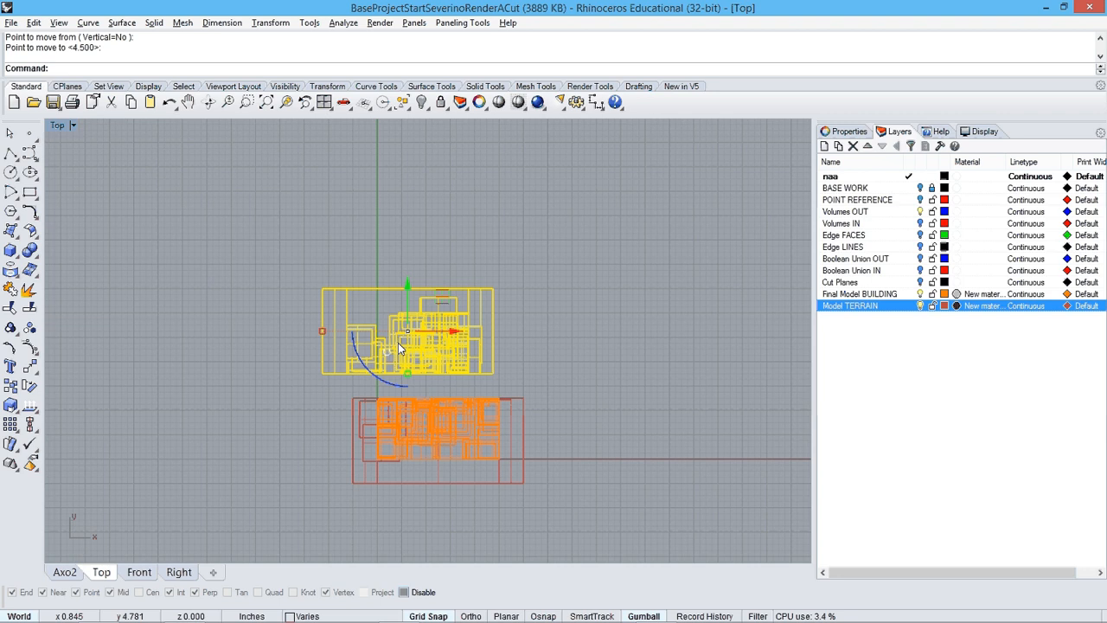
# Step: Rotate the duplicated model half about 122° counterclockwise around a point near its lower-left corner
pyautogui.scroll(2, 398, 344)
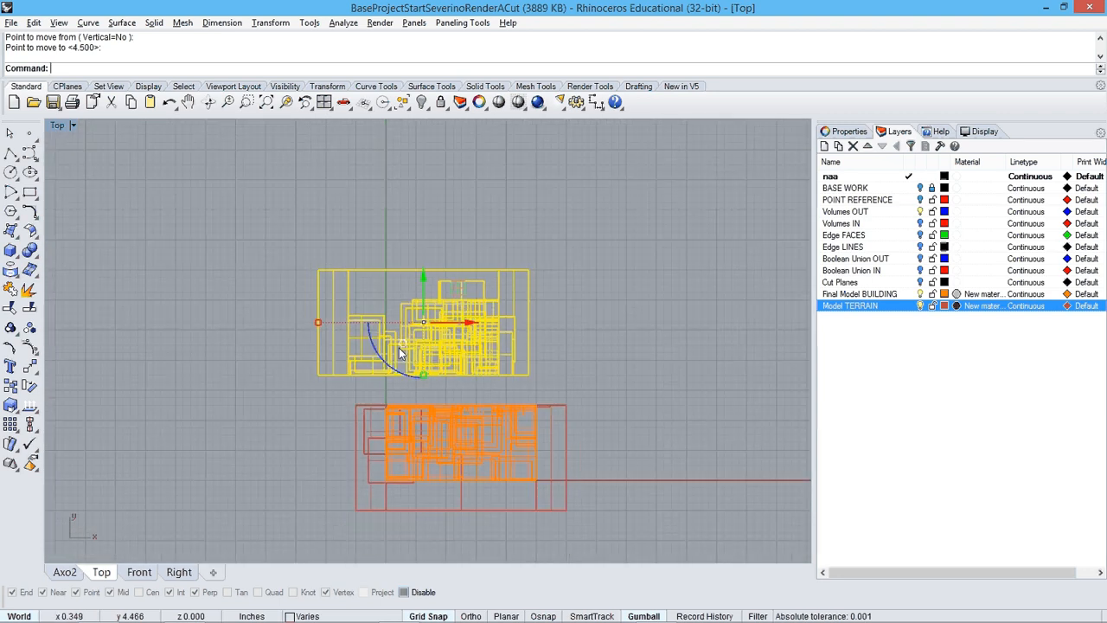
pyautogui.write('rotate')
pyautogui.press('Return')
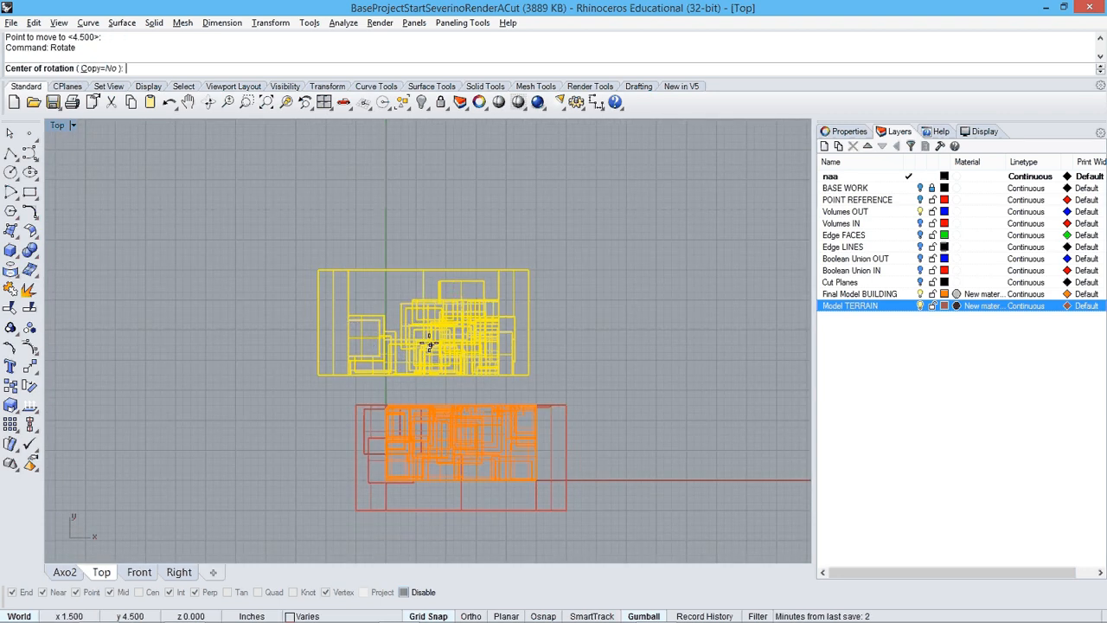
pyautogui.click(307, 386)
pyautogui.click(659, 246)
pyautogui.scroll(-4, 218, 215)
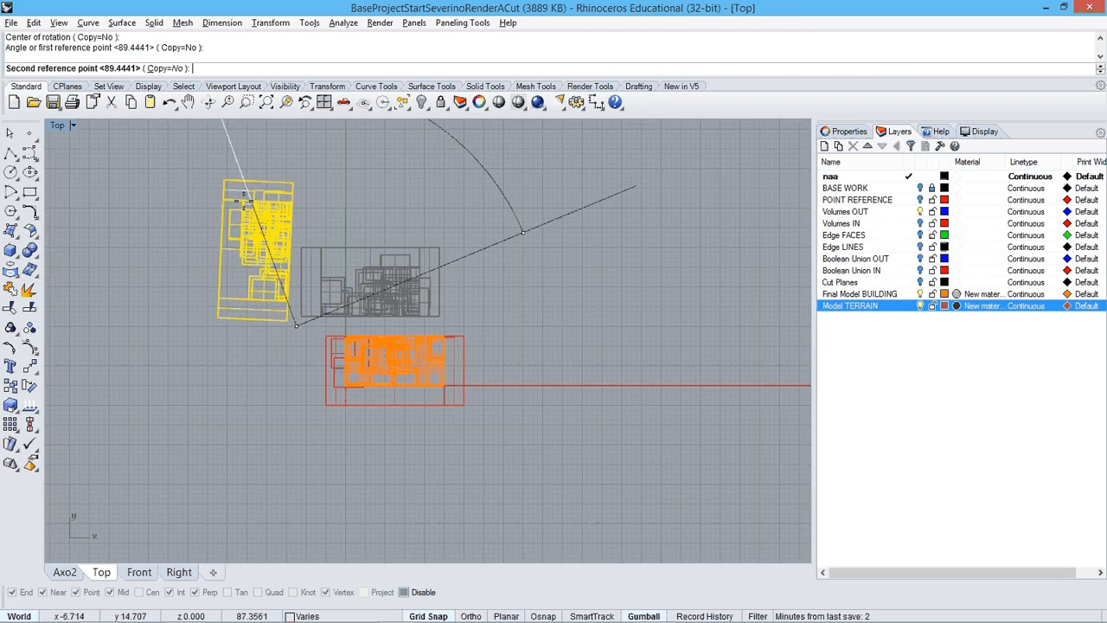
pyautogui.click(181, 212)
pyautogui.scroll(2, 276, 244)
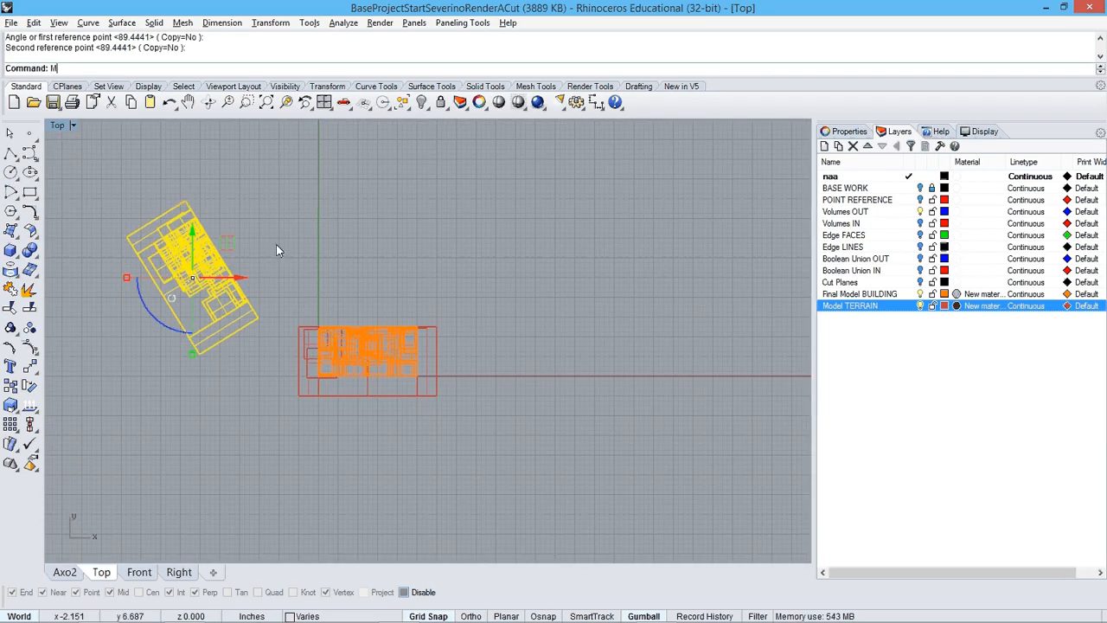
# Step: Move the rotated duplicate closer to the upper-left corner of the original model half
pyautogui.write('m')
pyautogui.press('Return')
pyautogui.click(271, 262)
pyautogui.click(292, 258)
pyautogui.click(325, 299)
pyautogui.moveTo(371, 324); pyautogui.dragTo(497, 376, button='right')
pyautogui.scroll(-3, 517, 417)
pyautogui.scroll(3, 494, 450)
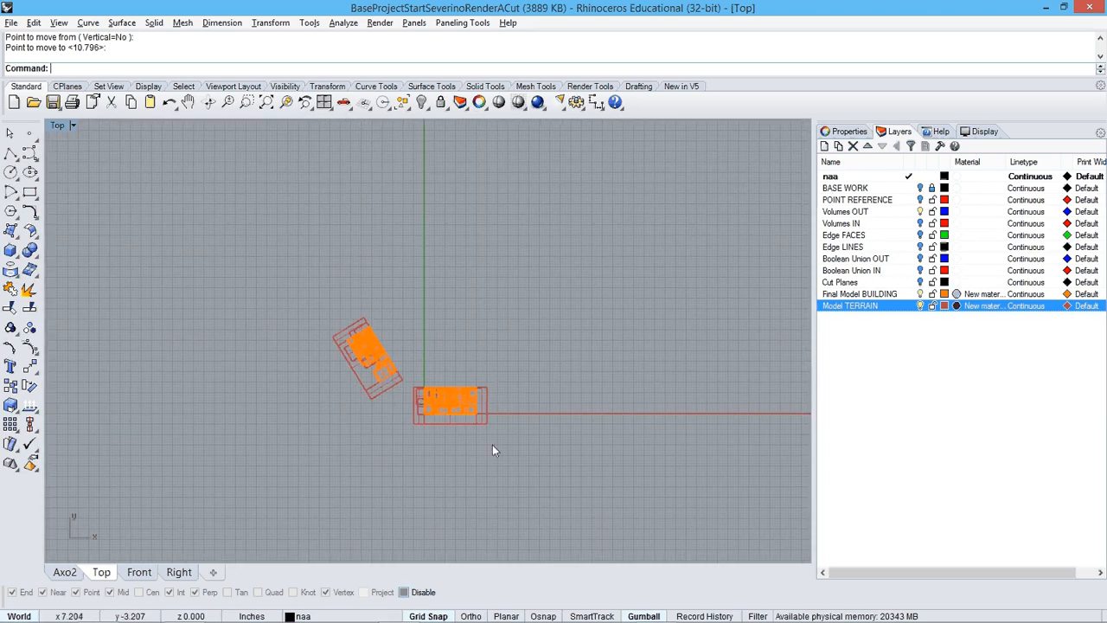
# Step: Create a directional light in the Front view, starting high on the +X side and aimed down just below the two models
pyautogui.scroll(-5, 424, 380)
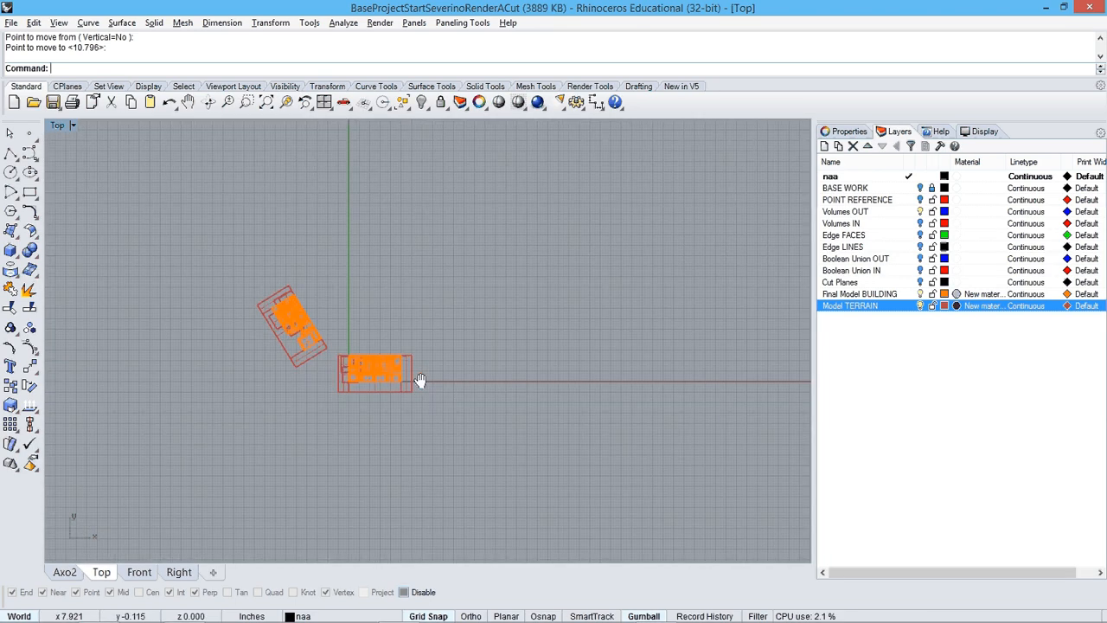
pyautogui.scroll(4, 454, 378)
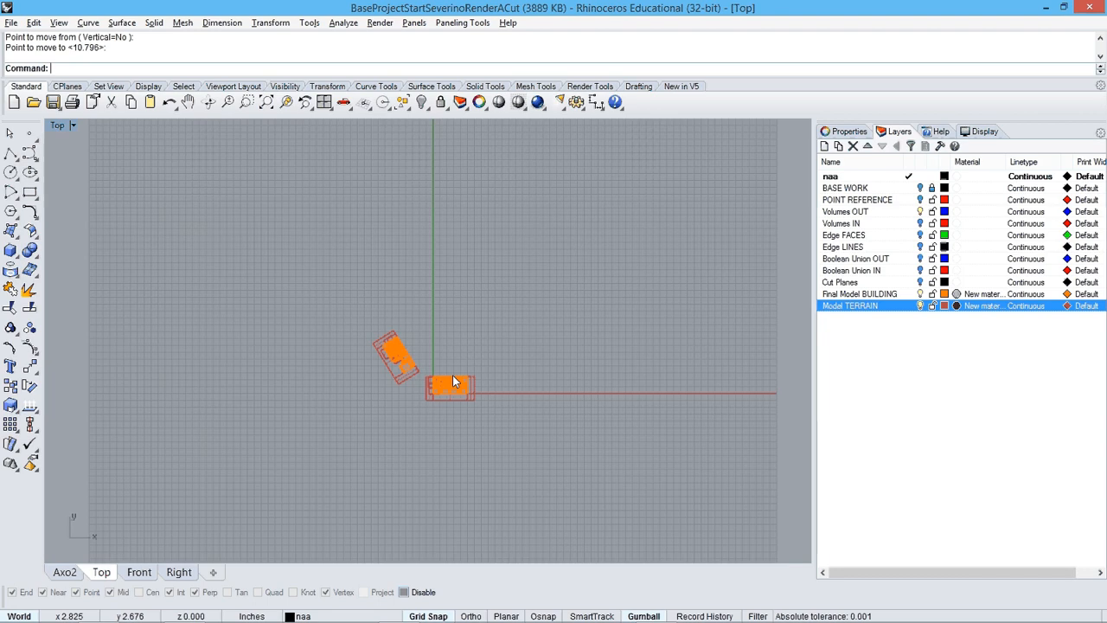
pyautogui.scroll(-3, 465, 391)
pyautogui.scroll(4, 459, 392)
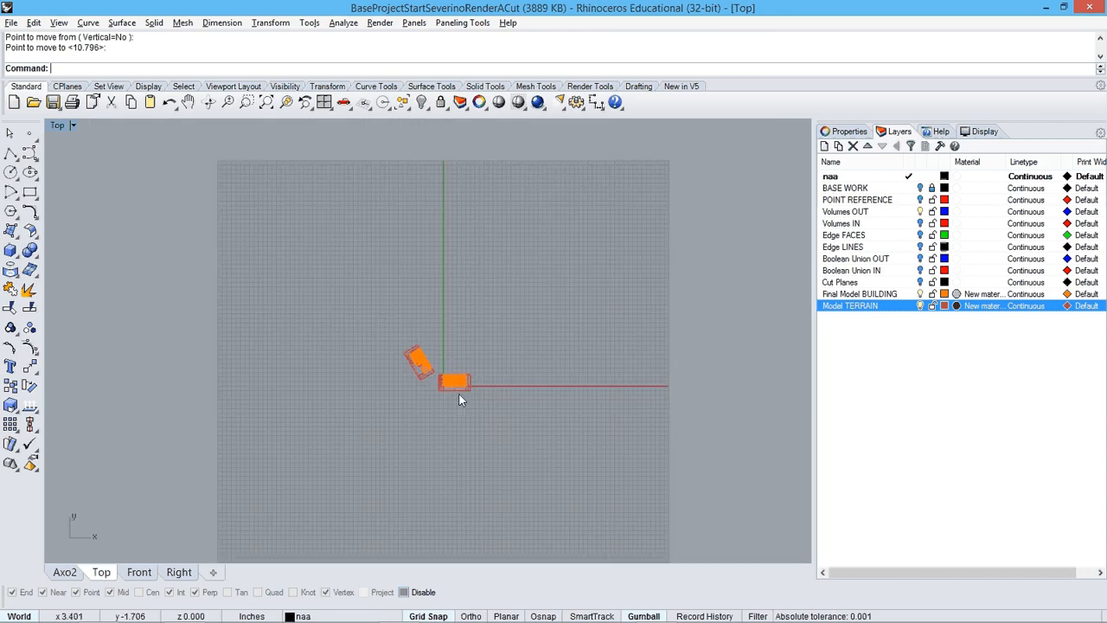
pyautogui.scroll(-4, 467, 364)
pyautogui.hotkey('ctrl', 'F2')
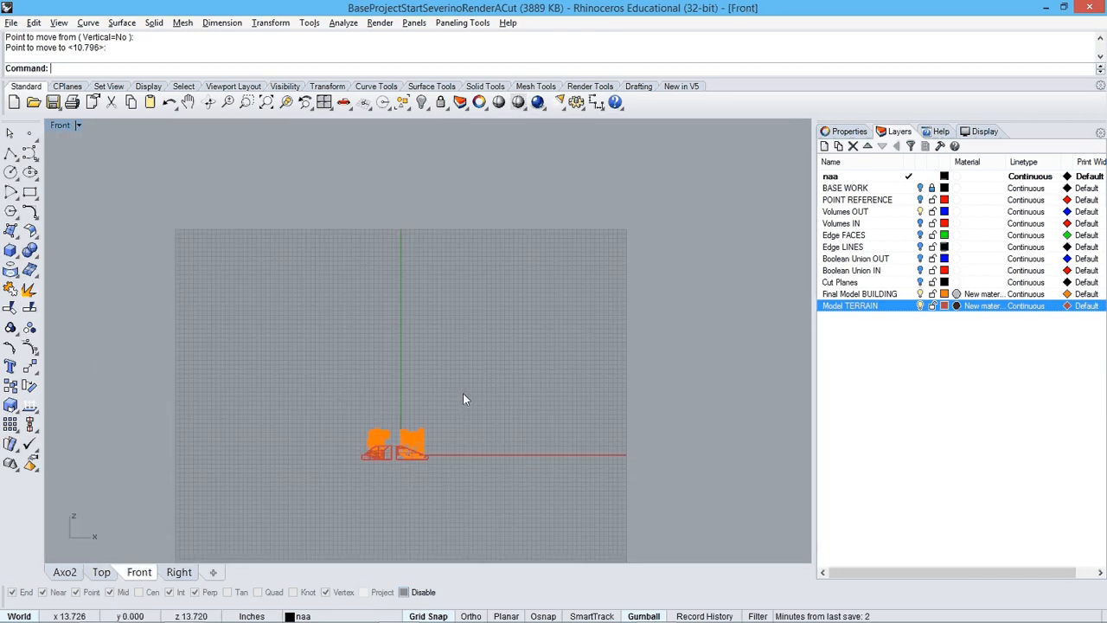
pyautogui.scroll(-2, 459, 398)
pyautogui.click(567, 108)
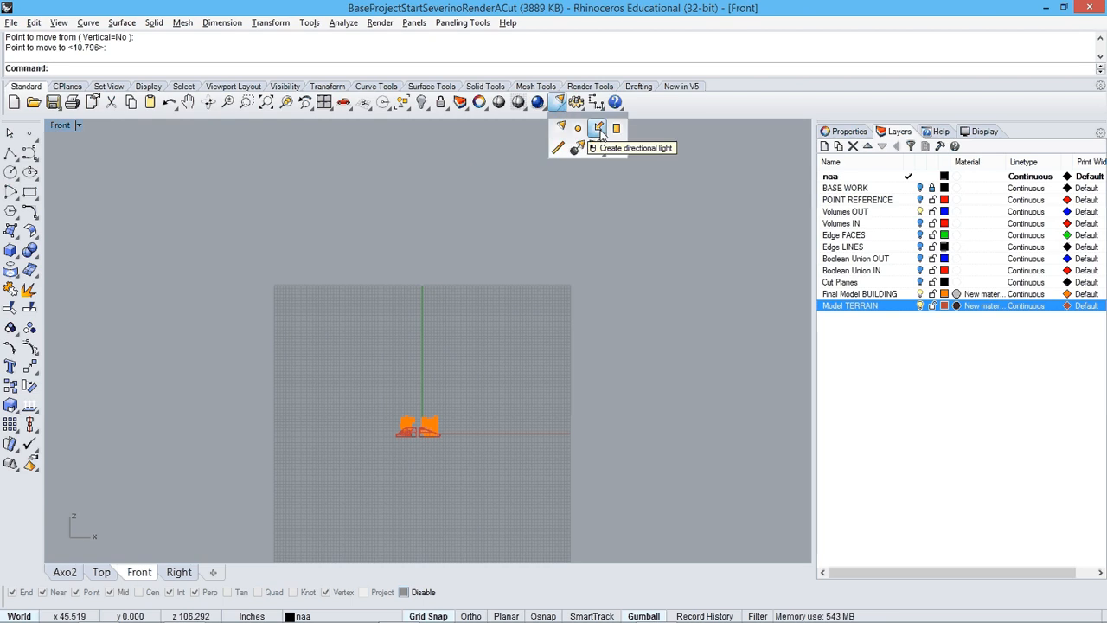
pyautogui.click(601, 128)
pyautogui.scroll(-1, 415, 439)
pyautogui.scroll(2, 413, 445)
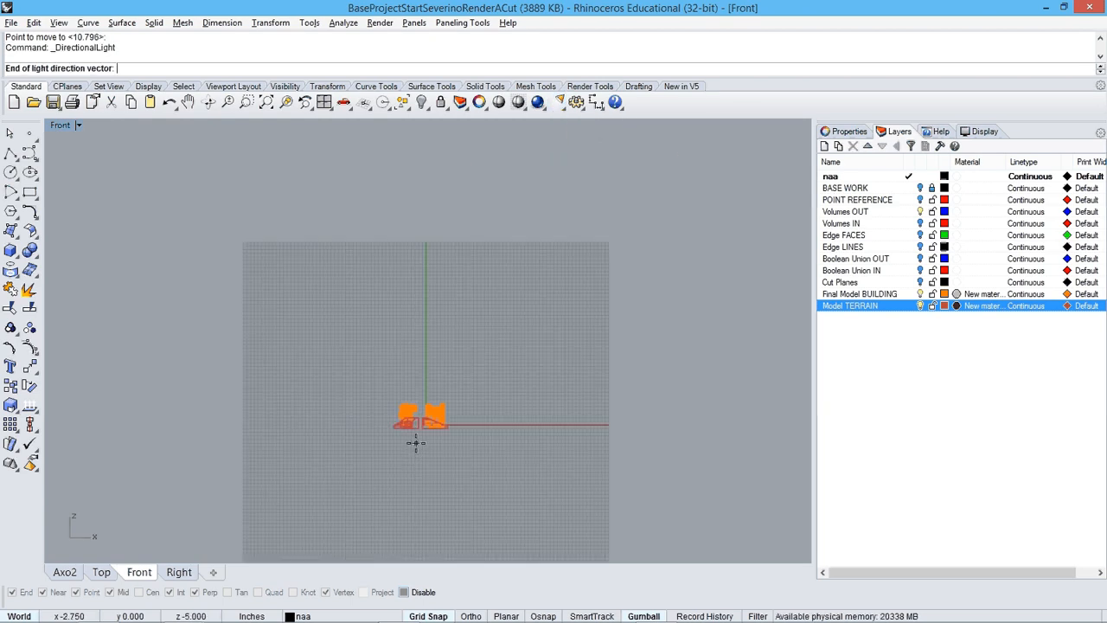
pyautogui.click(415, 443)
pyautogui.click(578, 197)
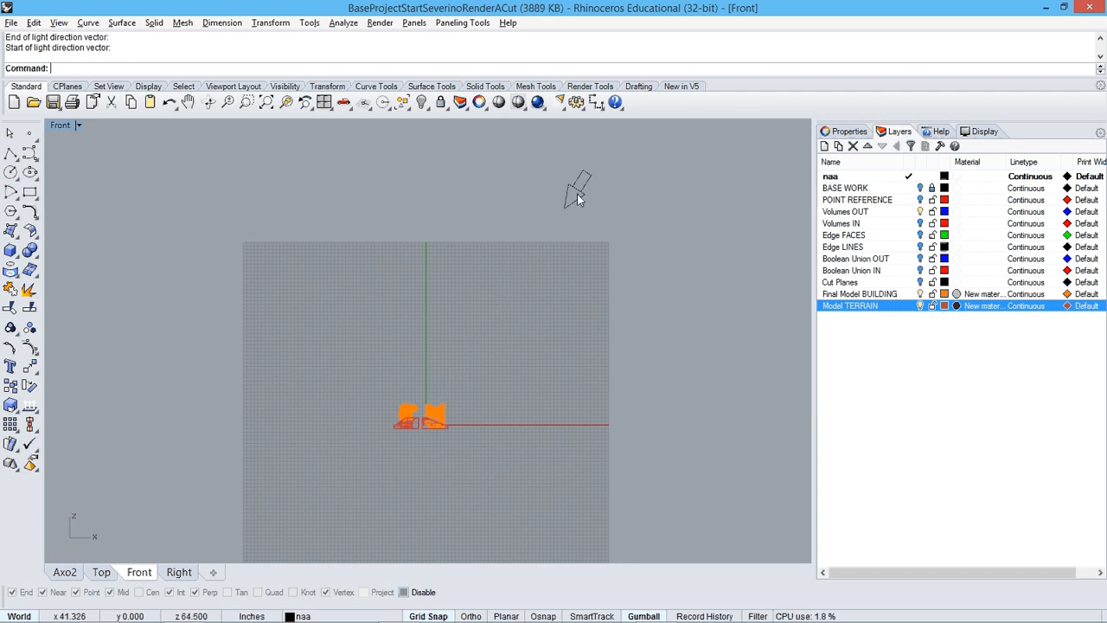
# Step: In the Top view, rotate the directional light counterclockwise around the models so it shines from the +Y side
pyautogui.hotkey('ctrl', 'Tab')
pyautogui.hotkey('ctrl', 'Tab')
pyautogui.hotkey('ctrl', 'Tab')
pyautogui.scroll(-2, 542, 384)
pyautogui.moveTo(542, 384); pyautogui.dragTo(596, 432)
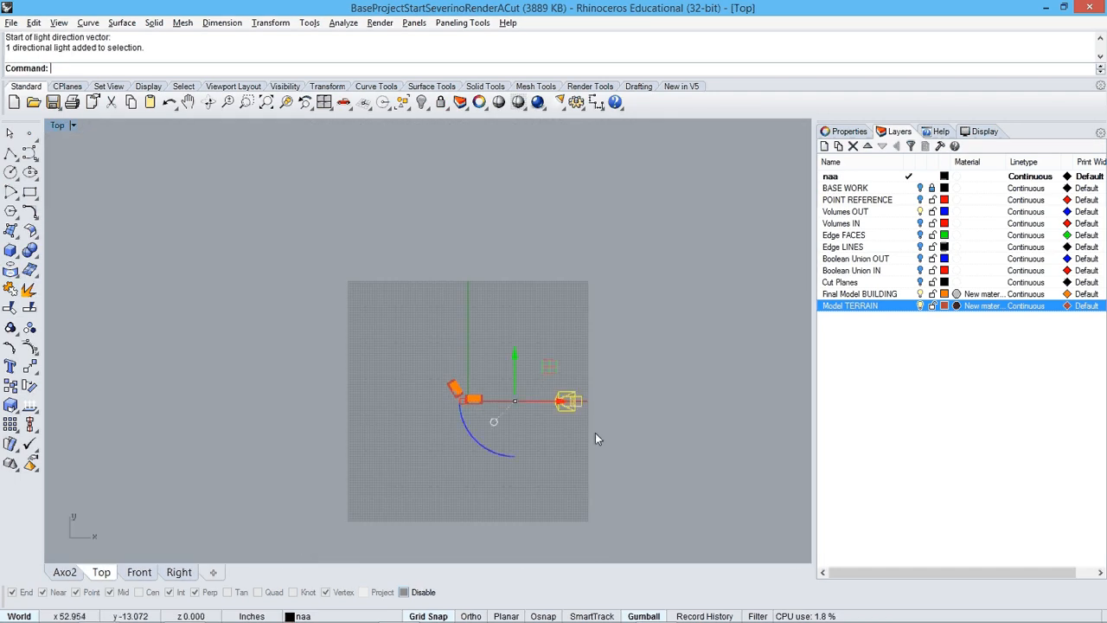
pyautogui.write('rotate')
pyautogui.press('Return')
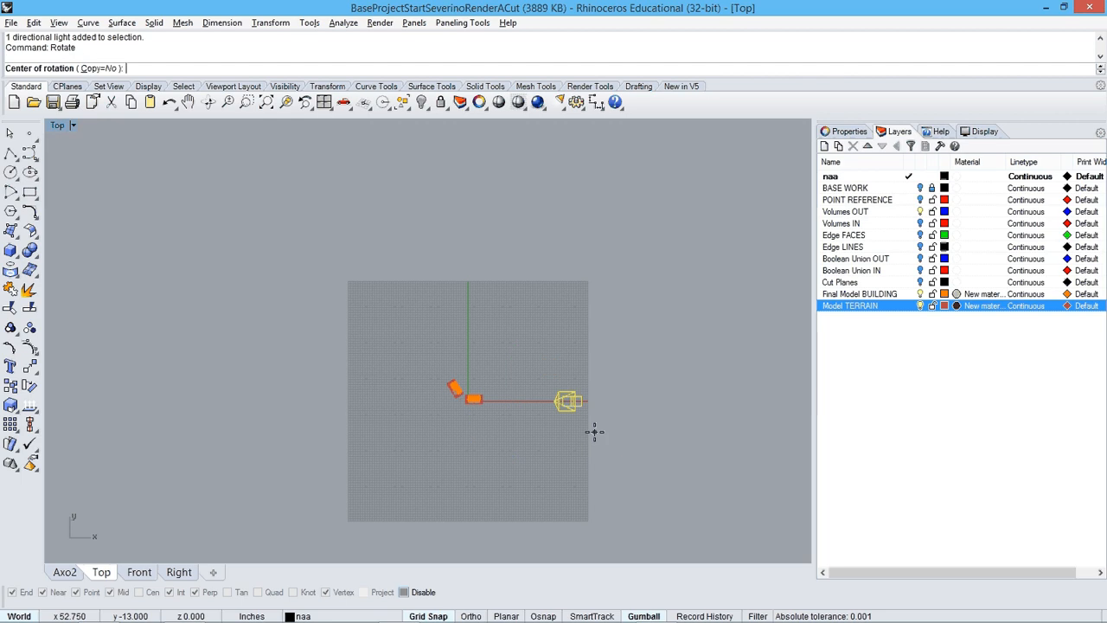
pyautogui.click(468, 398)
pyautogui.click(621, 400)
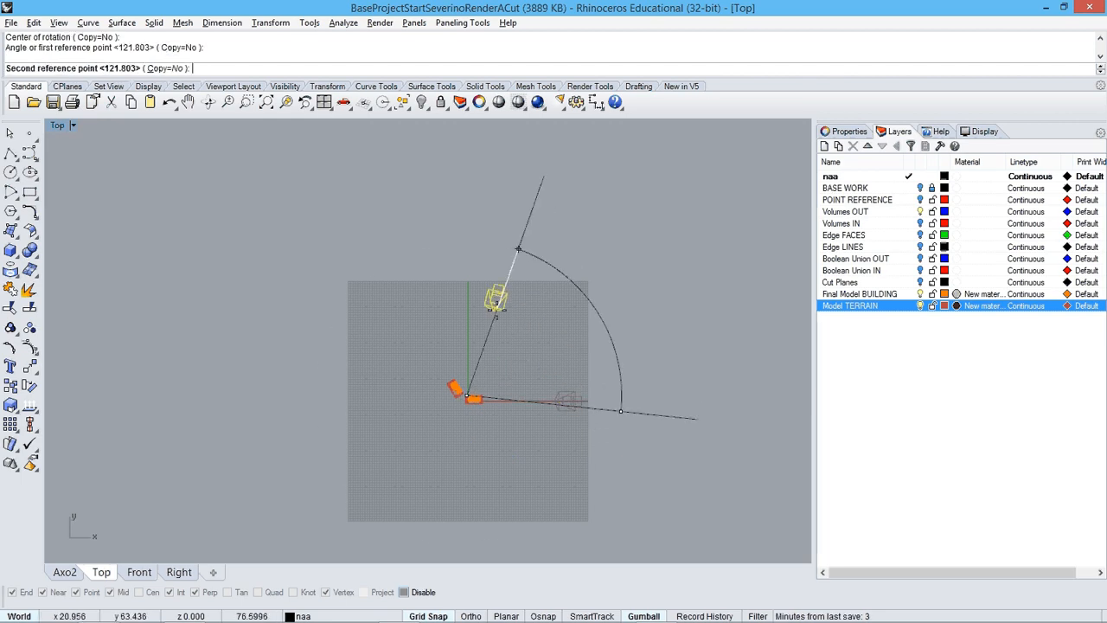
pyautogui.click(535, 257)
pyautogui.scroll(4, 476, 372)
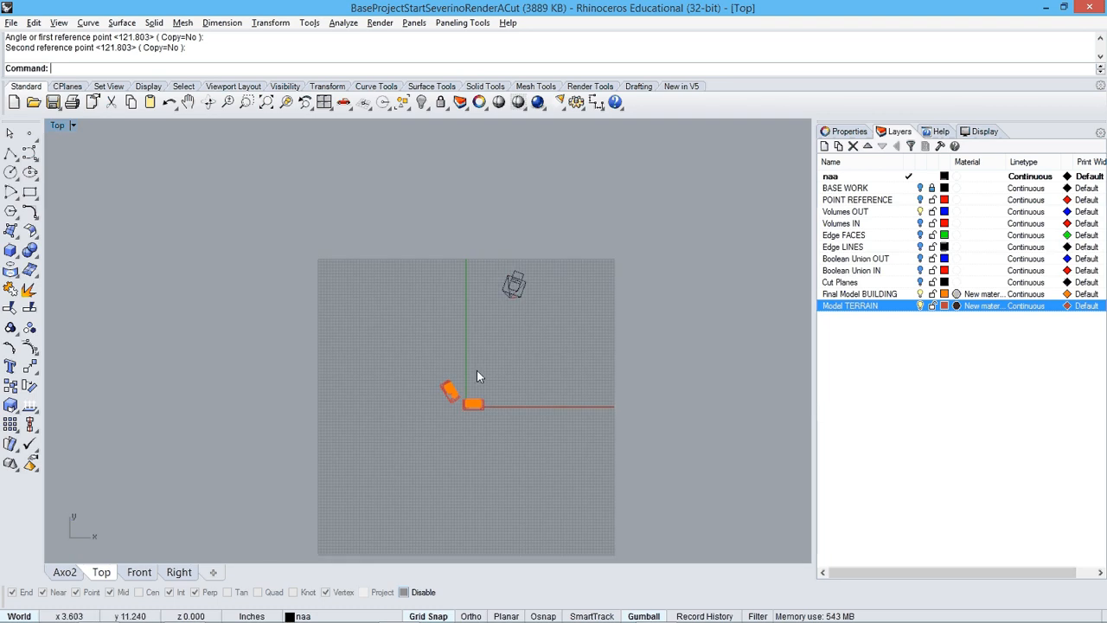
# Step: Frame both model halves in the Axo2 viewport from the +Y side, with the original's cut face seen squarely
pyautogui.scroll(-3, 477, 377)
pyautogui.hotkey('ctrl', 'Tab')
pyautogui.hotkey('ctrl', 'Tab')
pyautogui.hotkey('ctrl', 'Tab')
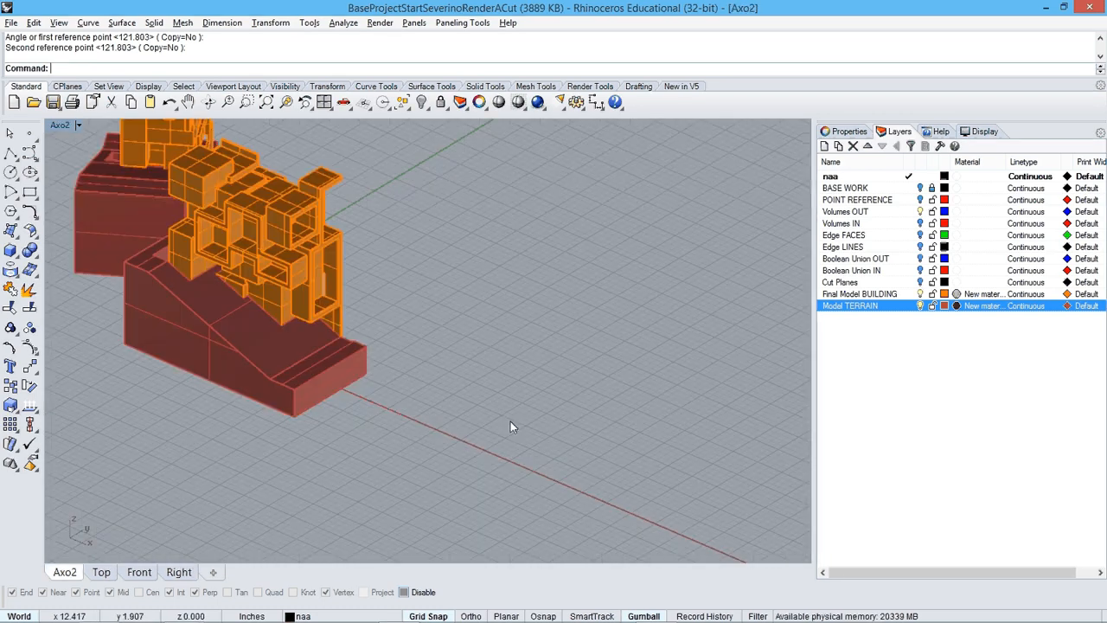
pyautogui.moveTo(455, 328)
pyautogui.mouseDown(button='right')
pyautogui.moveTo(309, 344)
pyautogui.moveTo(588, 395)
pyautogui.moveTo(478, 354)
pyautogui.mouseUp(button='right')
pyautogui.click(844, 131)
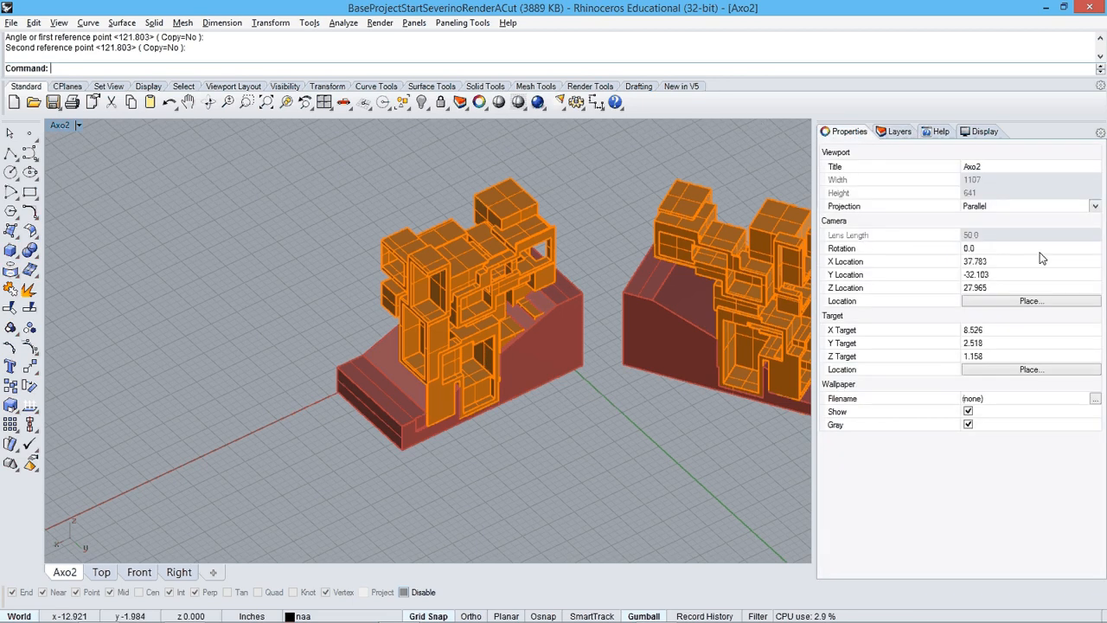
pyautogui.keyDown('shift'); pyautogui.moveTo(653, 471); pyautogui.dragTo(450, 425, button='right'); pyautogui.keyUp('shift')
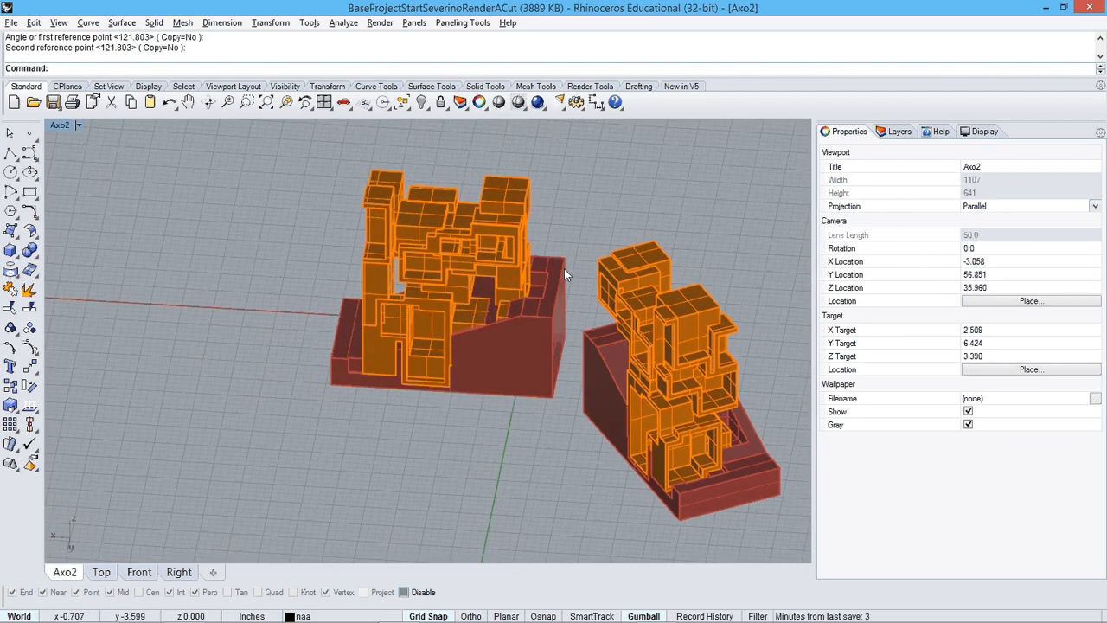
pyautogui.moveTo(561, 327); pyautogui.dragTo(364, 430, button='right')
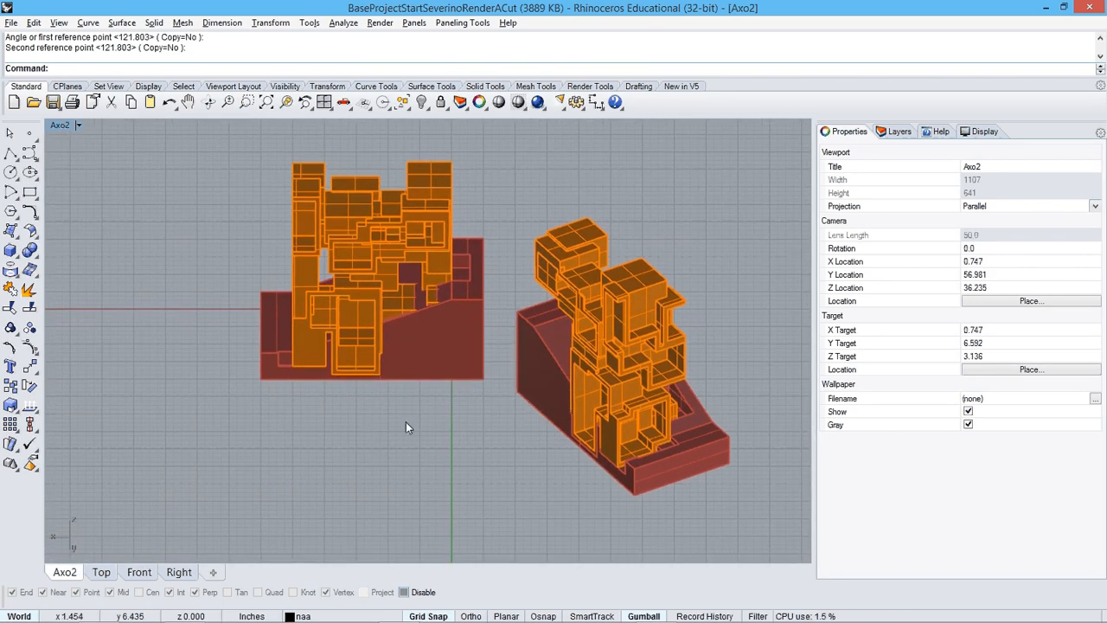
pyautogui.scroll(4, 405, 421)
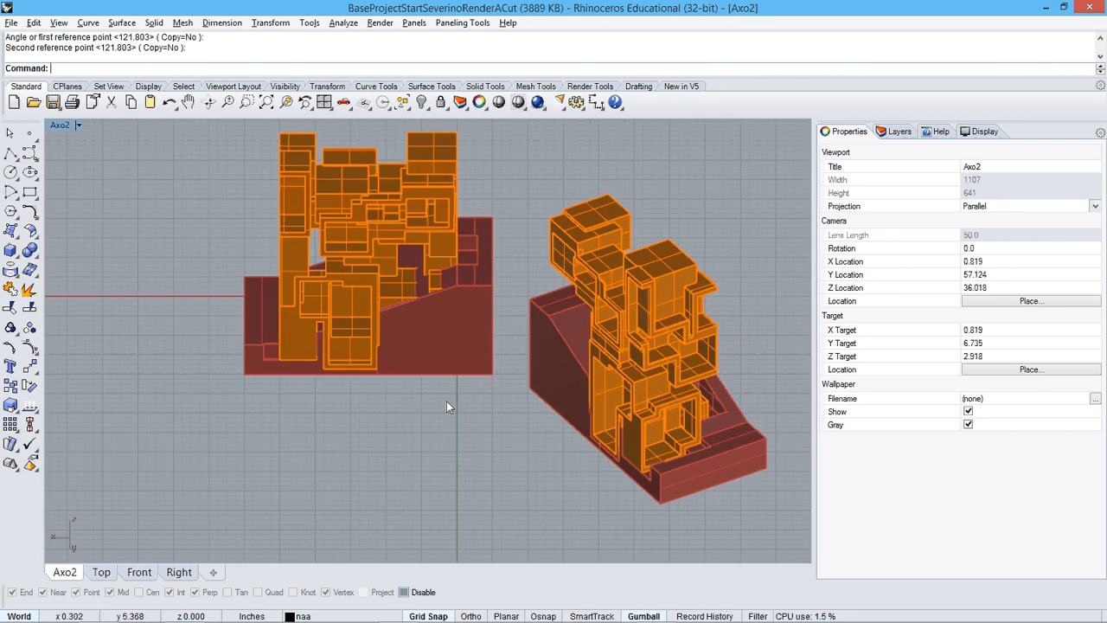
pyautogui.keyDown('shift'); pyautogui.moveTo(447, 400); pyautogui.dragTo(388, 420, button='right'); pyautogui.keyUp('shift')
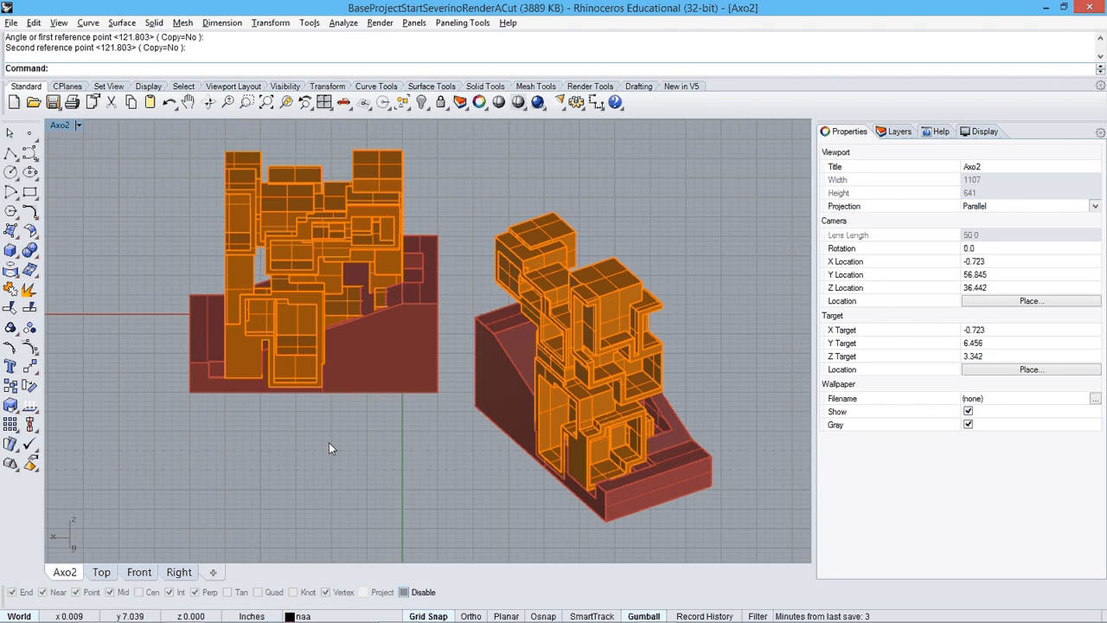
pyautogui.keyDown('shift'); pyautogui.moveTo(368, 454); pyautogui.dragTo(359, 457, button='right'); pyautogui.keyUp('shift')
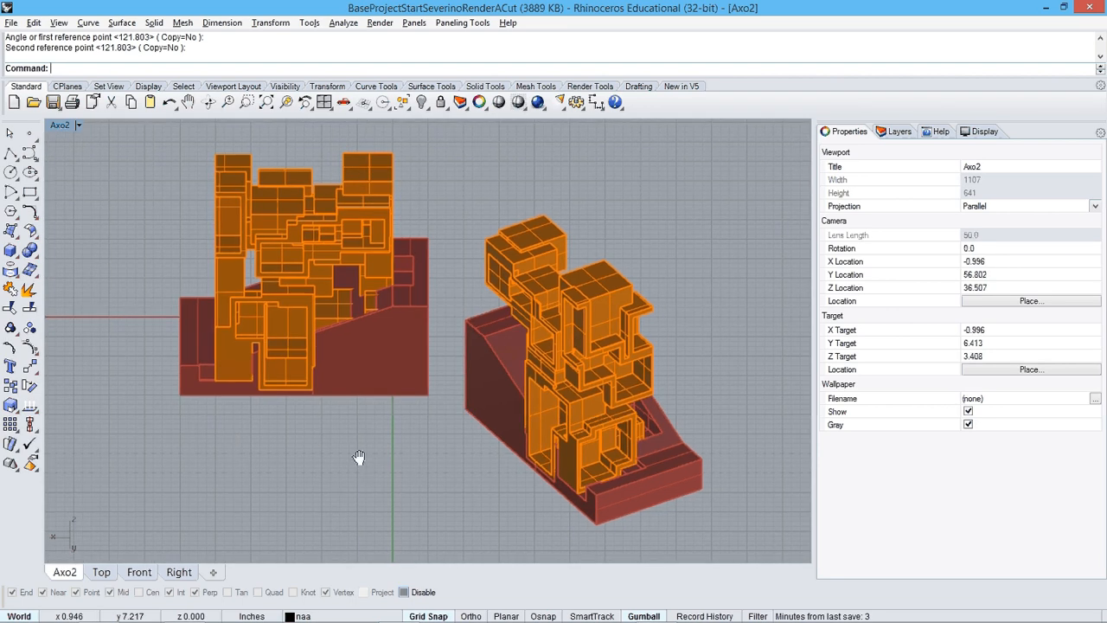
pyautogui.scroll(2, 359, 458)
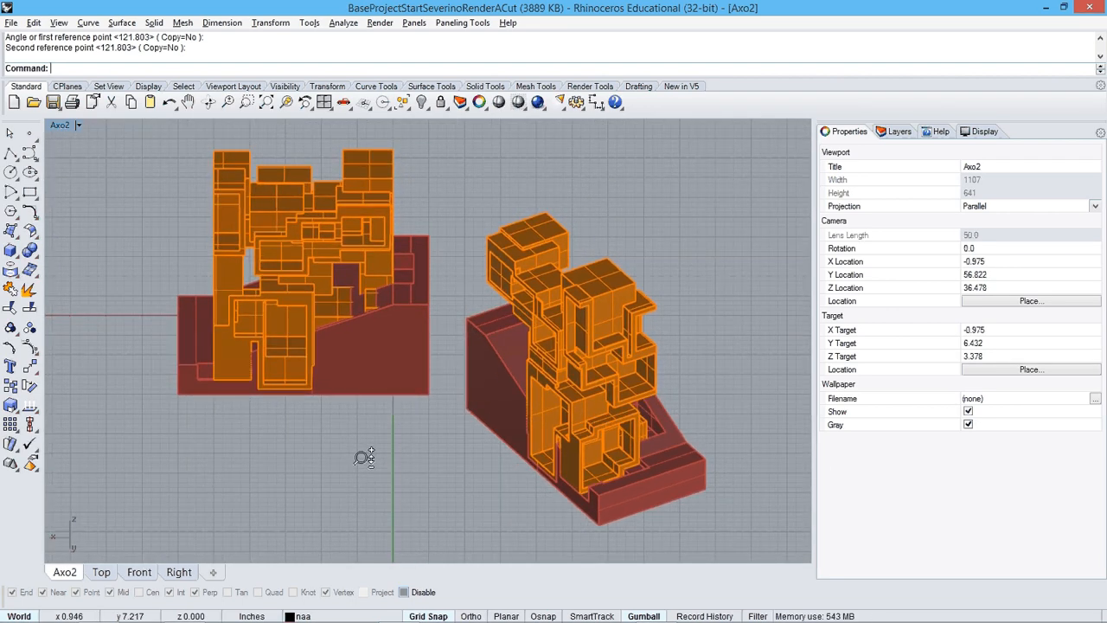
pyautogui.keyDown('shift'); pyautogui.moveTo(380, 445); pyautogui.dragTo(379, 448, button='right'); pyautogui.keyUp('shift')
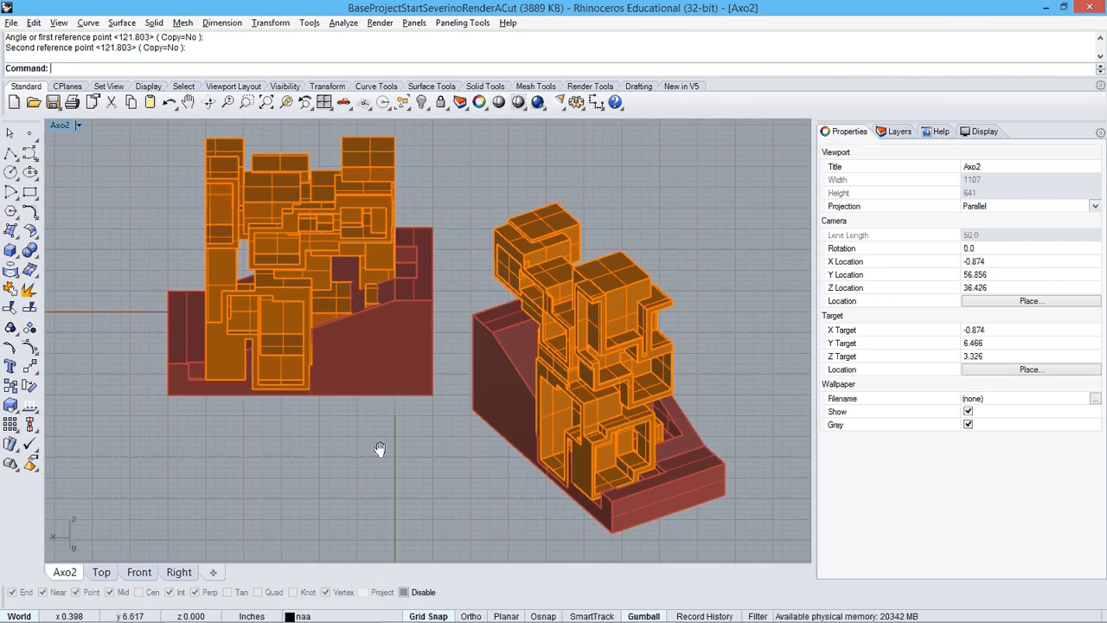
# Step: Save the current viewport as a named view called Axo3
pyautogui.click(63, 127)
pyautogui.moveTo(87, 357)
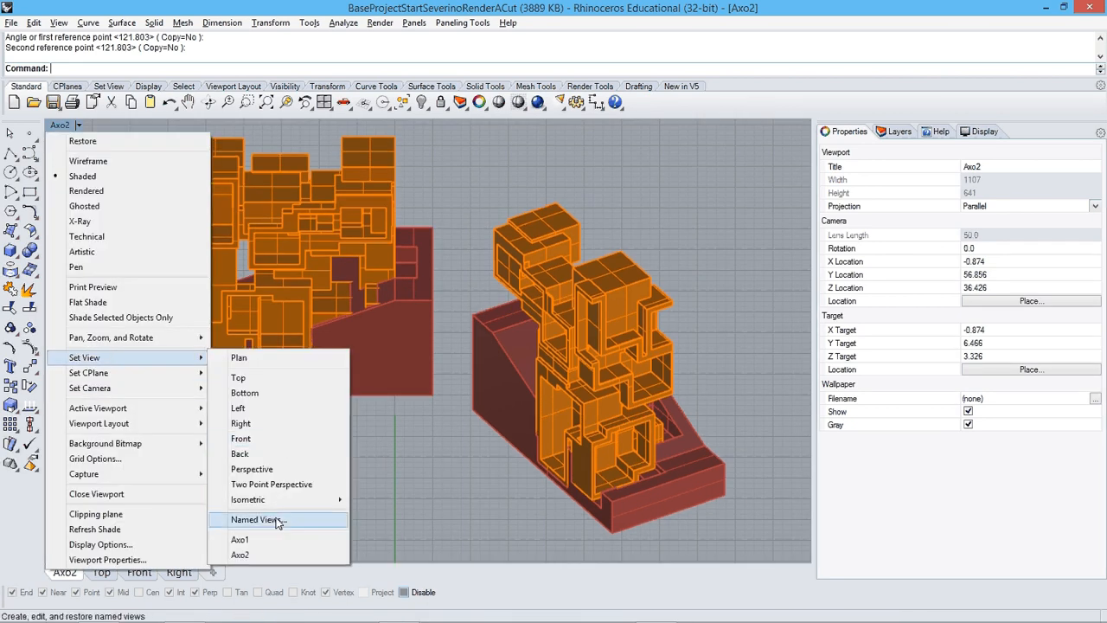
pyautogui.click(273, 520)
pyautogui.click(590, 230)
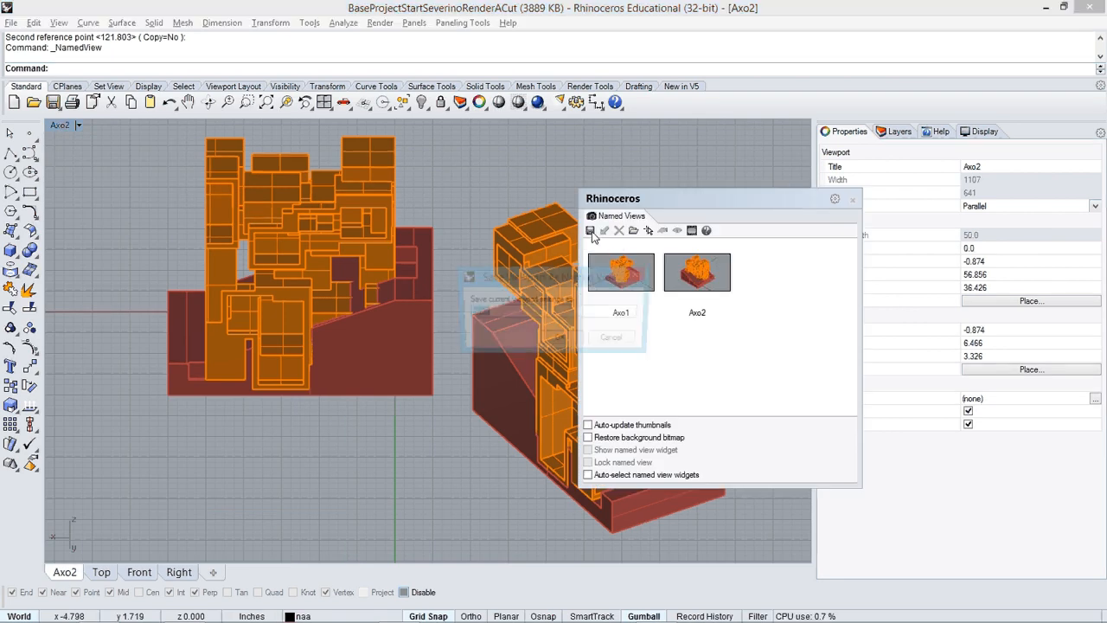
pyautogui.write('Axo3')
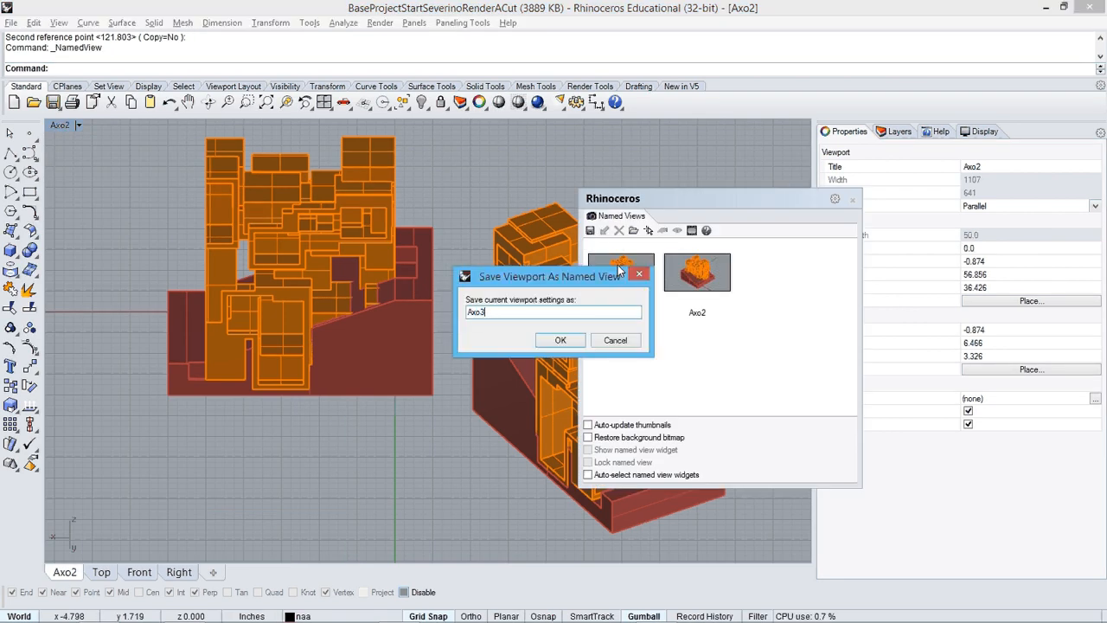
pyautogui.press('Return')
pyautogui.click(852, 199)
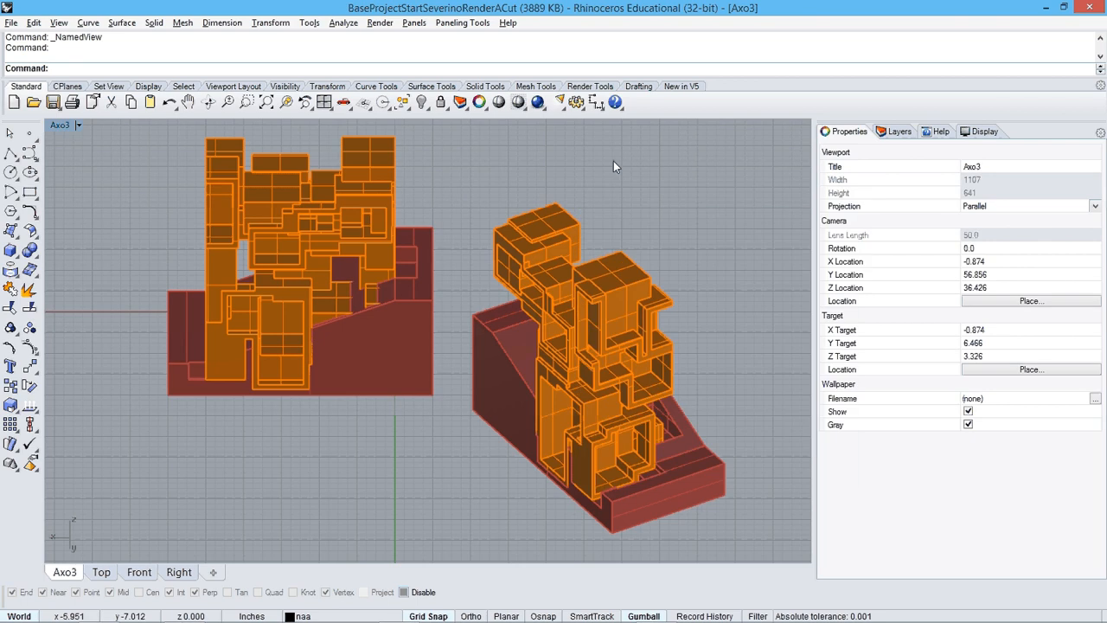
# Step: Render the Axo3 view, close the render without saving the image, and save the model file
pyautogui.click(538, 101)
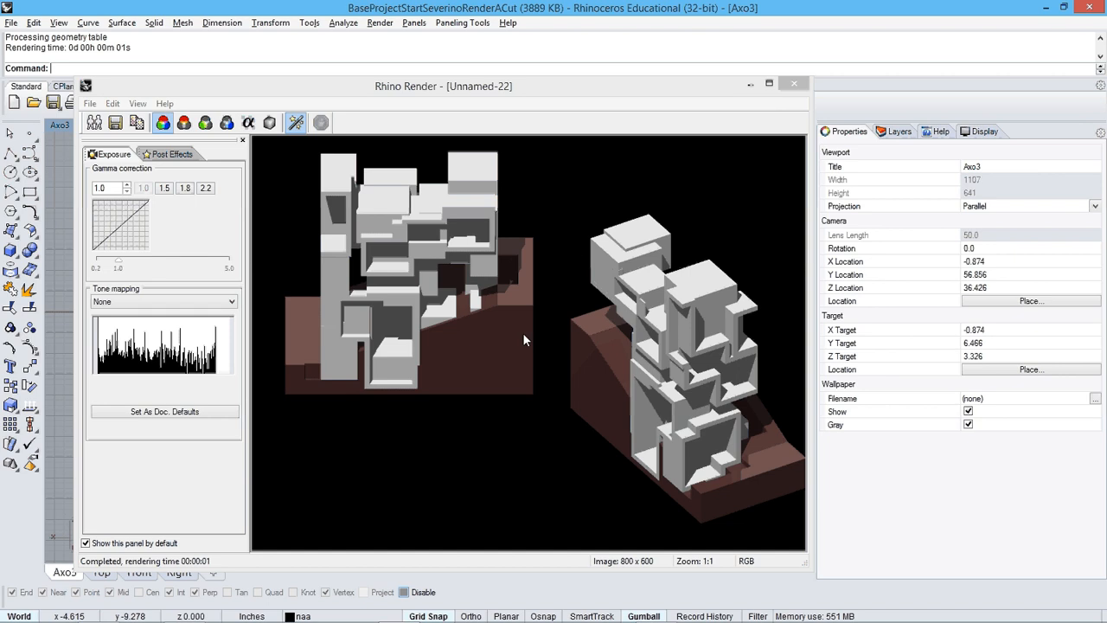
pyautogui.click(794, 83)
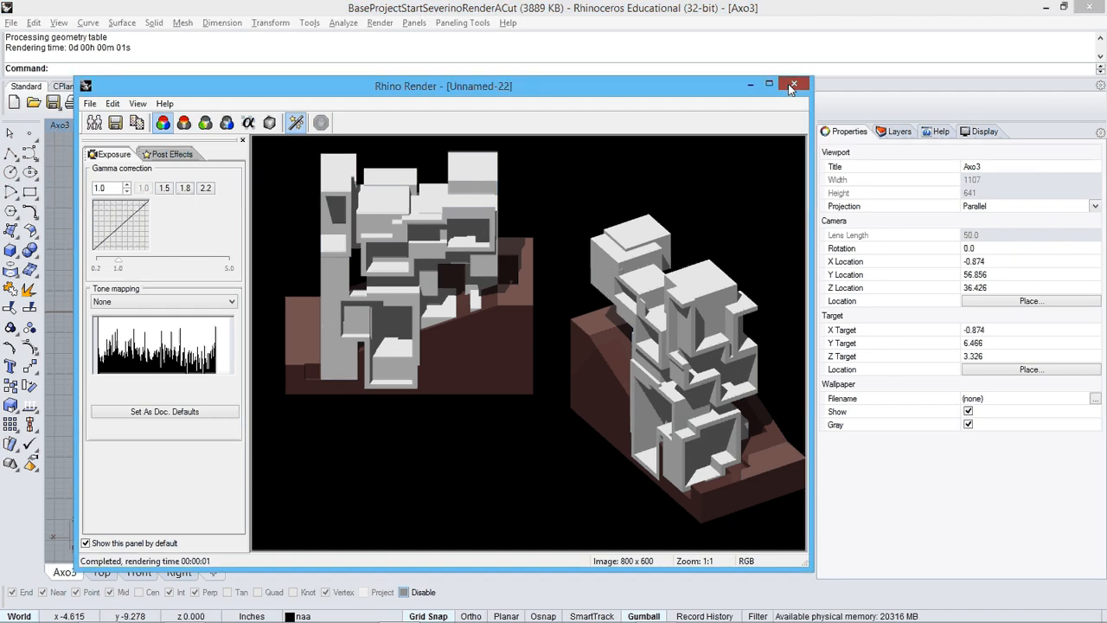
pyautogui.hotkey('ctrl', 's')
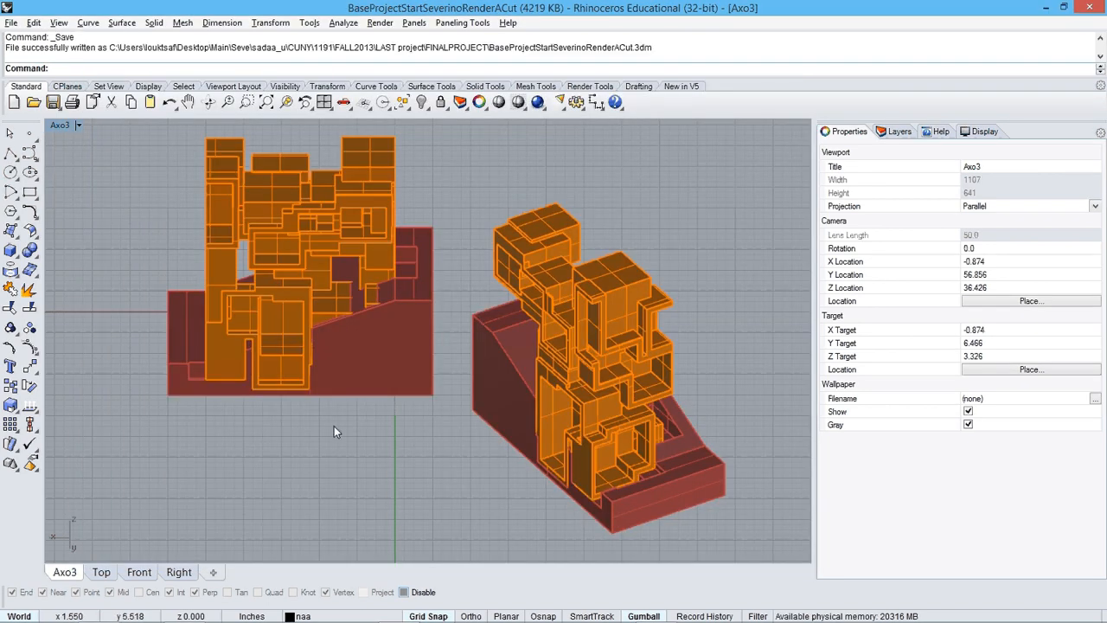
# Step: Explode the two orange building halves into individual surfaces, leaving the terrain pieces intact
pyautogui.moveTo(334, 423); pyautogui.dragTo(564, 373, button='right')
pyautogui.scroll(5, 410, 299)
pyautogui.click(346, 271)
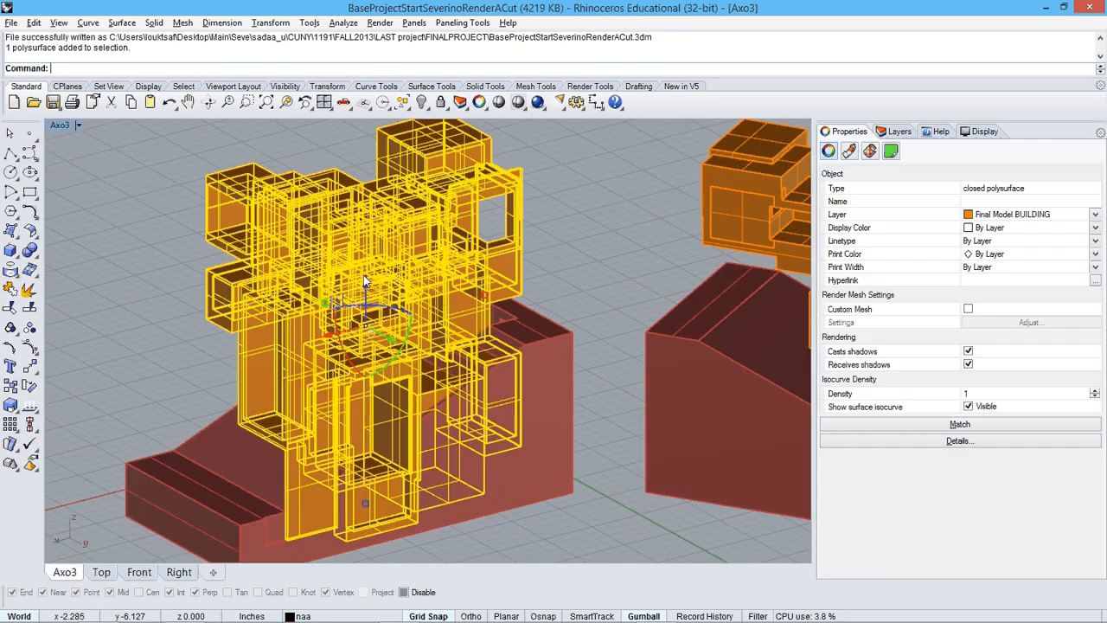
pyautogui.scroll(-5, 372, 292)
pyautogui.keyDown('shift'); pyautogui.click(650, 225); pyautogui.keyUp('shift')
pyautogui.press('Up')
pyautogui.write('Explode')
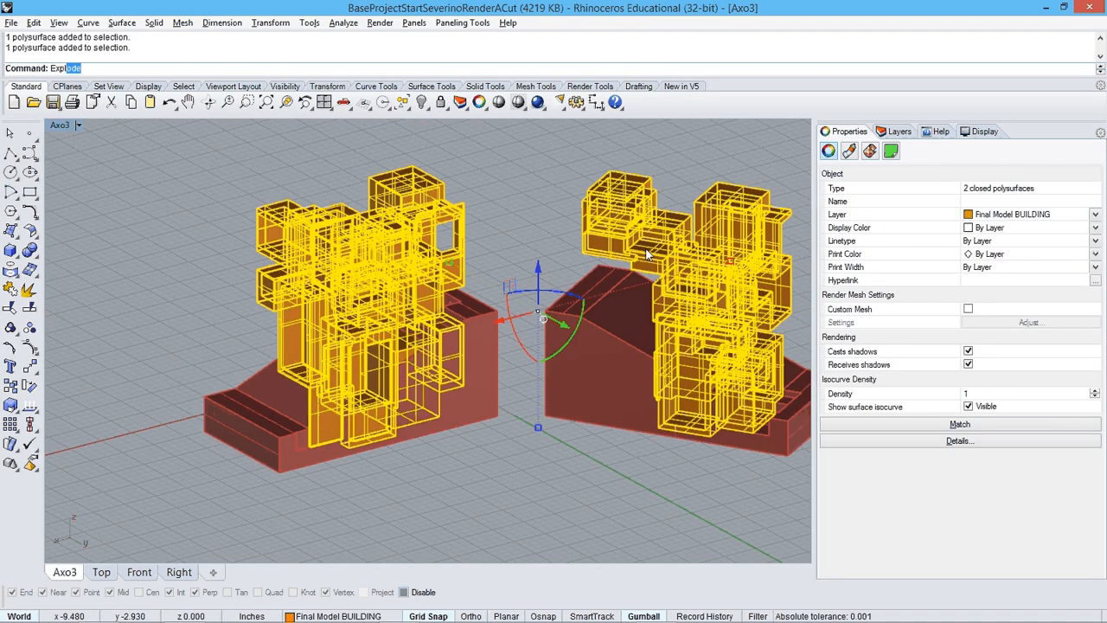
pyautogui.press('Return')
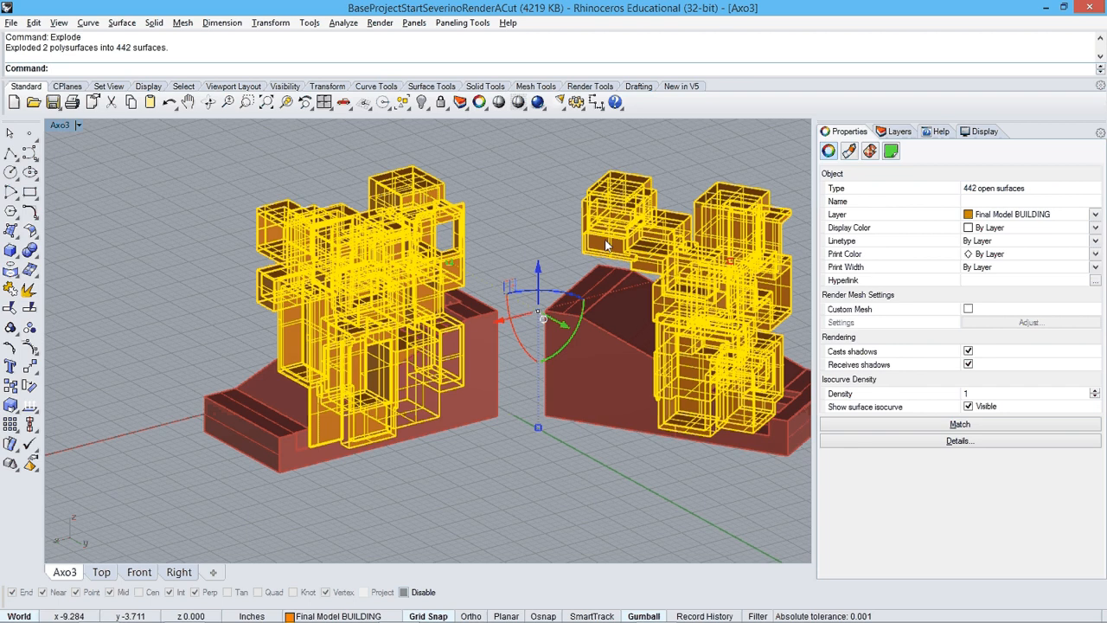
pyautogui.click(498, 180)
pyautogui.click(408, 180)
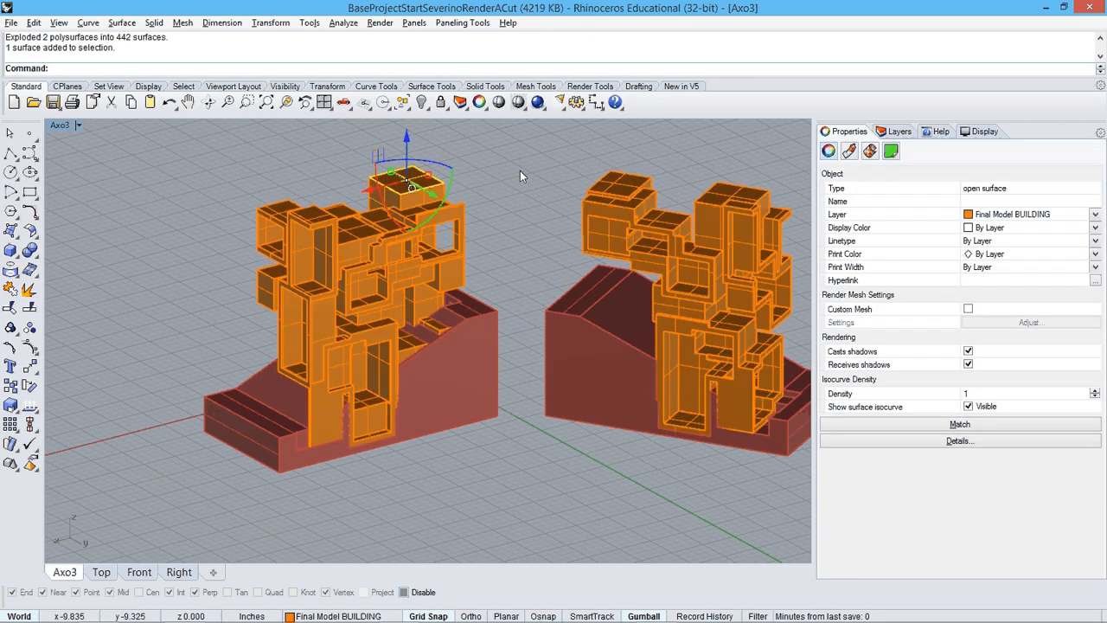
pyautogui.click(520, 171)
# Step: Select the three cut-face surfaces on the original building half: upper shaft frame, stepped middle frame and lower wall frame
pyautogui.scroll(6, 400, 216)
pyautogui.scroll(2, 267, 291)
pyautogui.click(265, 223)
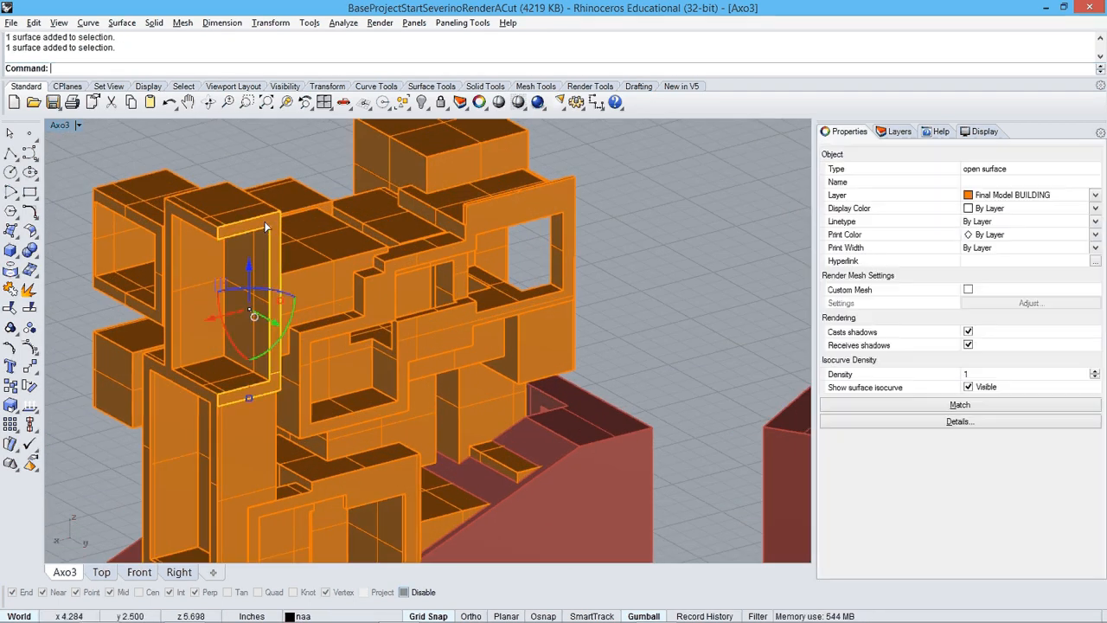
pyautogui.keyDown('shift'); pyautogui.click(335, 326); pyautogui.keyUp('shift')
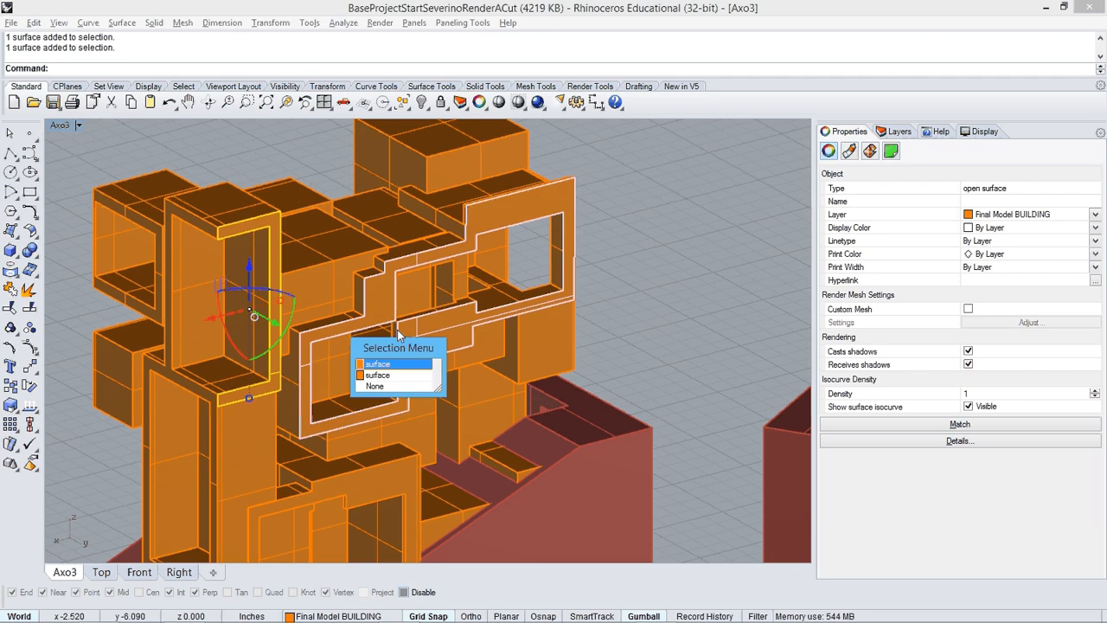
pyautogui.click(383, 368)
pyautogui.keyDown('shift'); pyautogui.moveTo(389, 475); pyautogui.dragTo(418, 336, button='right'); pyautogui.keyUp('shift')
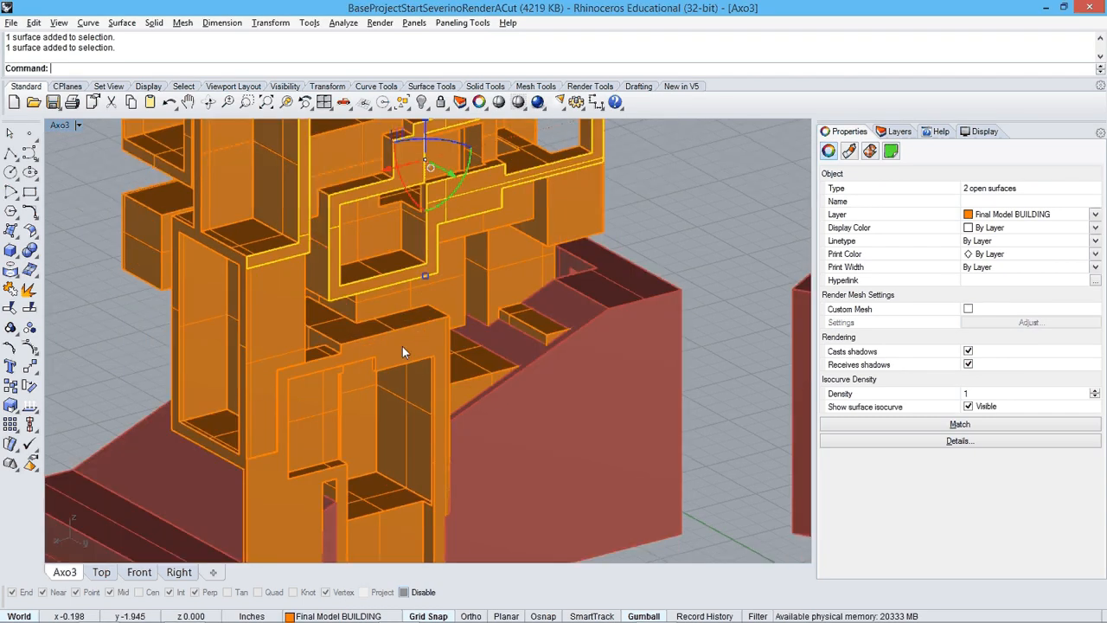
pyautogui.keyDown('shift'); pyautogui.click(403, 347); pyautogui.keyUp('shift')
pyautogui.click(448, 386)
pyautogui.keyDown('shift'); pyautogui.moveTo(446, 380); pyautogui.dragTo(435, 277, button='right'); pyautogui.keyUp('shift')
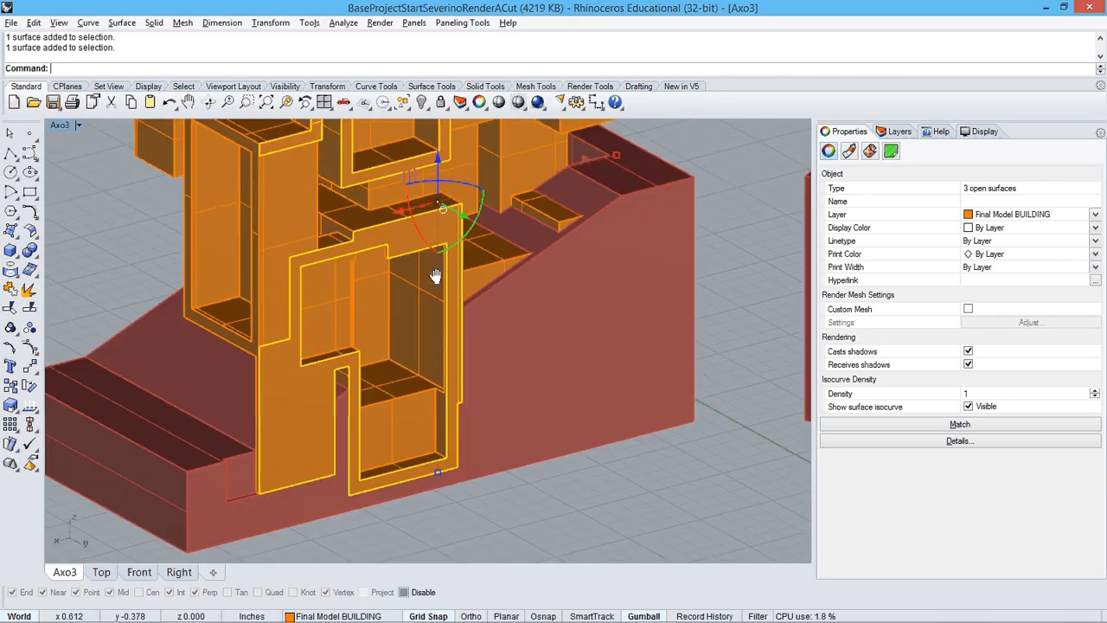
pyautogui.moveTo(437, 354); pyautogui.dragTo(406, 356, button='right')
pyautogui.scroll(-4, 414, 298)
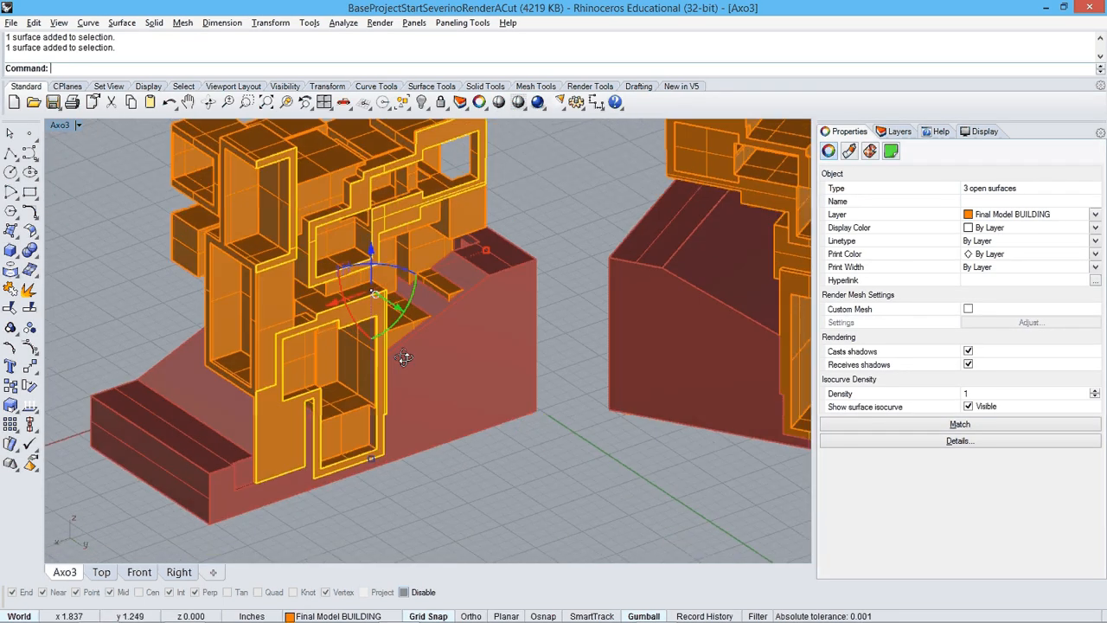
# Step: Create a layer named CUT SURFACE and move the selected cut faces onto it
pyautogui.click(897, 131)
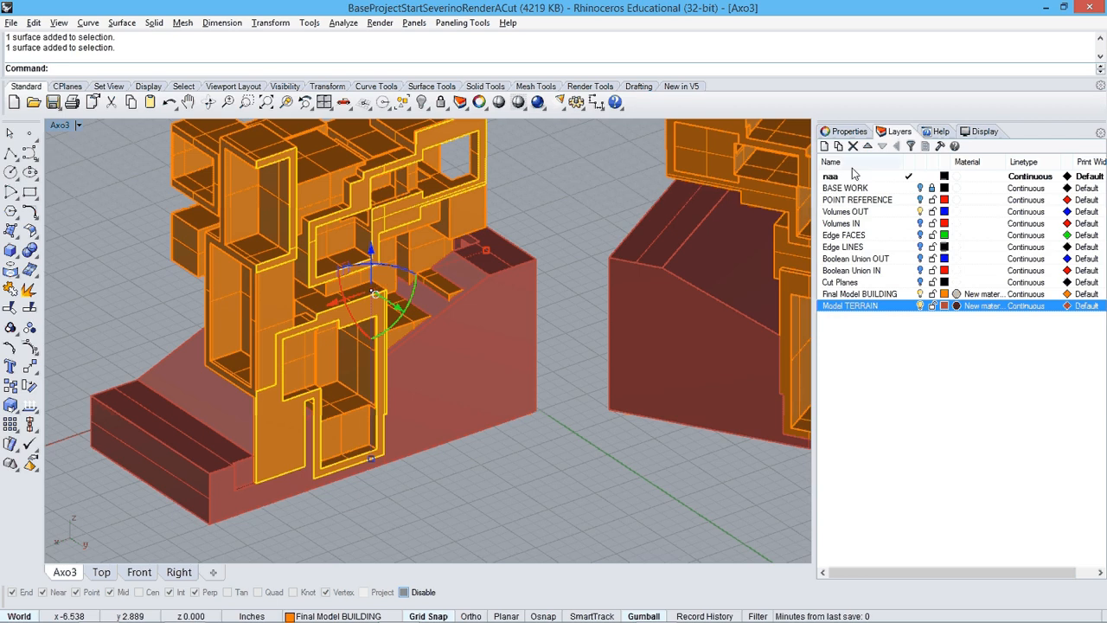
pyautogui.click(826, 147)
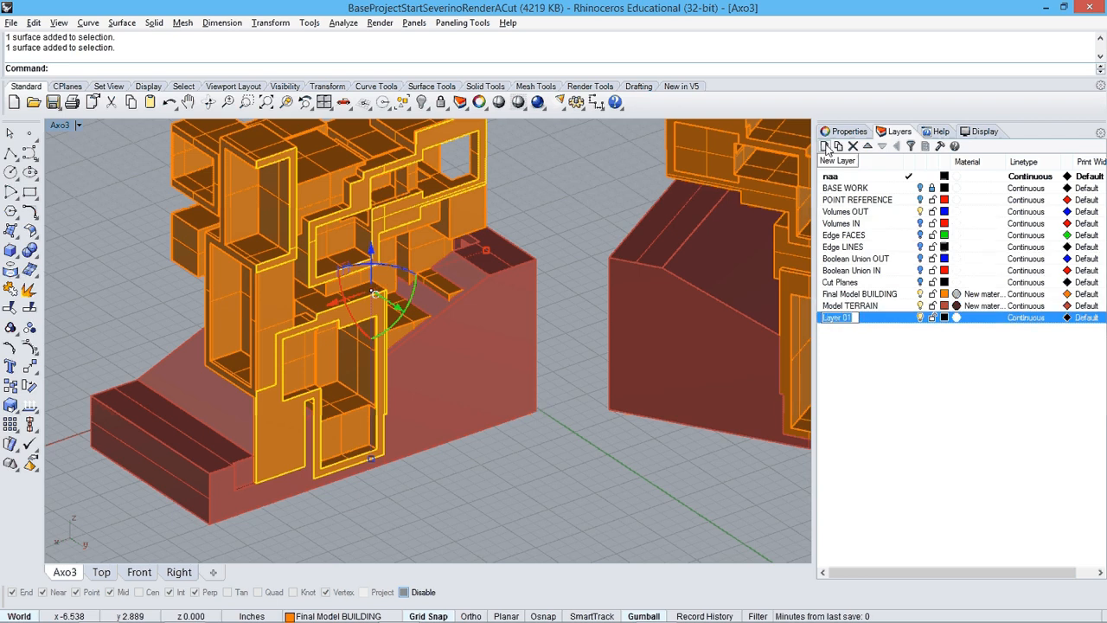
pyautogui.write('CUT SUR')
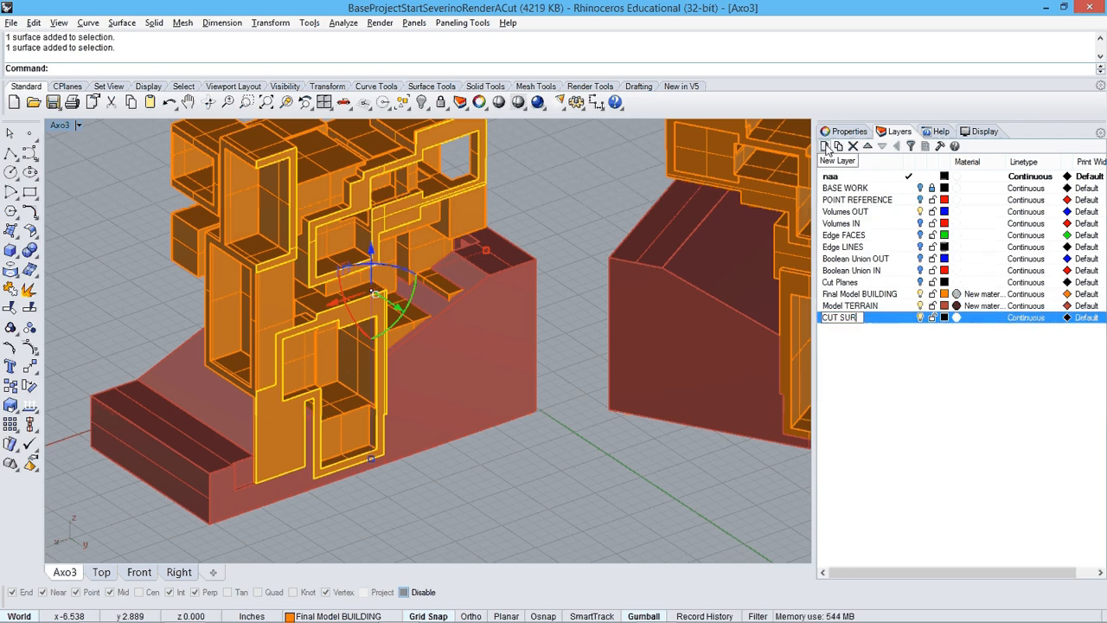
pyautogui.write('FACE')
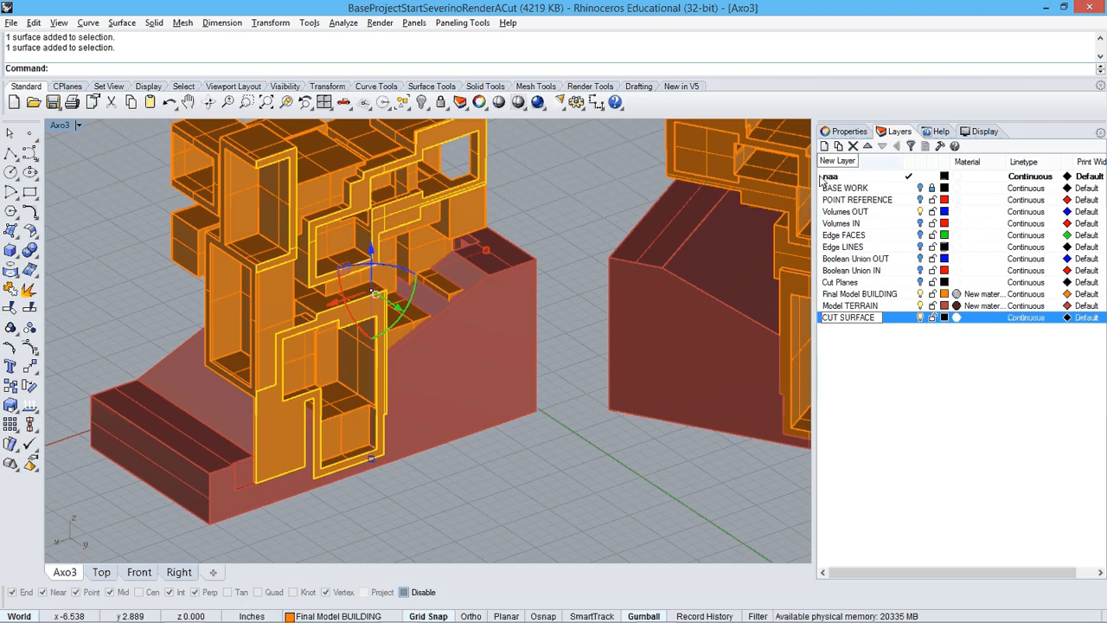
pyautogui.click(883, 369)
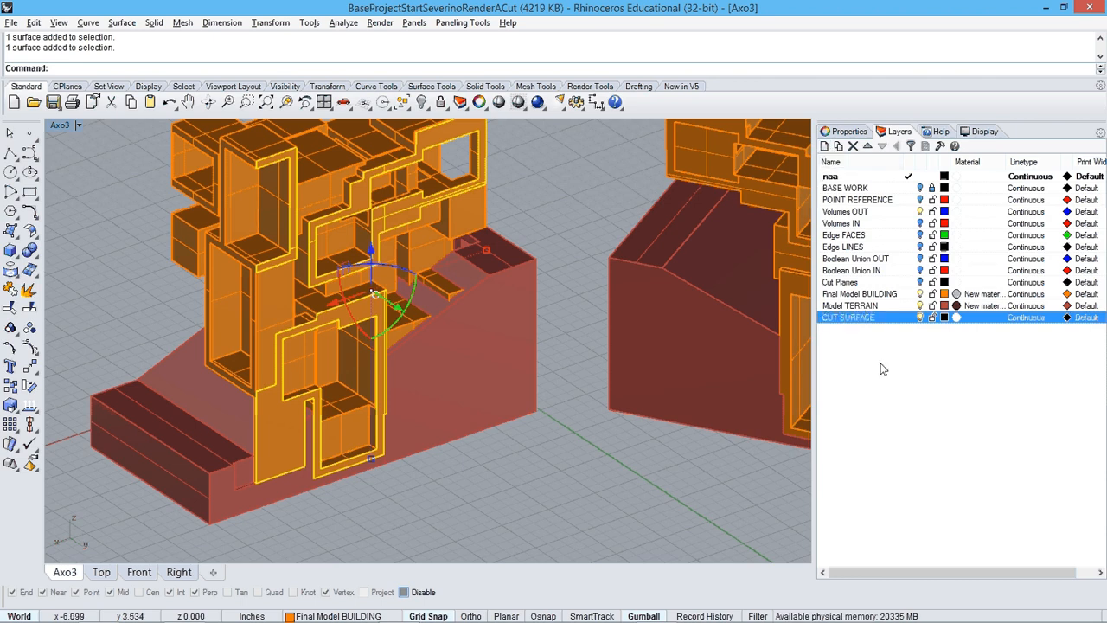
pyautogui.rightClick(856, 318)
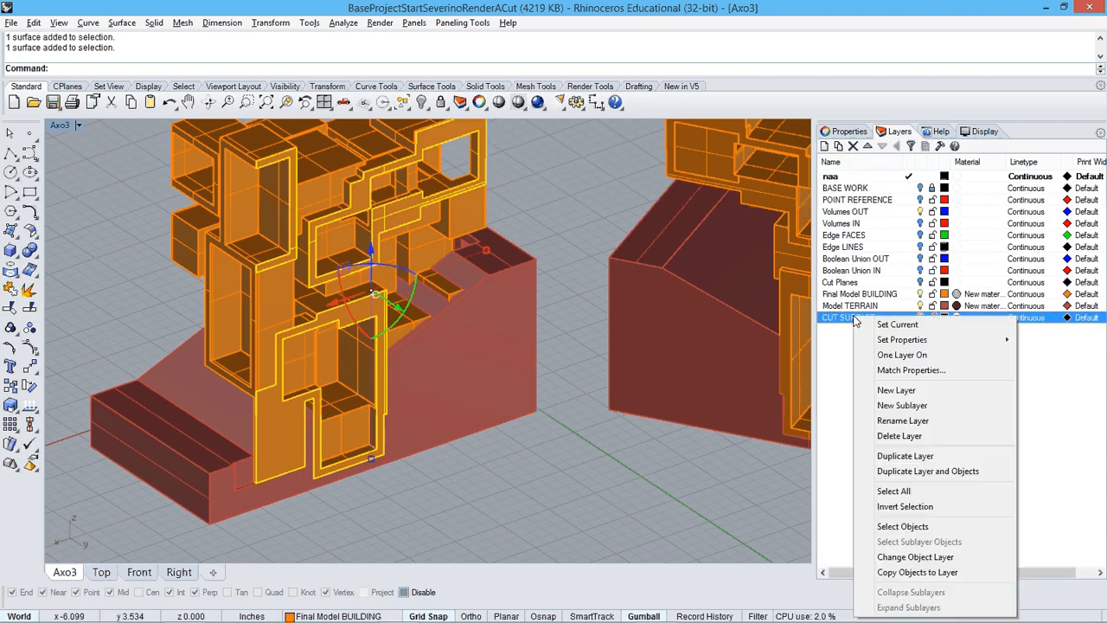
pyautogui.click(909, 557)
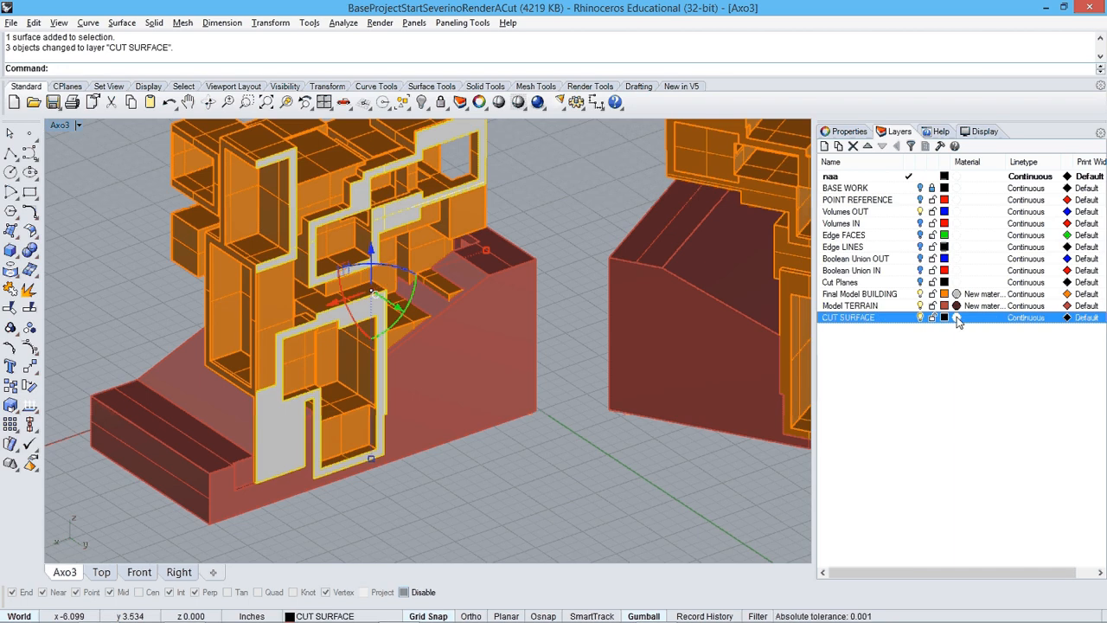
# Step: Give the CUT SURFACE layer a new red material with 7% reflectivity
pyautogui.click(958, 318)
pyautogui.click(373, 314)
pyautogui.moveTo(592, 254); pyautogui.dragTo(539, 226)
pyautogui.click(595, 447)
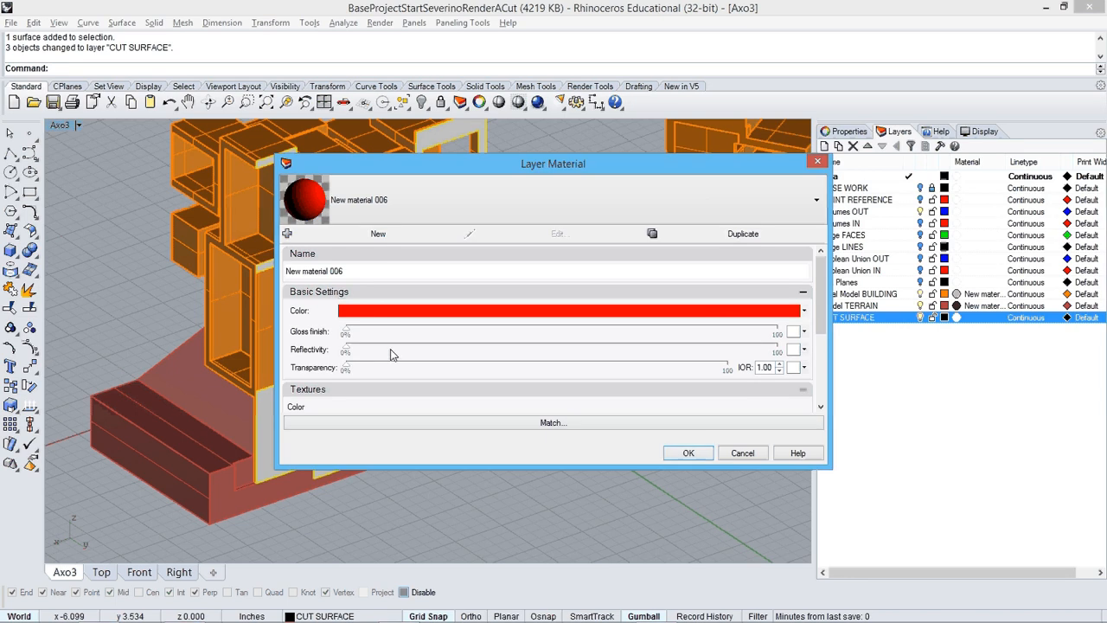
pyautogui.moveTo(347, 351); pyautogui.dragTo(374, 352)
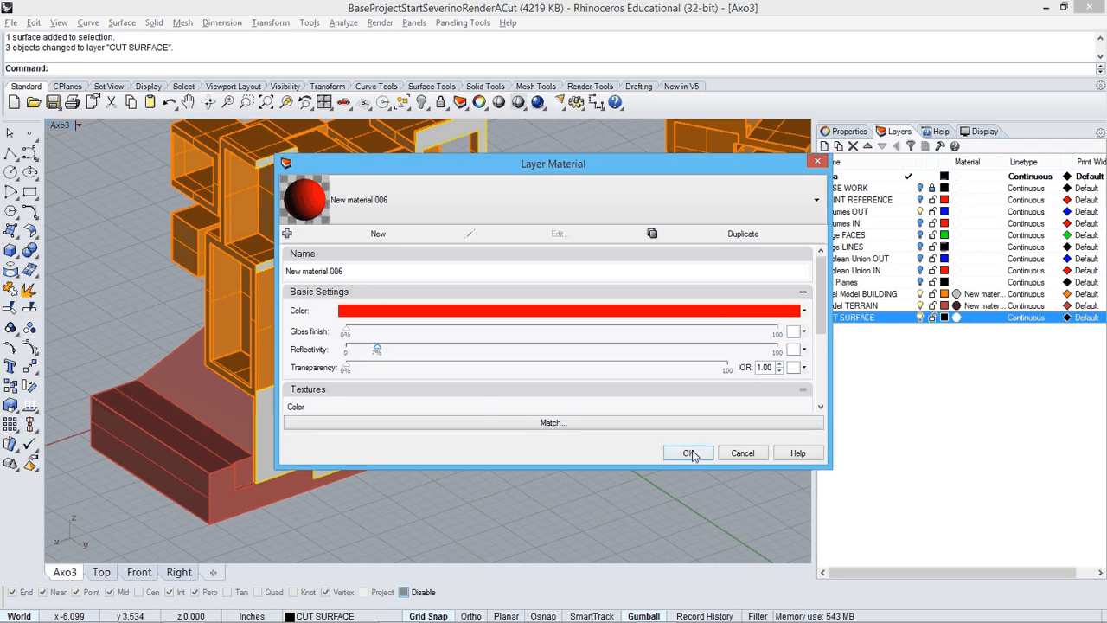
pyautogui.click(691, 455)
pyautogui.click(534, 514)
pyautogui.moveTo(485, 401); pyautogui.dragTo(462, 394, button='right')
pyautogui.scroll(6, 380, 318)
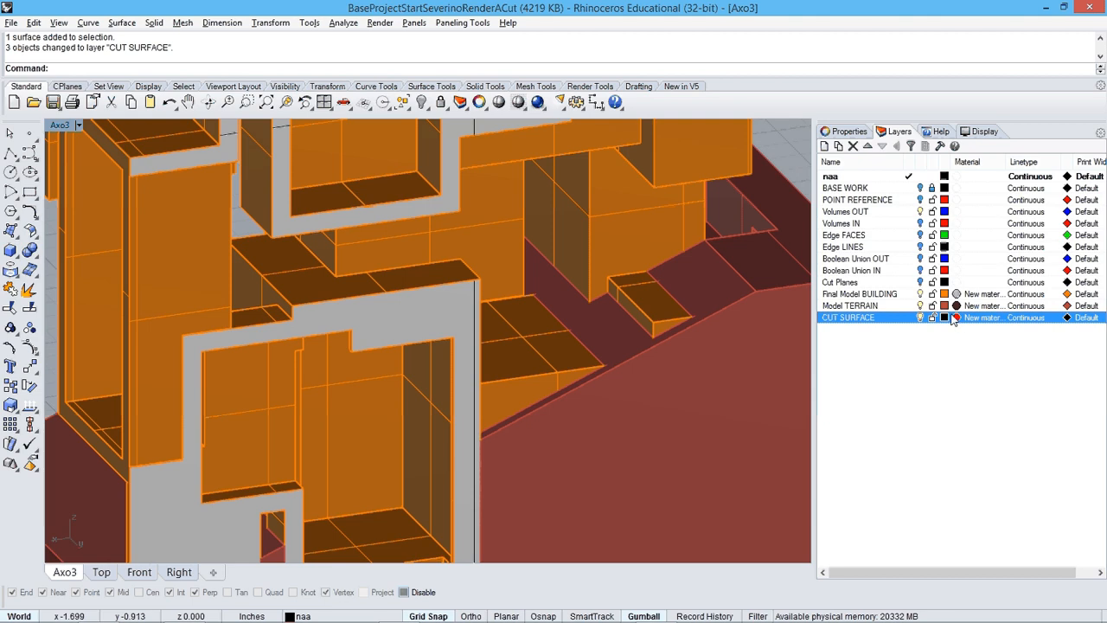
# Step: Select the three matching cut-face surfaces on the second building half and move them to the CUT SURFACE layer
pyautogui.scroll(-6, 451, 350)
pyautogui.keyDown('shift'); pyautogui.moveTo(529, 404); pyautogui.dragTo(379, 405, button='right'); pyautogui.keyUp('shift')
pyautogui.scroll(-5, 379, 404)
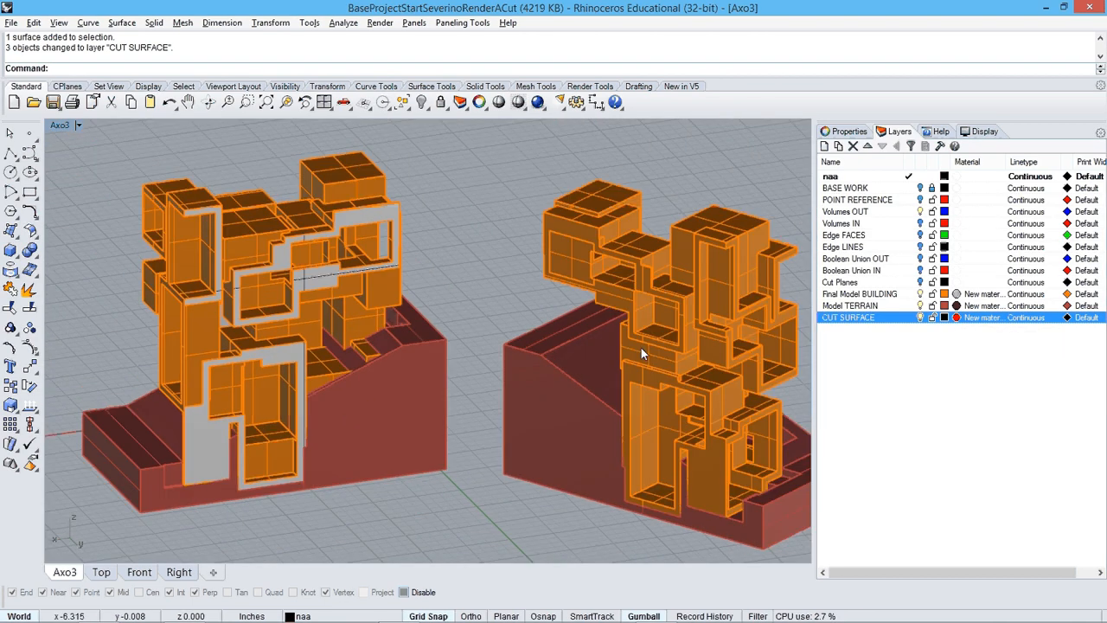
pyautogui.scroll(7, 641, 348)
pyautogui.scroll(-3, 527, 242)
pyautogui.click(490, 217)
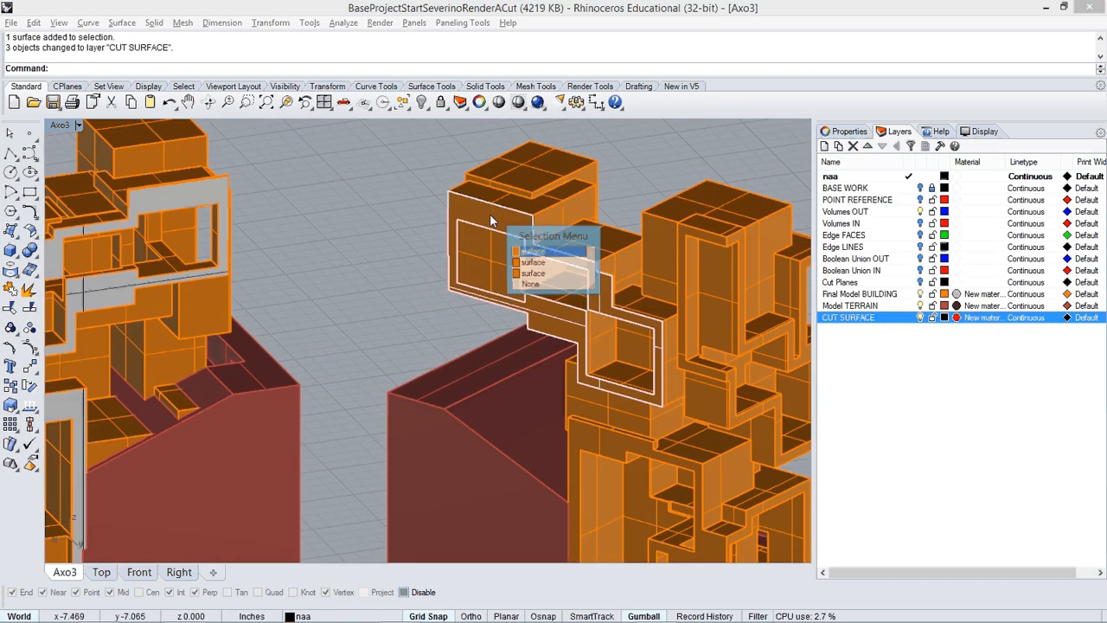
pyautogui.click(531, 251)
pyautogui.scroll(3, 678, 240)
pyautogui.keyDown('shift'); pyautogui.click(676, 237); pyautogui.keyUp('shift')
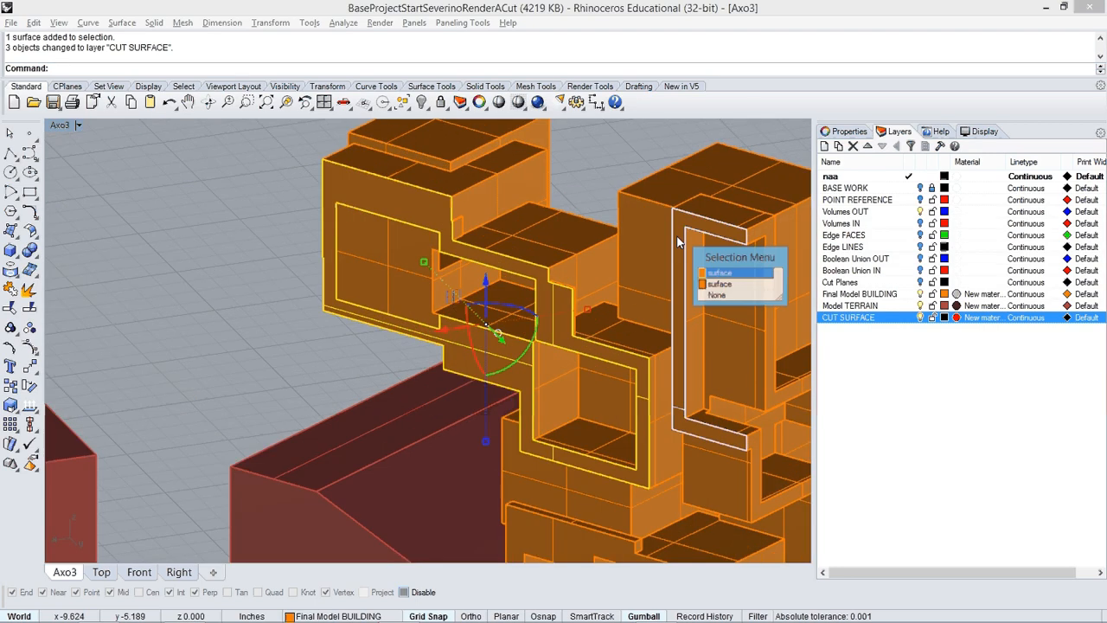
pyautogui.click(719, 272)
pyautogui.keyDown('shift'); pyautogui.moveTo(693, 460); pyautogui.dragTo(645, 403, button='right'); pyautogui.keyUp('shift')
pyautogui.keyDown('shift'); pyautogui.moveTo(645, 402); pyautogui.dragTo(575, 352, button='right'); pyautogui.keyUp('shift')
pyautogui.keyDown('shift'); pyautogui.click(537, 320); pyautogui.keyUp('shift')
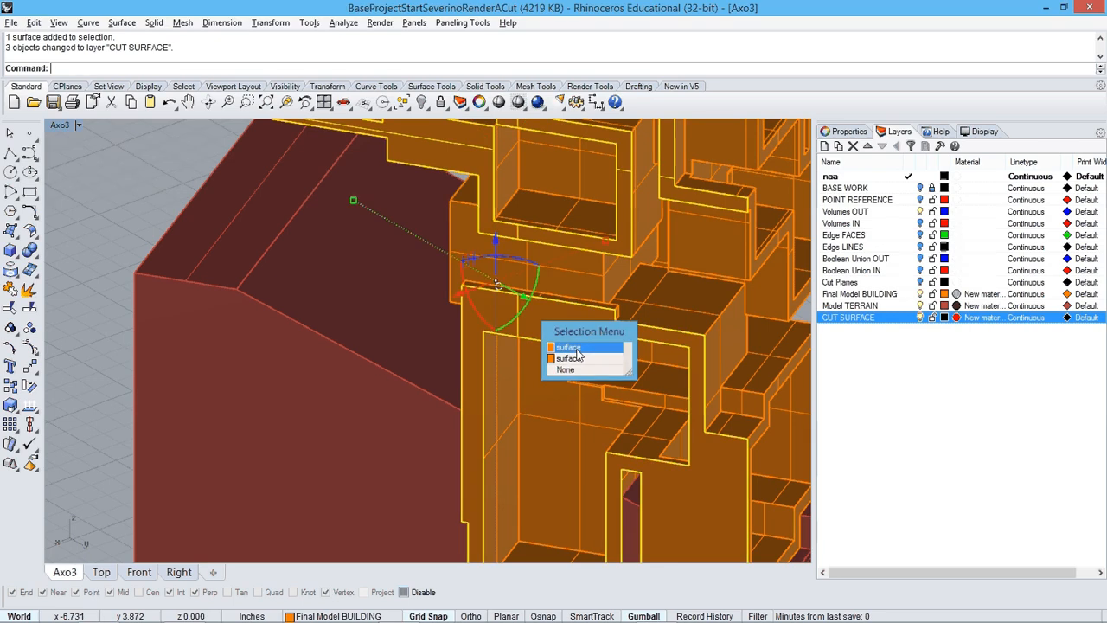
pyautogui.click(569, 347)
pyautogui.scroll(-5, 605, 364)
pyautogui.moveTo(547, 314); pyautogui.dragTo(640, 312, button='right')
pyautogui.scroll(5, 512, 253)
pyautogui.scroll(-5, 554, 365)
pyautogui.rightClick(848, 317)
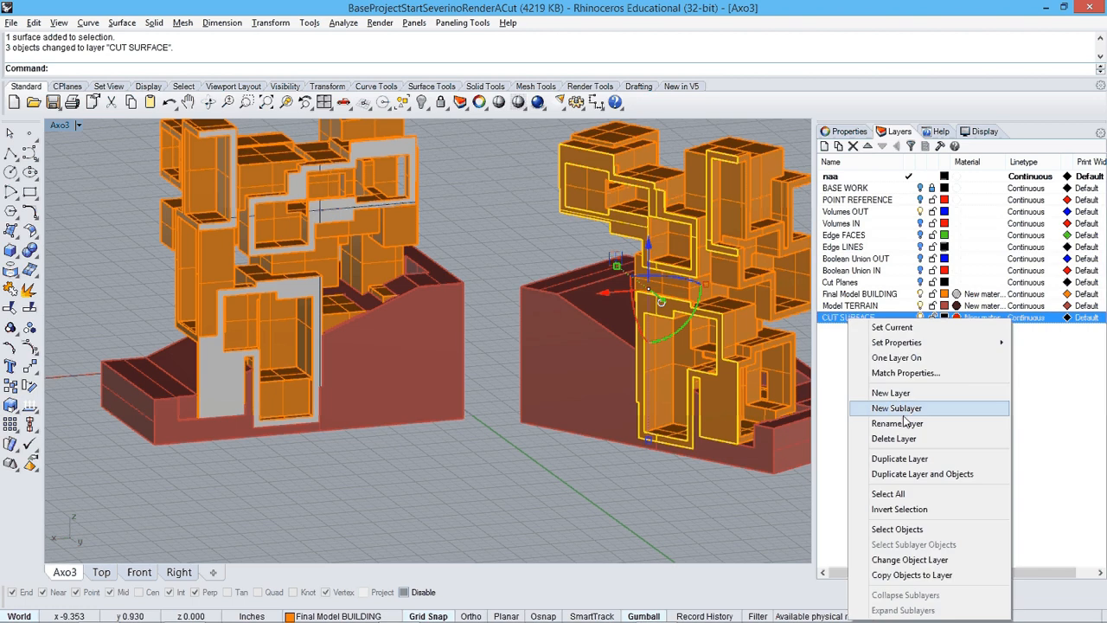
pyautogui.click(904, 560)
pyautogui.click(611, 474)
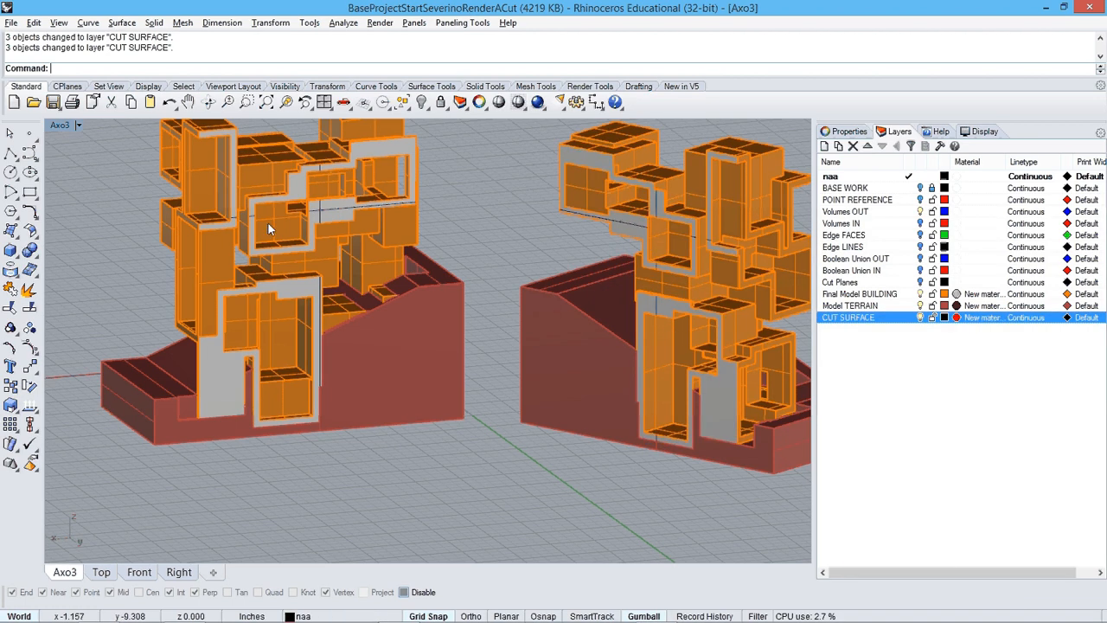
# Step: Restore the saved Axo3 view, render it, and close the render without saving the image
pyautogui.click(68, 126)
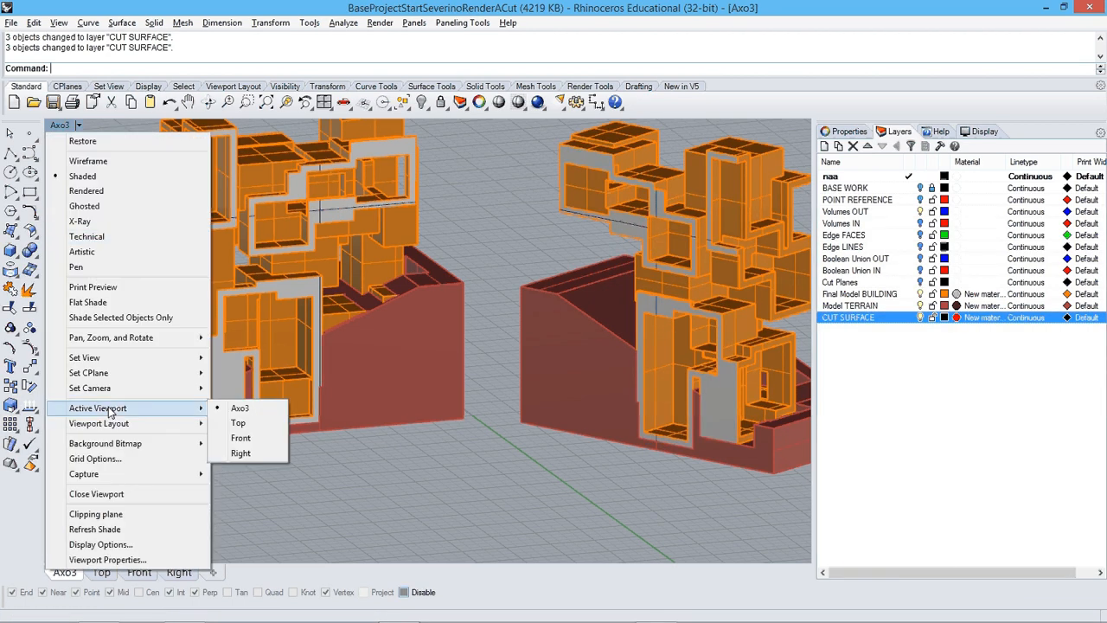
pyautogui.moveTo(85, 359)
pyautogui.click(240, 571)
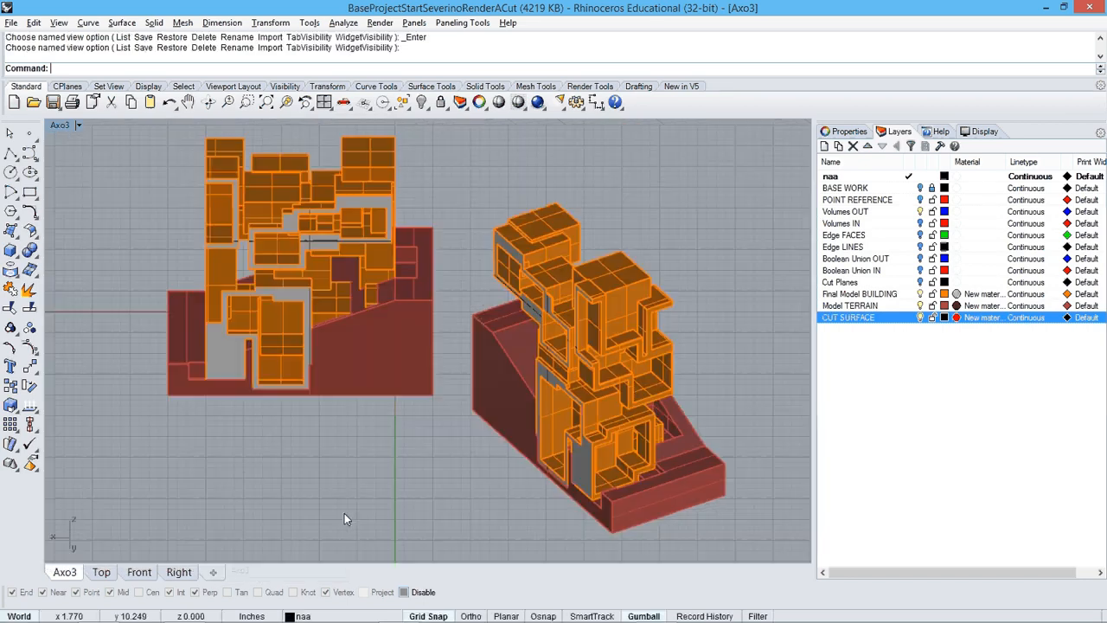
pyautogui.click(537, 102)
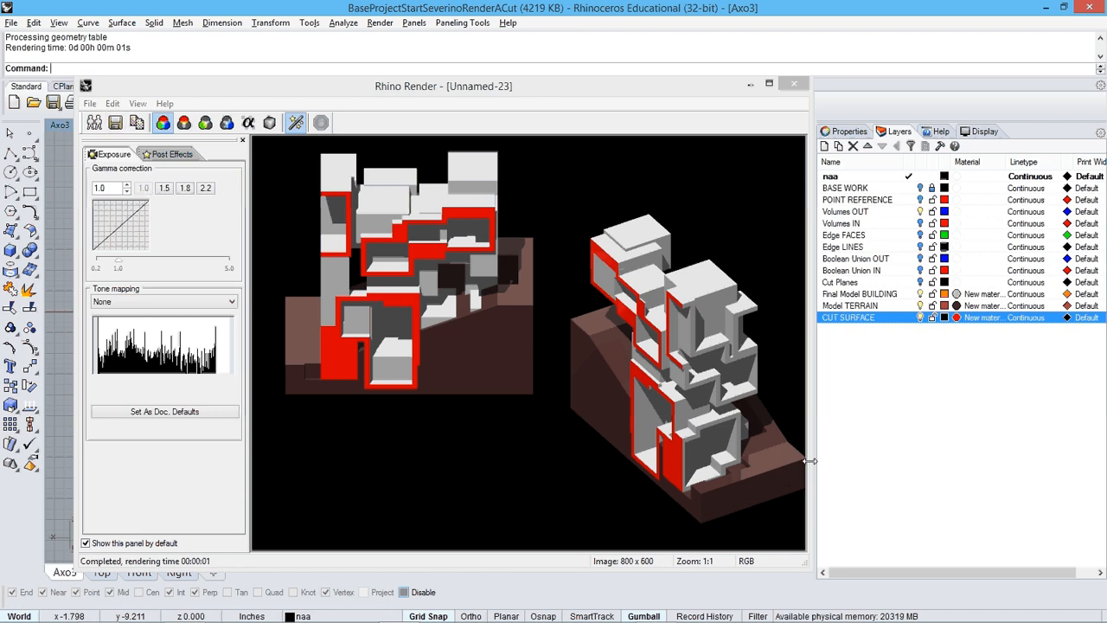
pyautogui.click(794, 83)
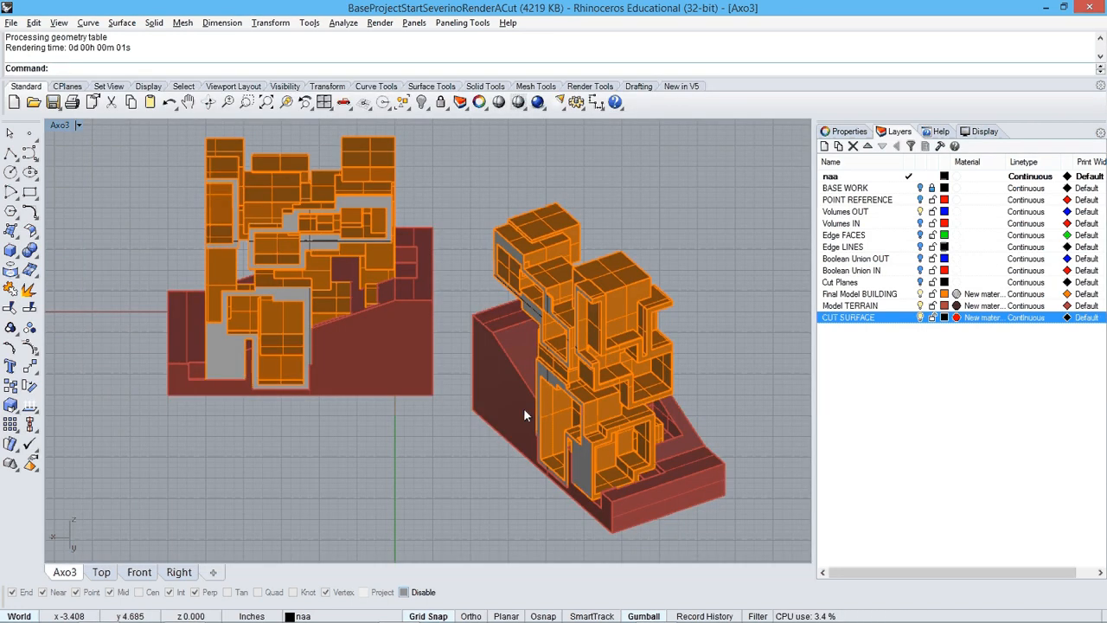
# Step: Render the slightly reframed Axo3 viewport and save the image to the Desktop as TIFF file BuildingR3, replacing the existing file
pyautogui.moveTo(523, 410); pyautogui.dragTo(512, 410, button='right')
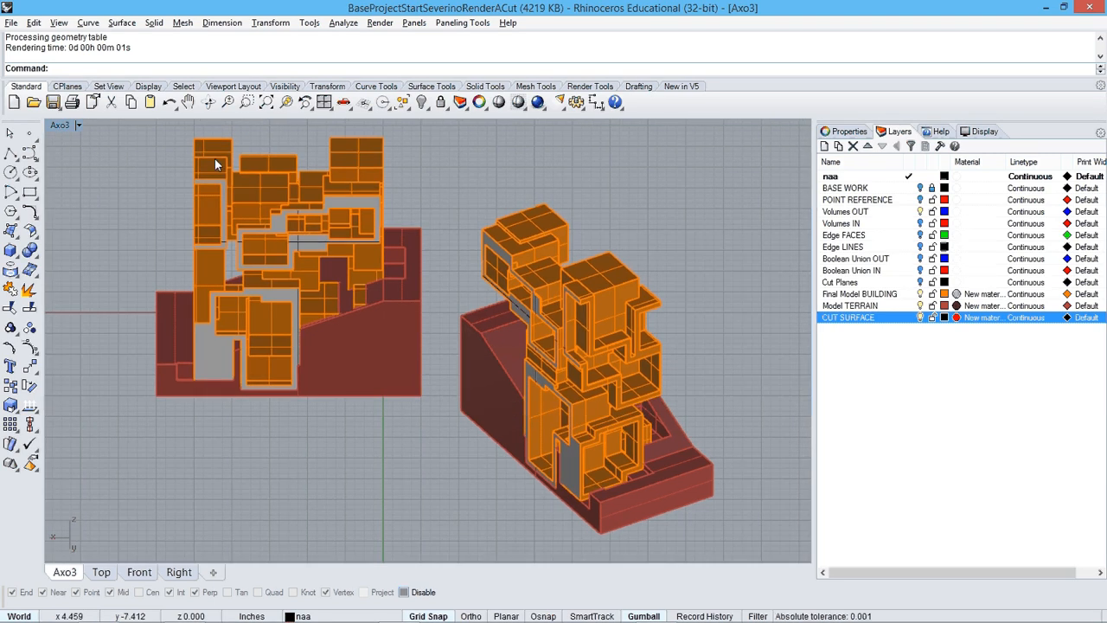
pyautogui.click(82, 124)
pyautogui.click(294, 129)
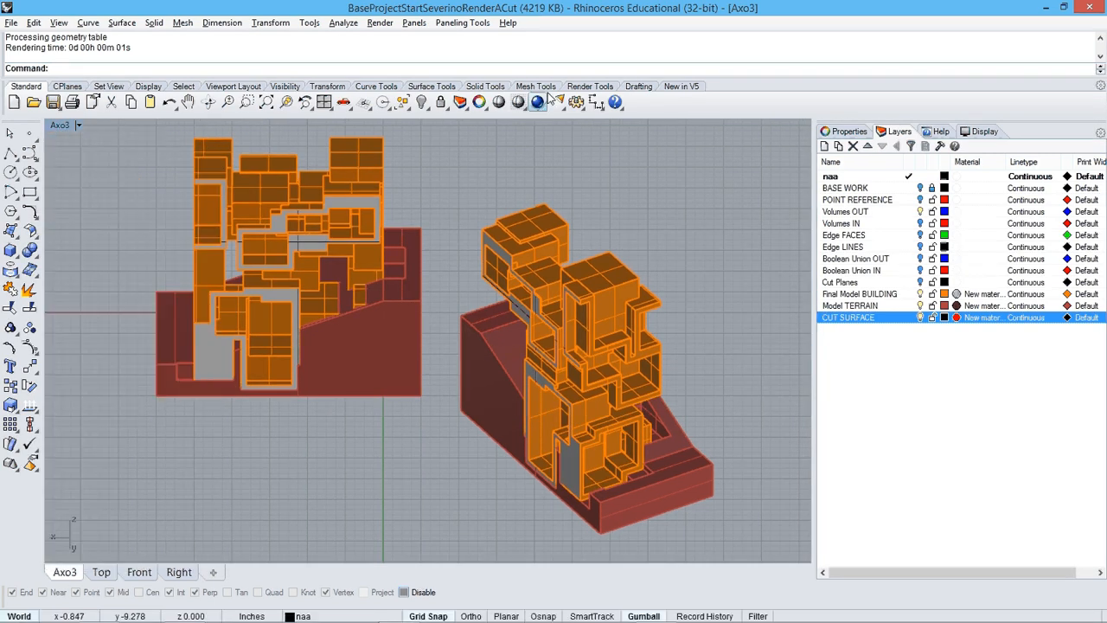
pyautogui.click(537, 101)
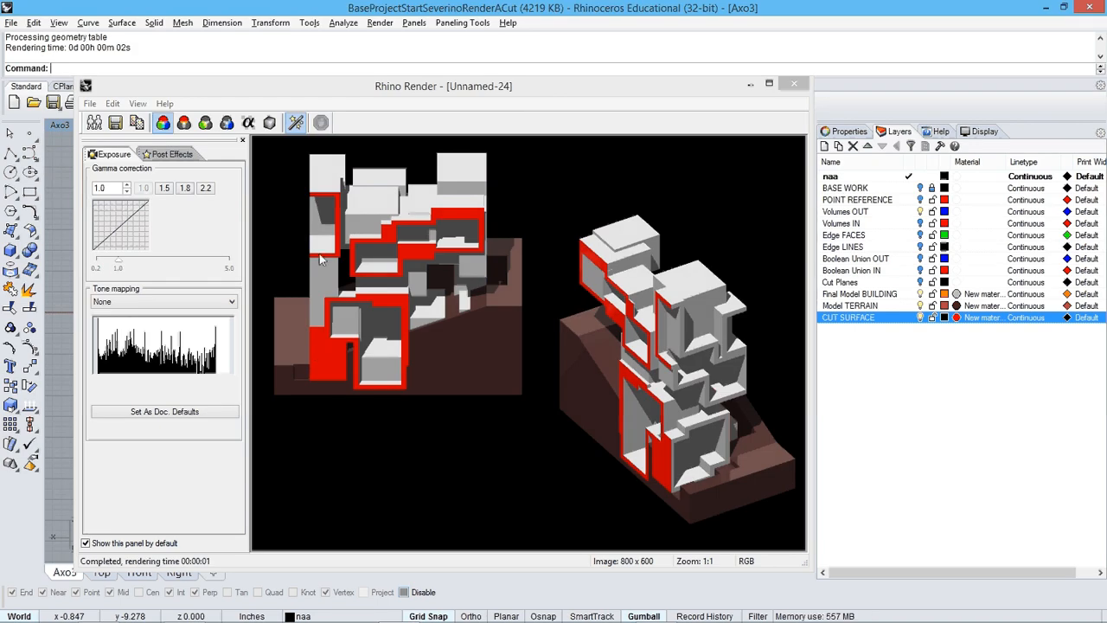
pyautogui.click(116, 124)
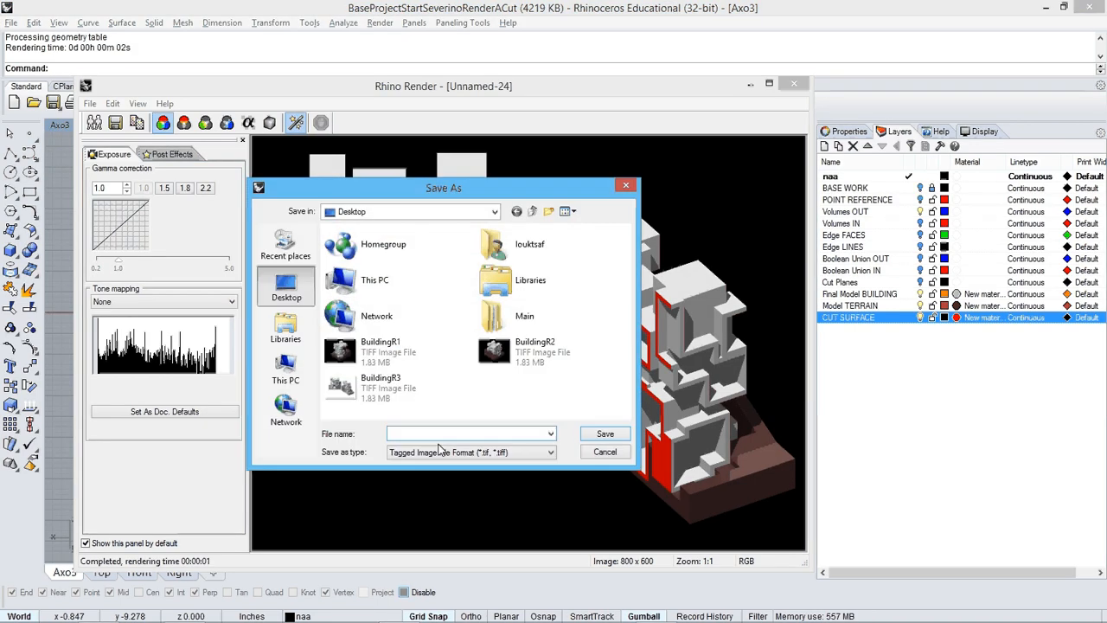
pyautogui.click(381, 386)
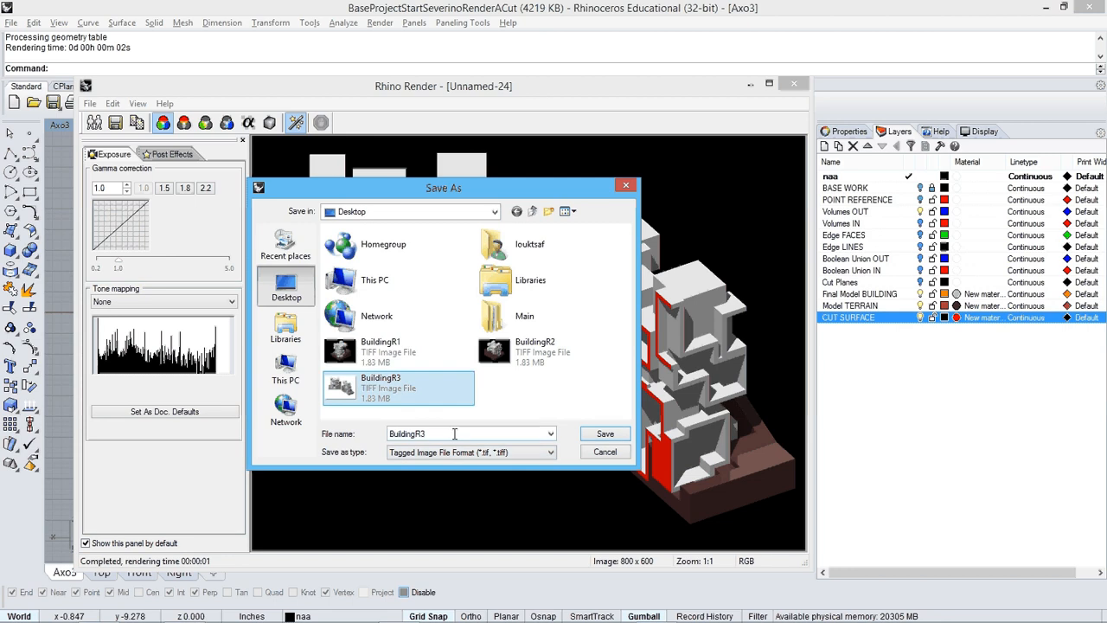
pyautogui.click(609, 435)
pyautogui.click(594, 323)
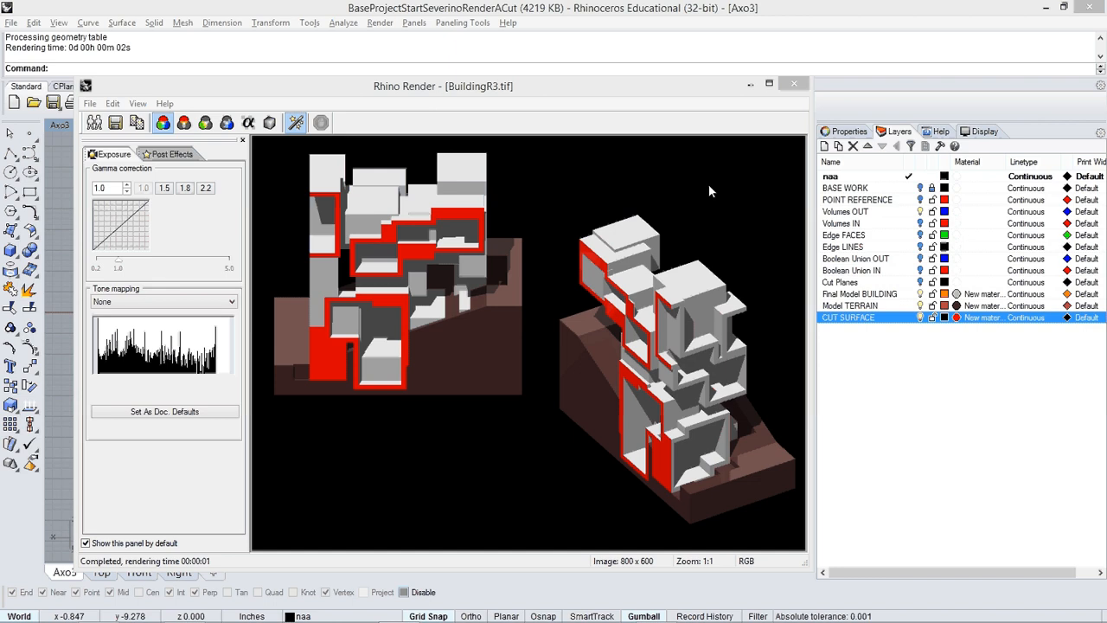
# Step: Save the sectional model with its cut surfaces and open the Rhino model file BaseProjectStartSeverinoRenderA
pyautogui.click(796, 85)
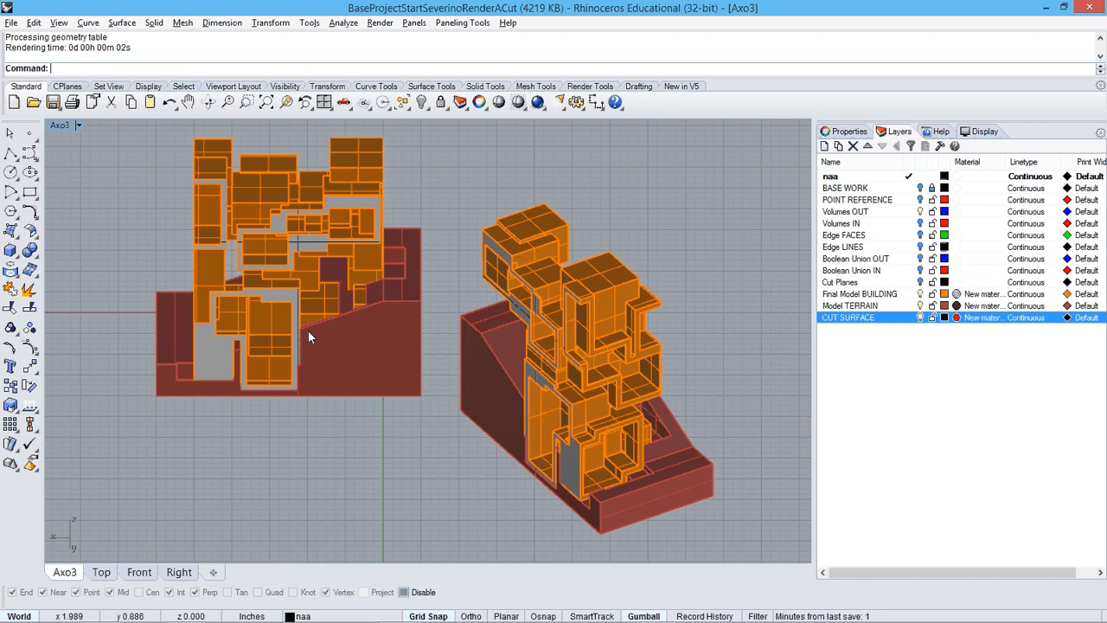
pyautogui.hotkey('ctrl', 's')
pyautogui.click(13, 23)
pyautogui.click(36, 54)
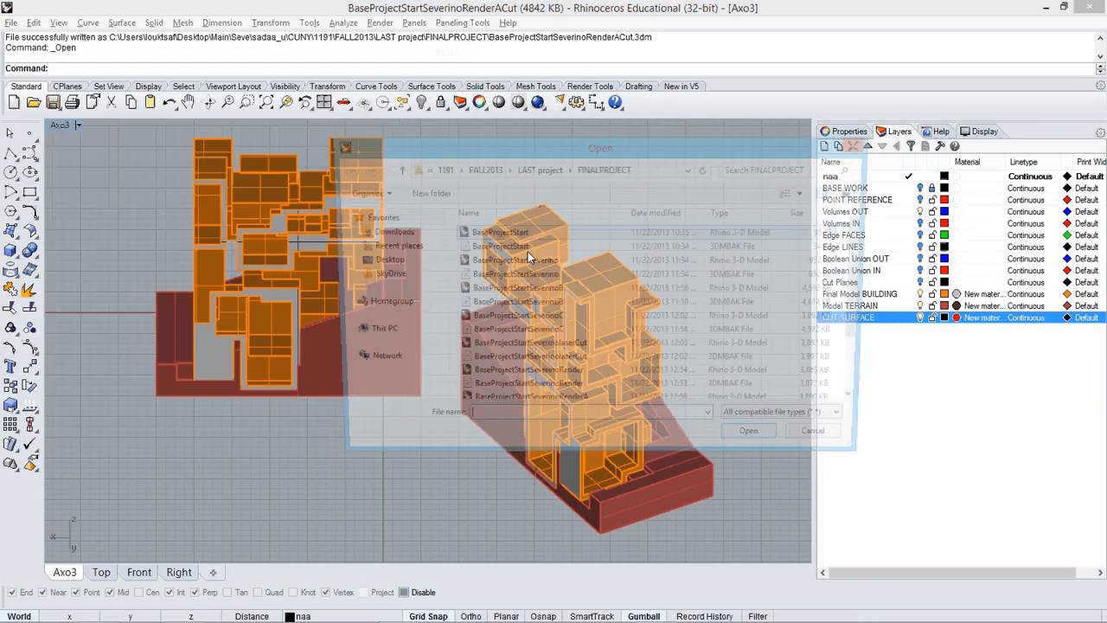
pyautogui.moveTo(872, 341); pyautogui.dragTo(872, 345)
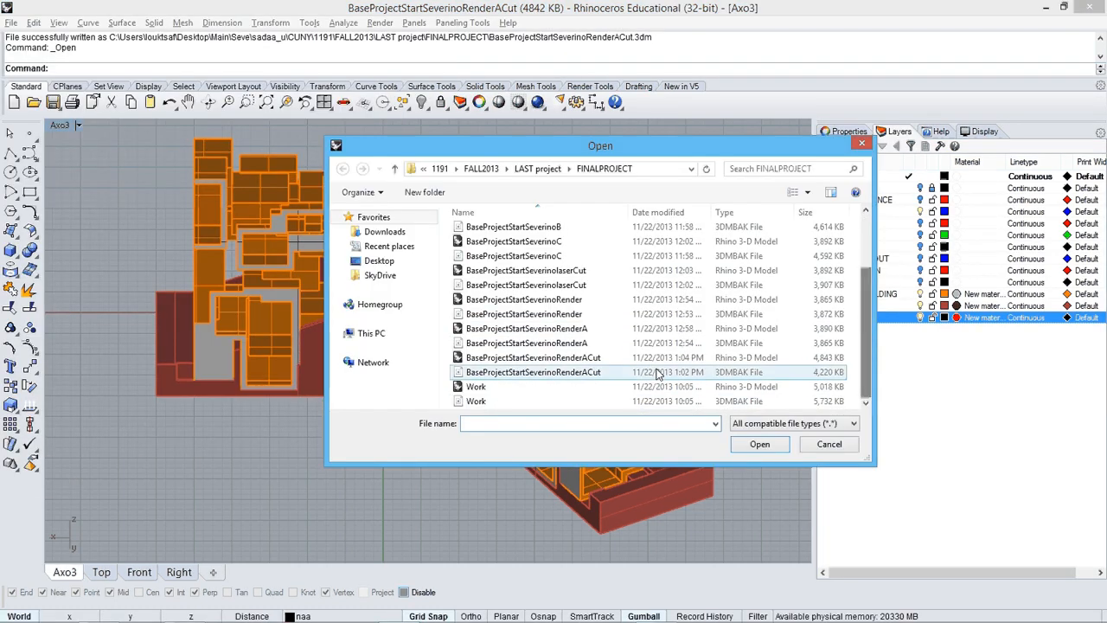
pyautogui.click(537, 329)
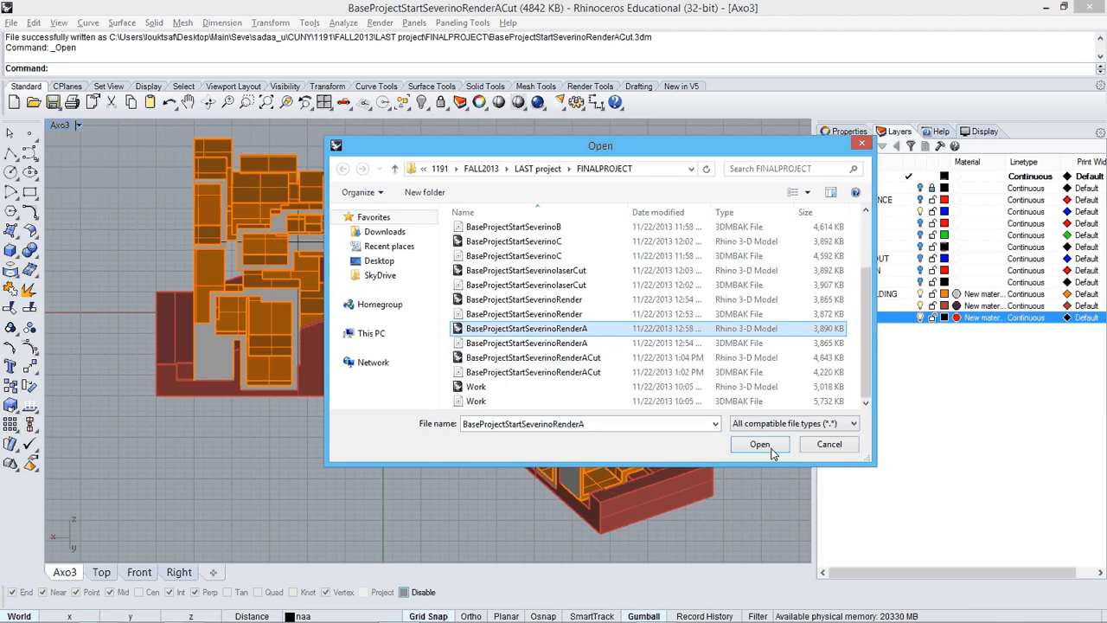
pyautogui.click(761, 444)
# Step: Change the Axo2 viewport's projection to Perspective
pyautogui.moveTo(378, 381); pyautogui.dragTo(423, 387, button='right')
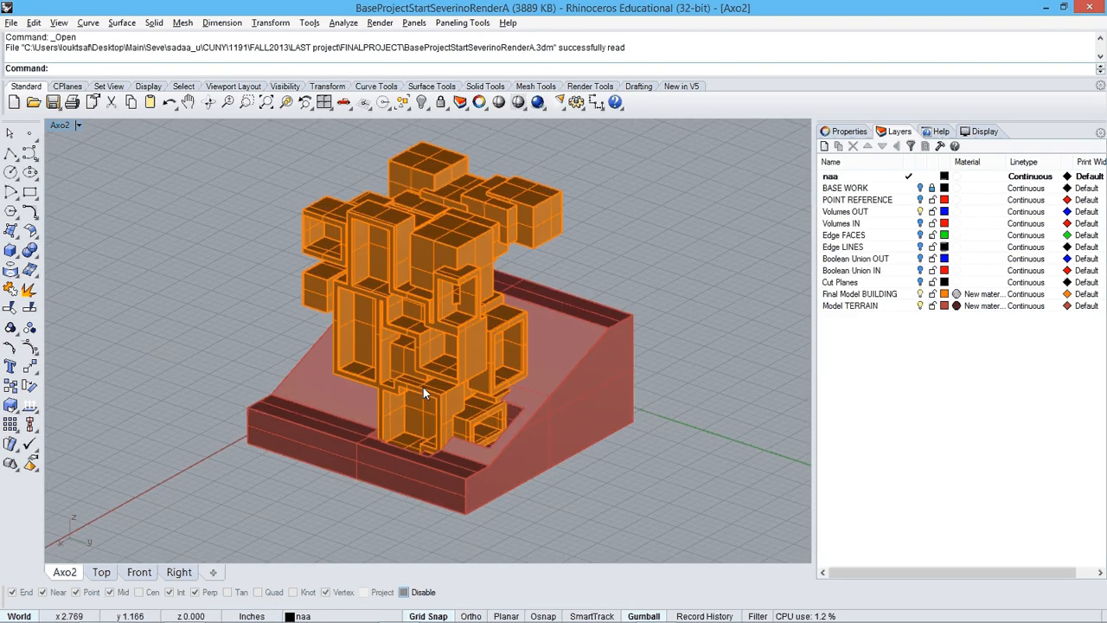
pyautogui.moveTo(683, 398); pyautogui.dragTo(519, 364, button='right')
pyautogui.click(381, 22)
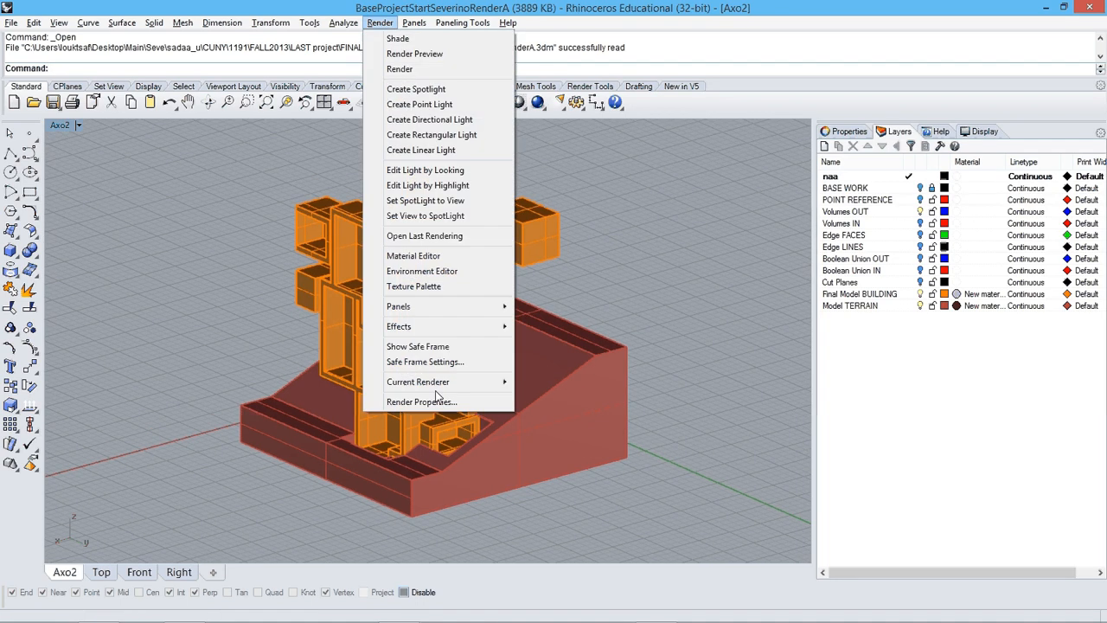
pyautogui.moveTo(432, 381)
pyautogui.moveTo(557, 404); pyautogui.dragTo(504, 385, button='right')
pyautogui.click(869, 134)
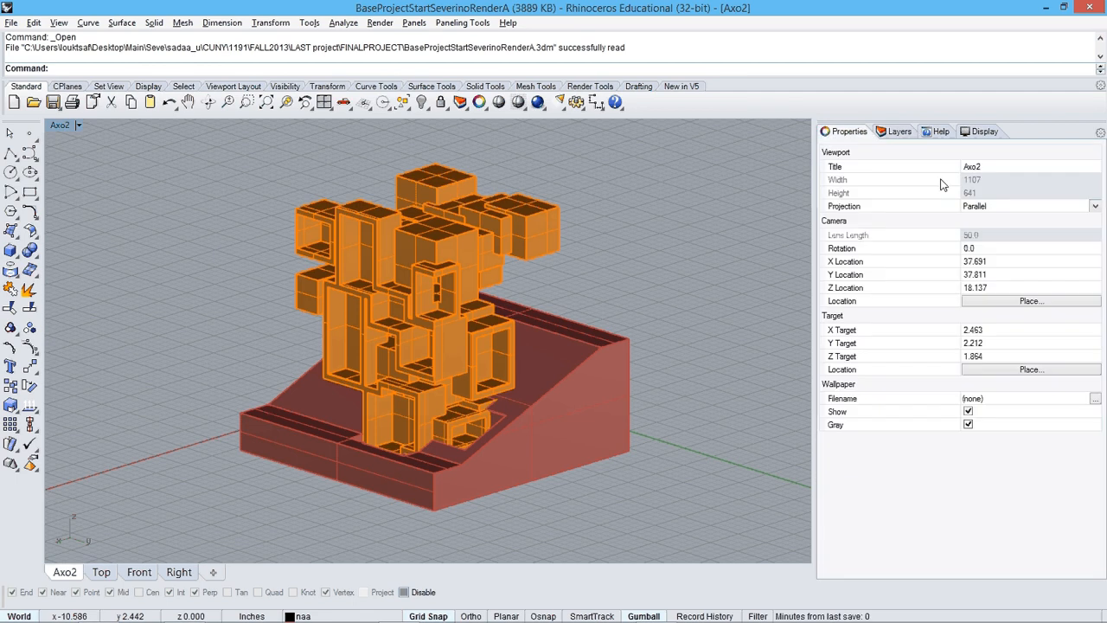
pyautogui.click(1004, 205)
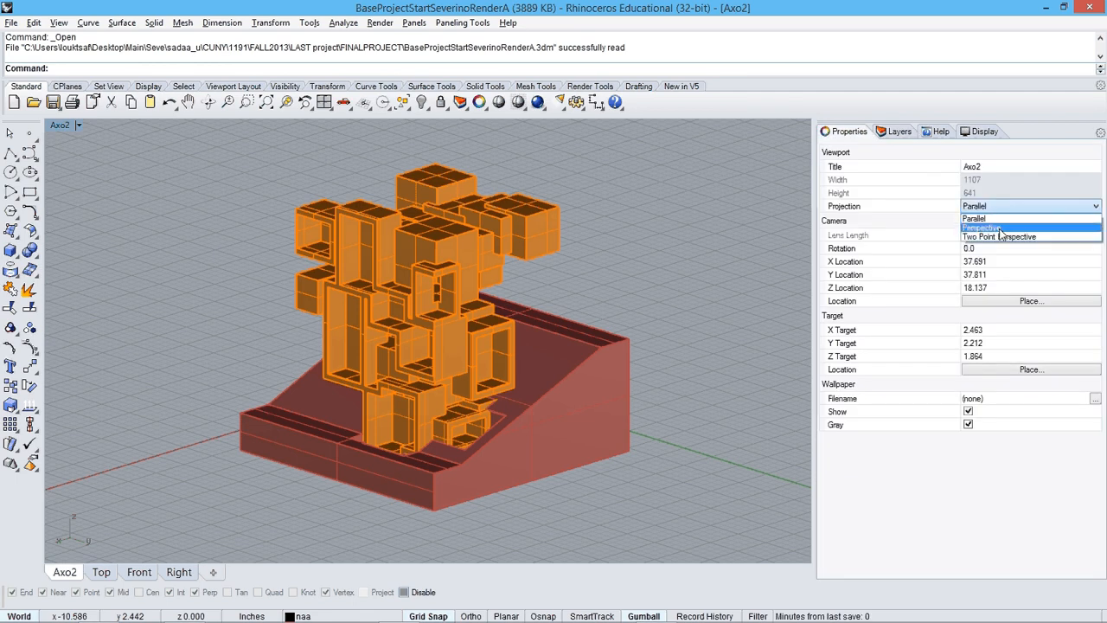
pyautogui.click(1002, 230)
# Step: View the building from a low viewpoint near ground level and shorten the camera's lens length to about 24.2
pyautogui.moveTo(405, 383); pyautogui.dragTo(396, 332, button='right')
pyautogui.scroll(8, 396, 333)
pyautogui.scroll(4, 431, 376)
pyautogui.moveTo(410, 382); pyautogui.dragTo(438, 422, button='right')
pyautogui.scroll(-2, 431, 428)
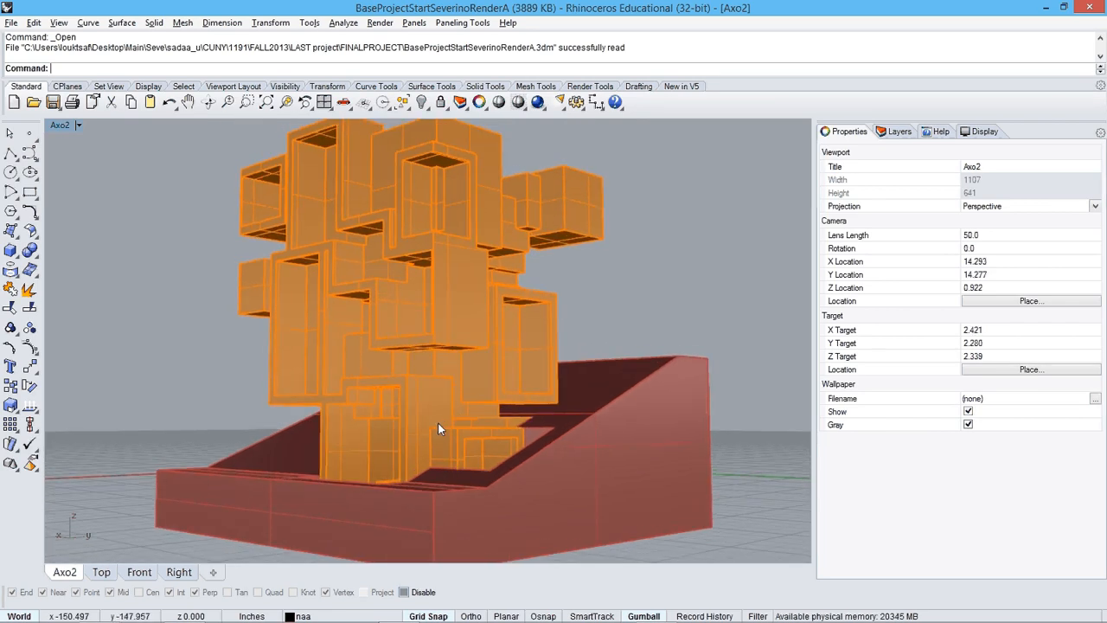
pyautogui.click(405, 469)
pyautogui.press('Escape')
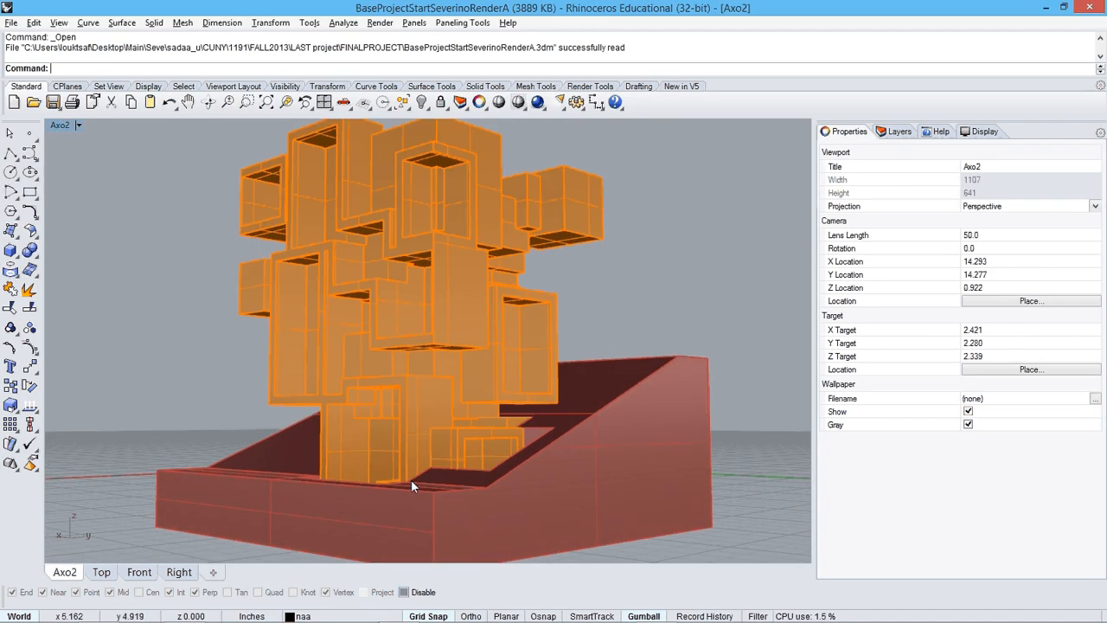
pyautogui.moveTo(411, 479); pyautogui.dragTo(358, 399, button='right')
pyautogui.click(49, 125)
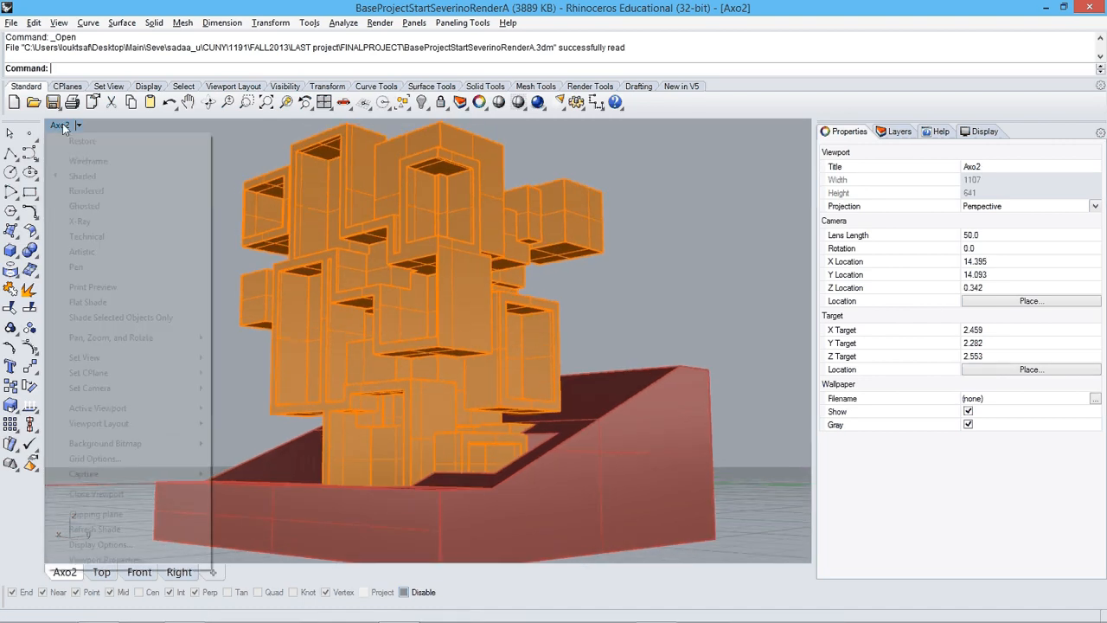
pyautogui.moveTo(115, 390)
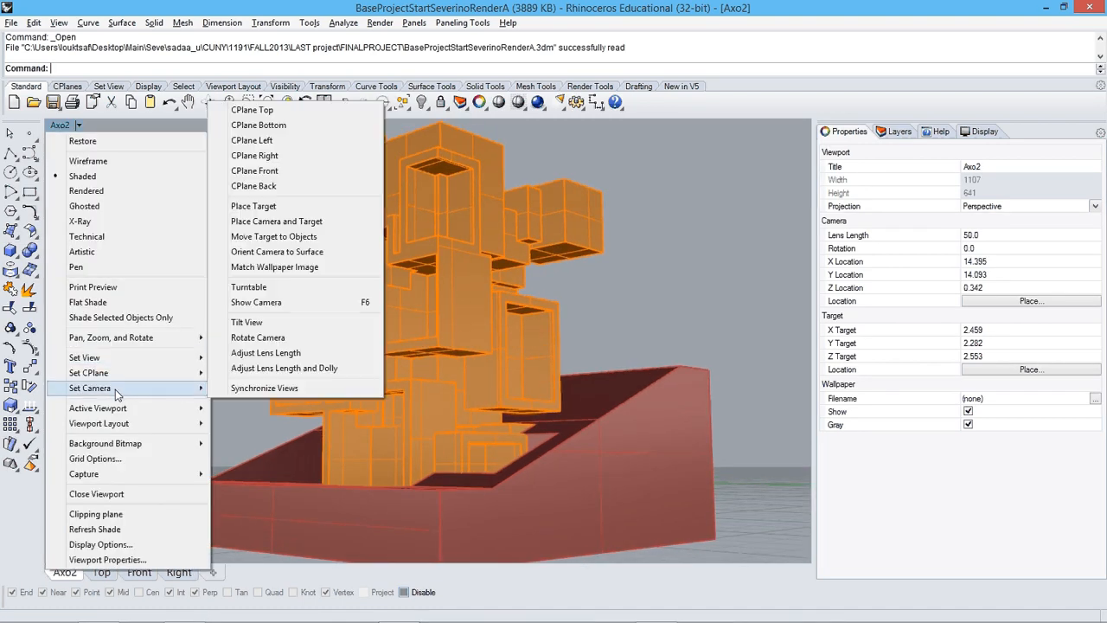
pyautogui.click(267, 356)
pyautogui.moveTo(419, 296); pyautogui.dragTo(423, 329)
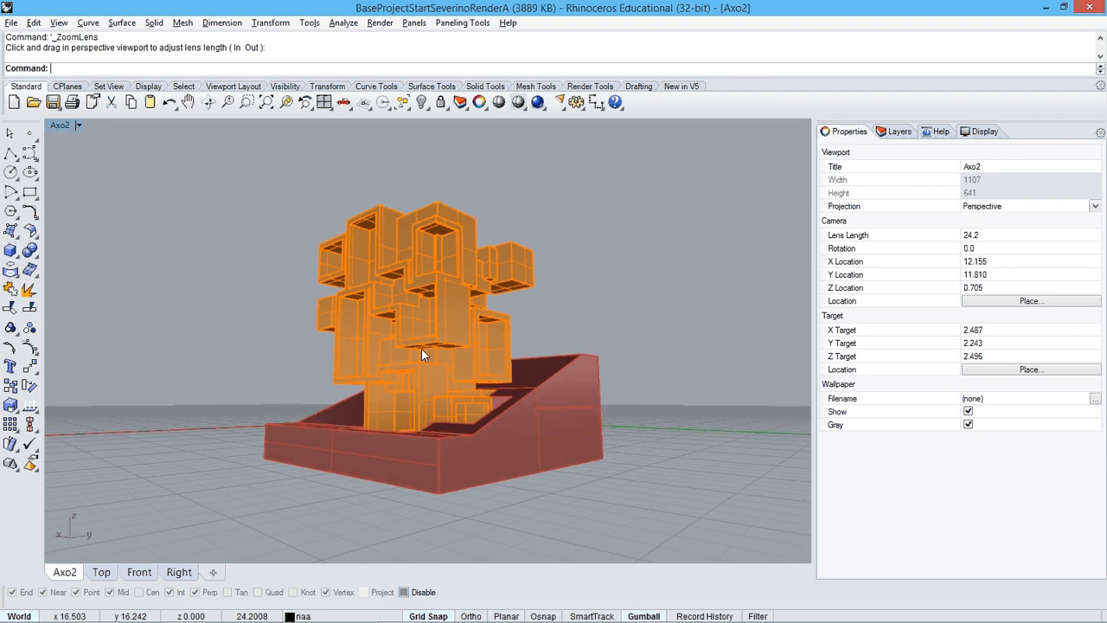
# Step: Bring the low perspective camera closer so the building and terrain fill most of the viewport
pyautogui.scroll(5, 421, 348)
pyautogui.keyDown('shift'); pyautogui.moveTo(429, 353); pyautogui.dragTo(442, 353, button='right'); pyautogui.keyUp('shift')
pyautogui.scroll(-4, 433, 355)
pyautogui.scroll(2, 433, 355)
pyautogui.scroll(4, 444, 358)
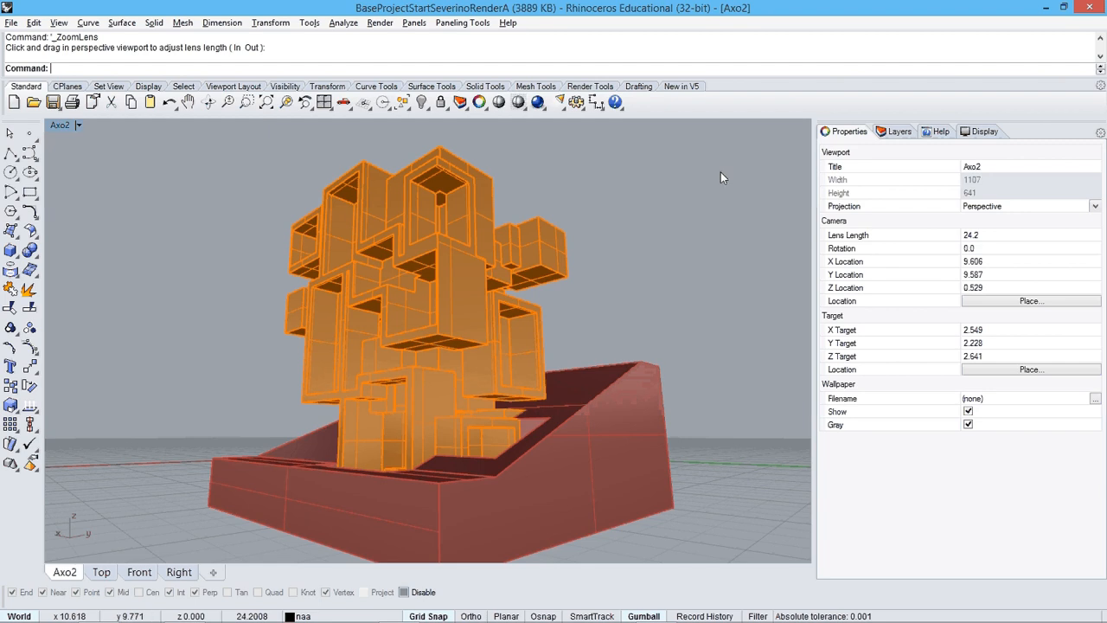
pyautogui.click(567, 245)
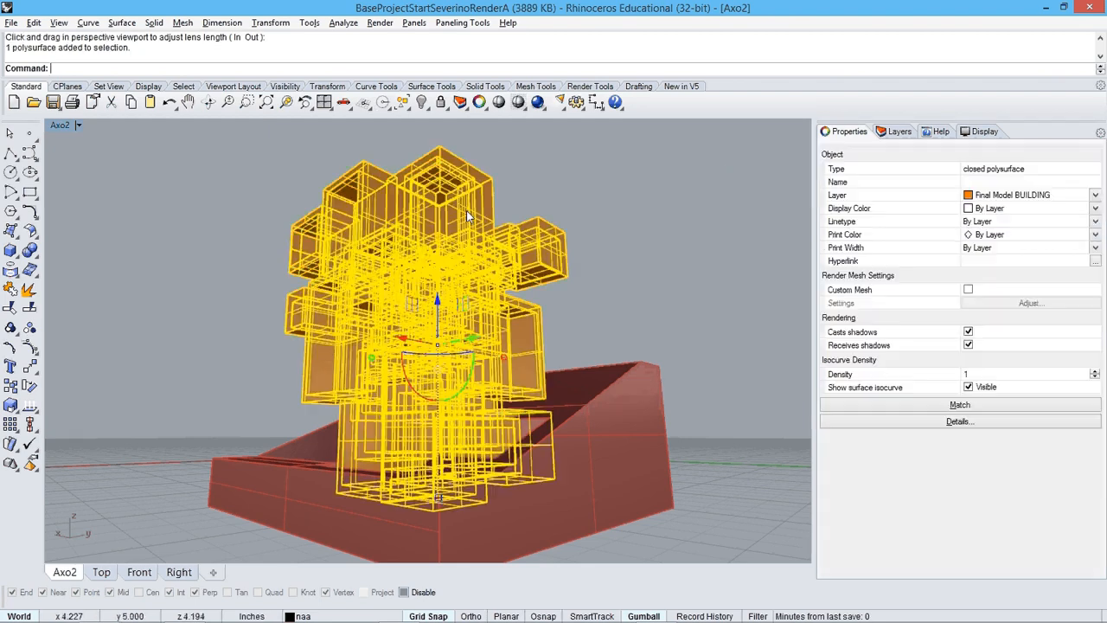
pyautogui.click(597, 183)
pyautogui.click(614, 361)
pyautogui.click(660, 262)
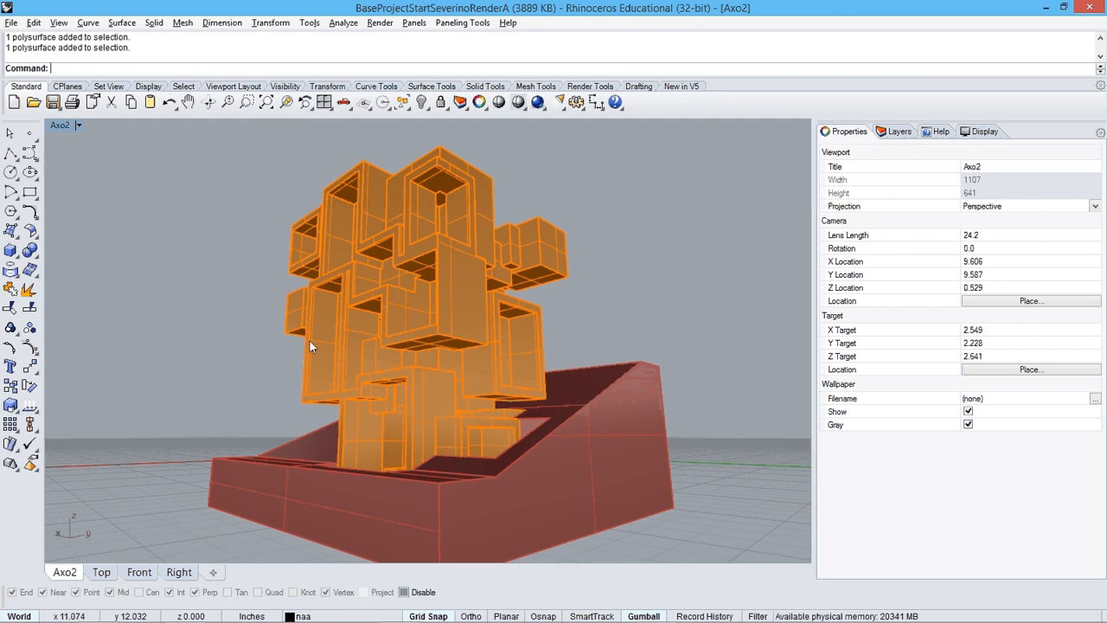
# Step: Move the camera in close beneath the building's overhanging volumes and shorten its lens length to about 11.8
pyautogui.moveTo(310, 340); pyautogui.dragTo(484, 386, button='right')
pyautogui.scroll(7, 362, 370)
pyautogui.click(76, 133)
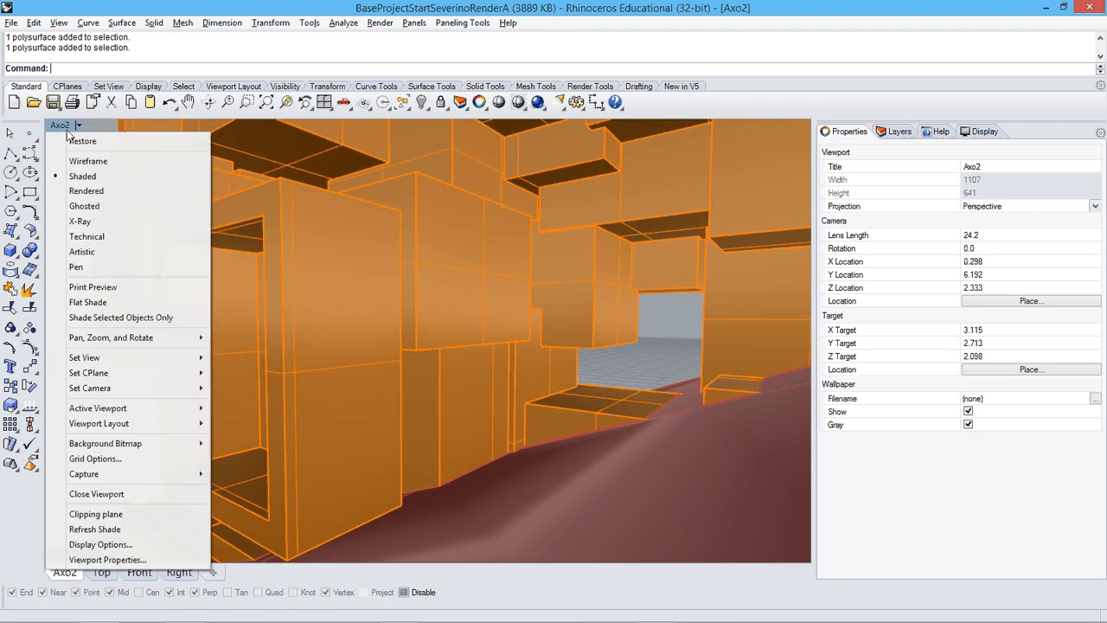
pyautogui.moveTo(155, 388)
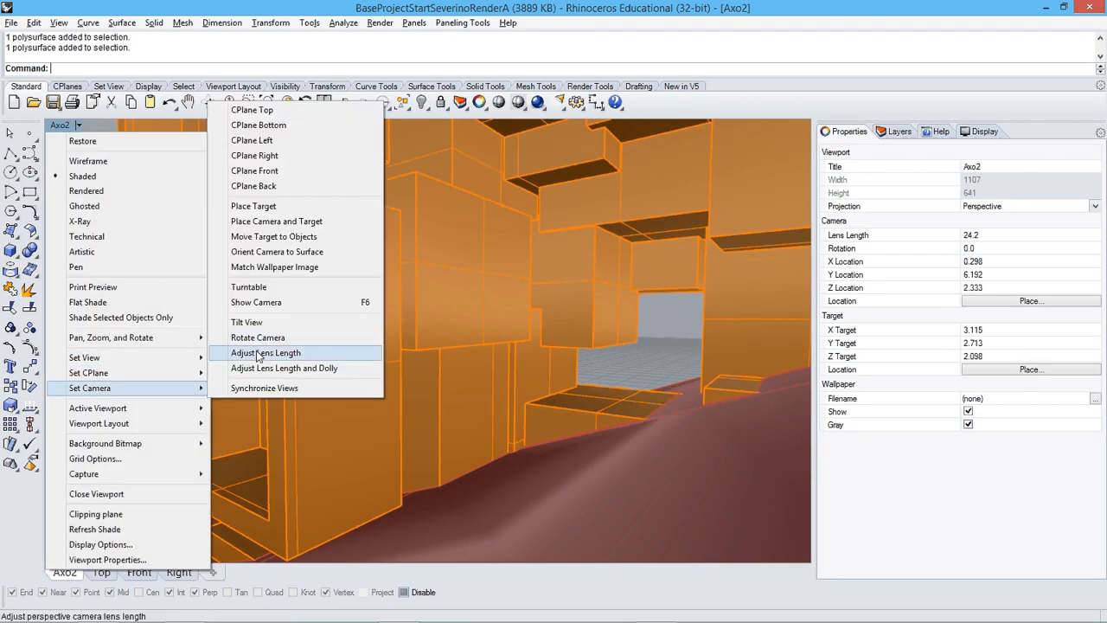
pyautogui.click(251, 353)
pyautogui.moveTo(477, 263); pyautogui.dragTo(470, 323)
# Step: Frame the wide-angle view along the terrain under the building, render it, and close the render without saving
pyautogui.moveTo(408, 366); pyautogui.dragTo(424, 364, button='right')
pyautogui.keyDown('shift'); pyautogui.moveTo(536, 326); pyautogui.dragTo(521, 353, button='right'); pyautogui.keyUp('shift')
pyautogui.scroll(-3, 506, 395)
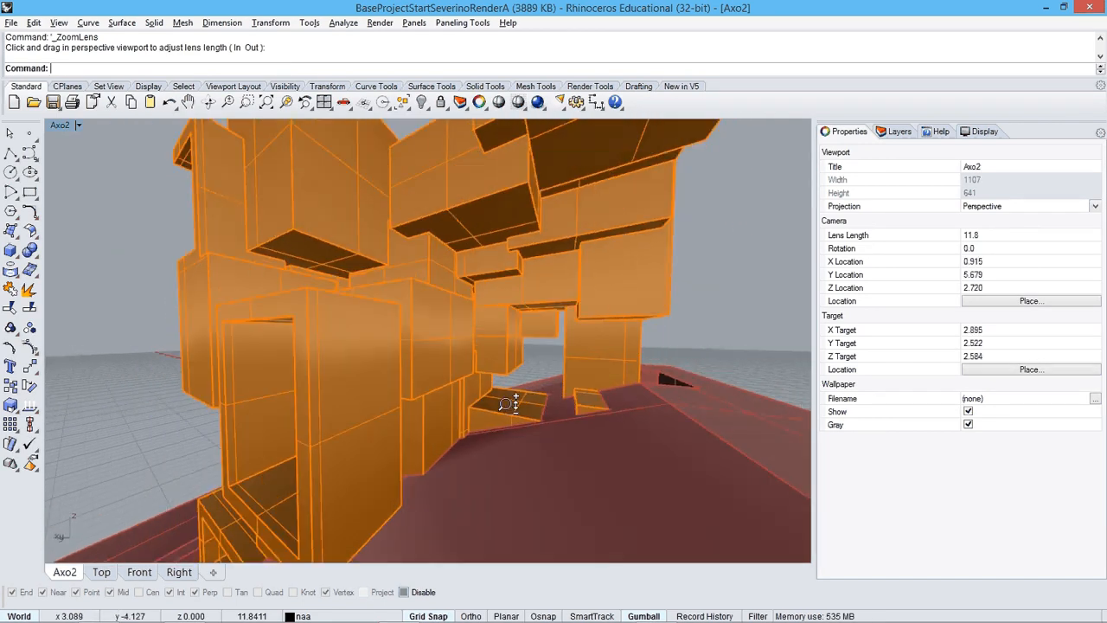
pyautogui.keyDown('shift'); pyautogui.moveTo(516, 402); pyautogui.dragTo(518, 377, button='right'); pyautogui.keyUp('shift')
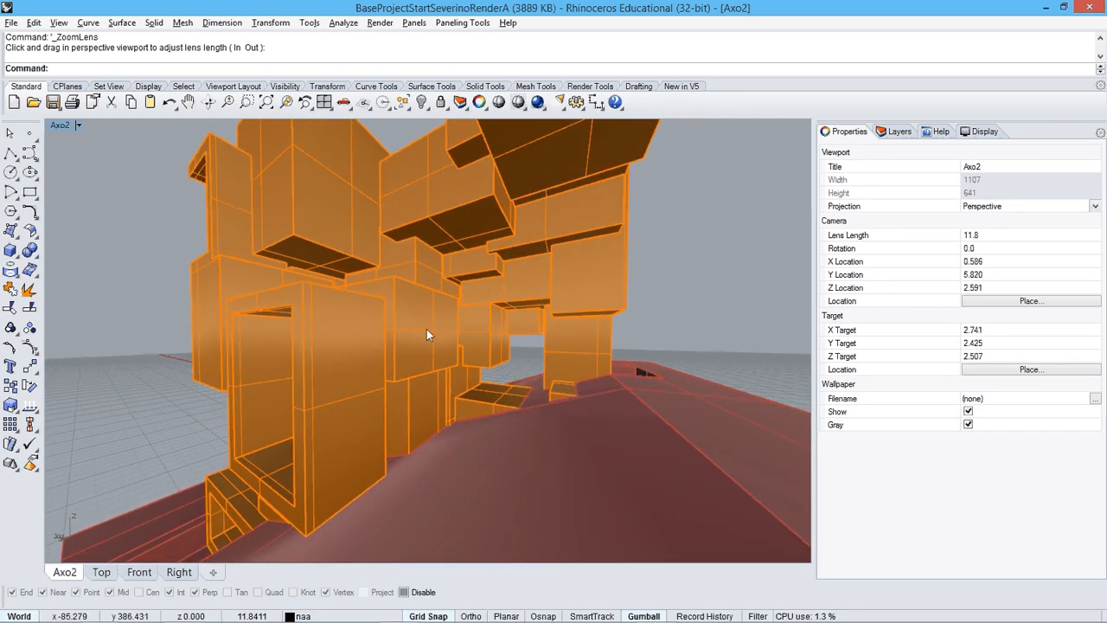
pyautogui.click(537, 102)
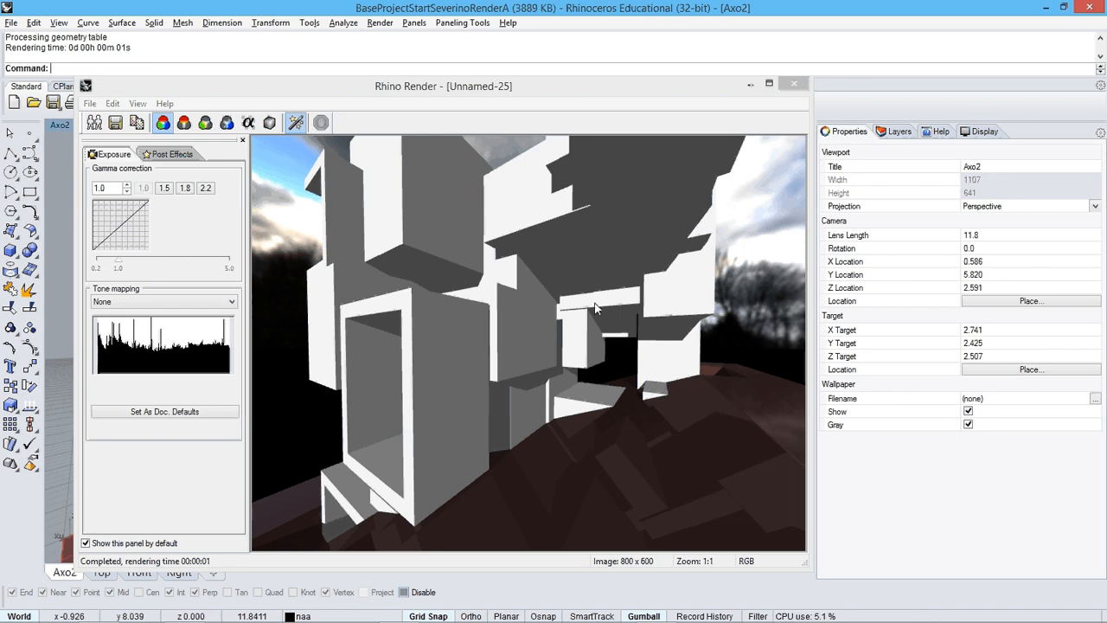
pyautogui.click(798, 82)
# Step: Examine the building and terrain in wide-angle perspective from outside and from beneath the overhanging volumes
pyautogui.moveTo(632, 246); pyautogui.dragTo(664, 249, button='right')
pyautogui.scroll(-10, 531, 314)
pyautogui.moveTo(472, 341); pyautogui.dragTo(534, 380, button='right')
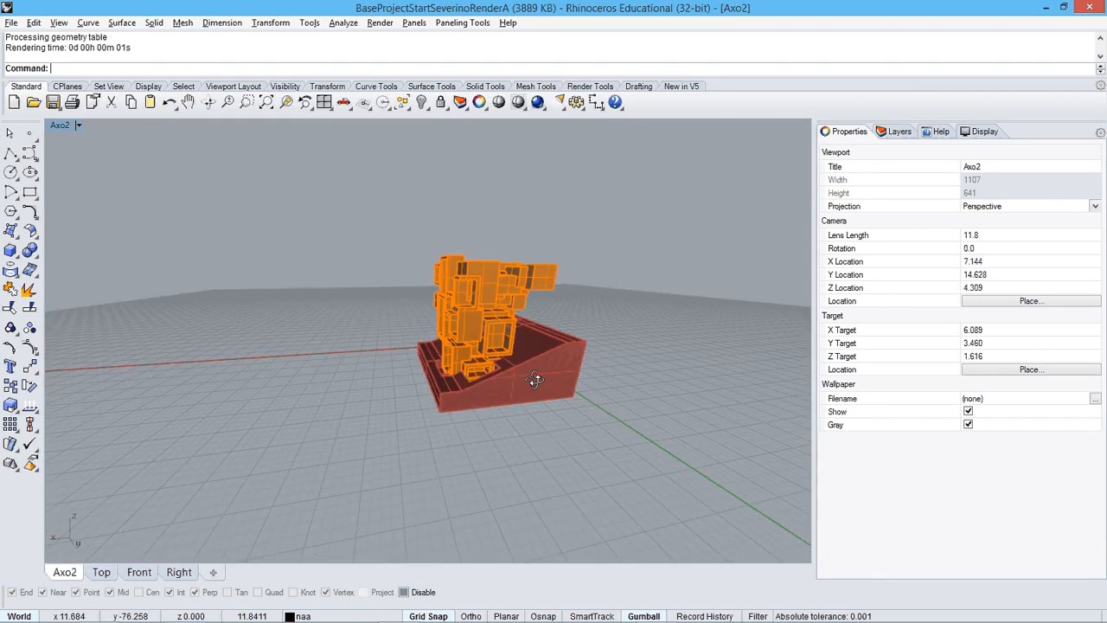
pyautogui.scroll(4, 519, 362)
pyautogui.moveTo(428, 351); pyautogui.dragTo(660, 342, button='right')
pyautogui.moveTo(578, 310); pyautogui.dragTo(554, 359, button='right')
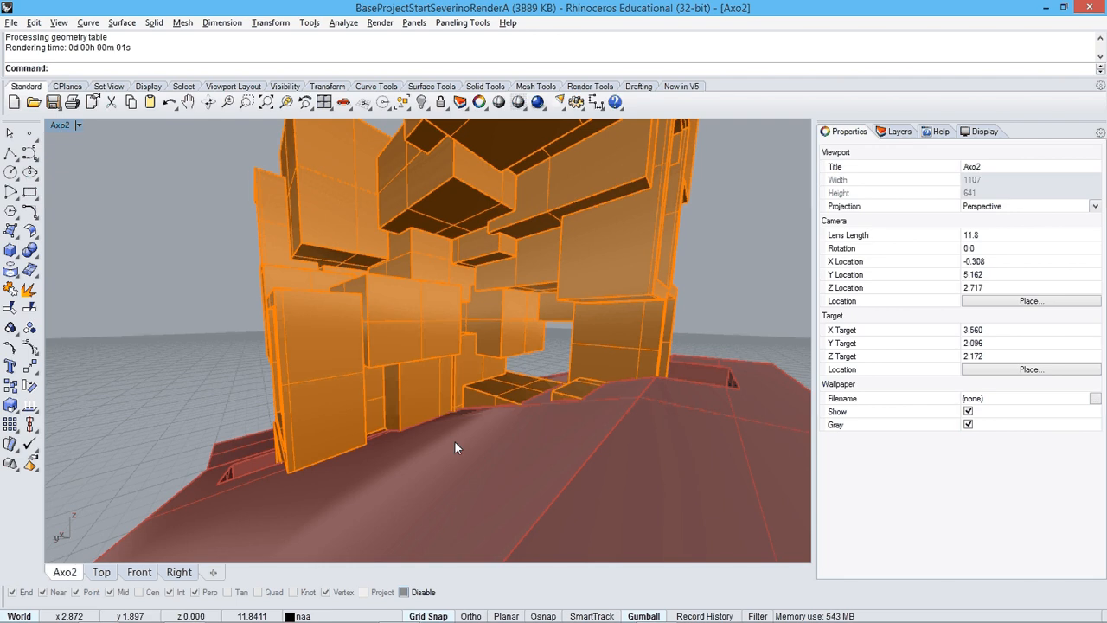
pyautogui.moveTo(456, 448); pyautogui.dragTo(531, 440, button='right')
pyautogui.scroll(-3, 625, 446)
pyautogui.moveTo(779, 621)
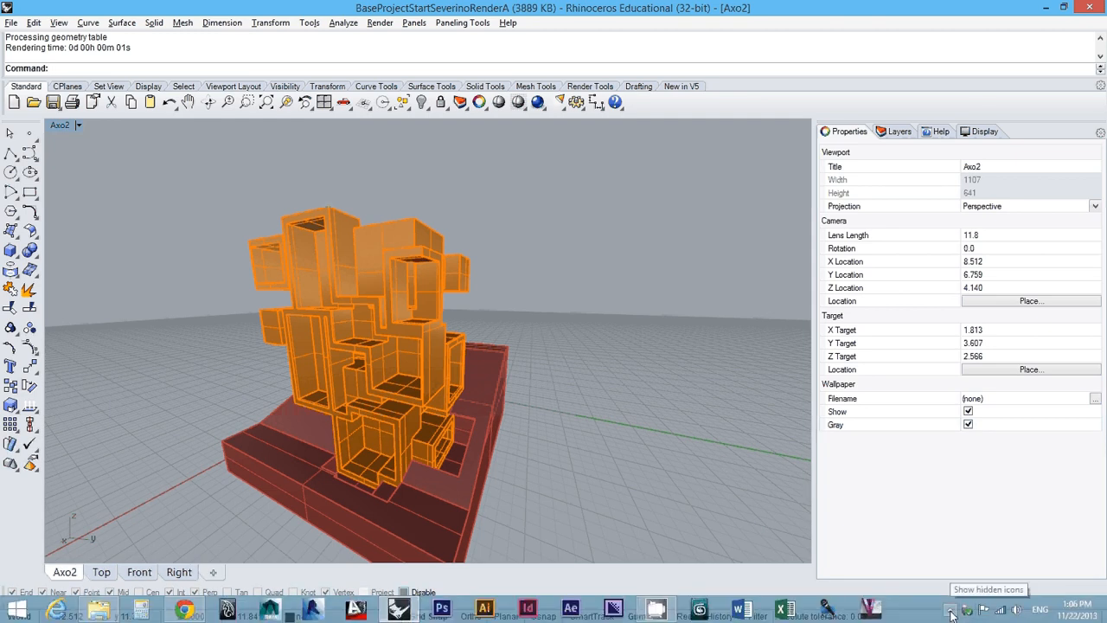
pyautogui.rightClick(952, 615)
pyautogui.click(951, 611)
pyautogui.click(951, 611)
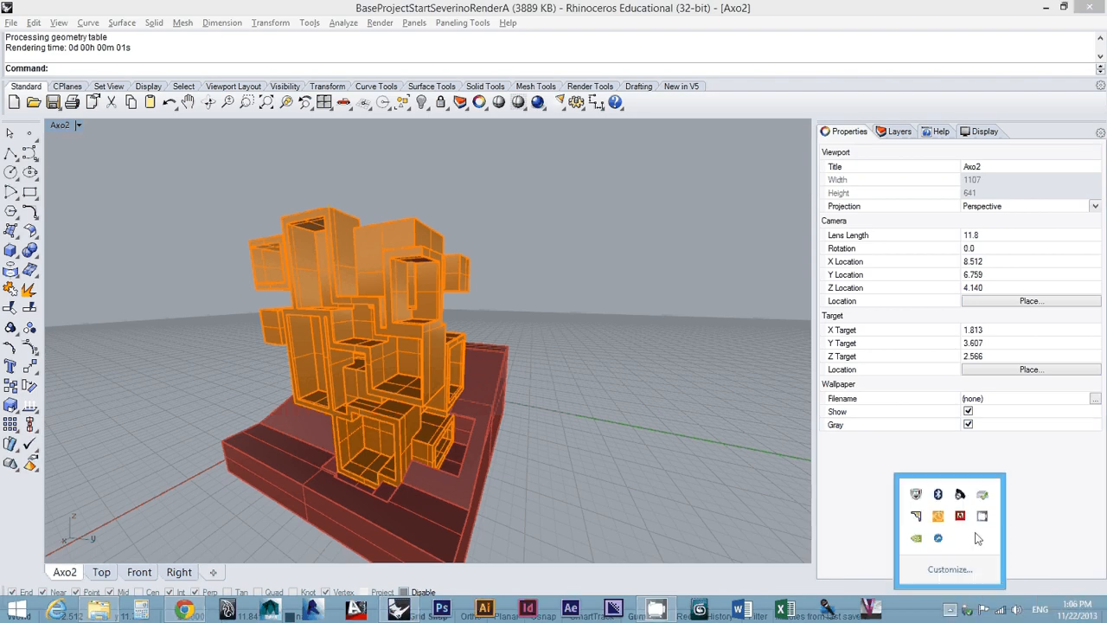